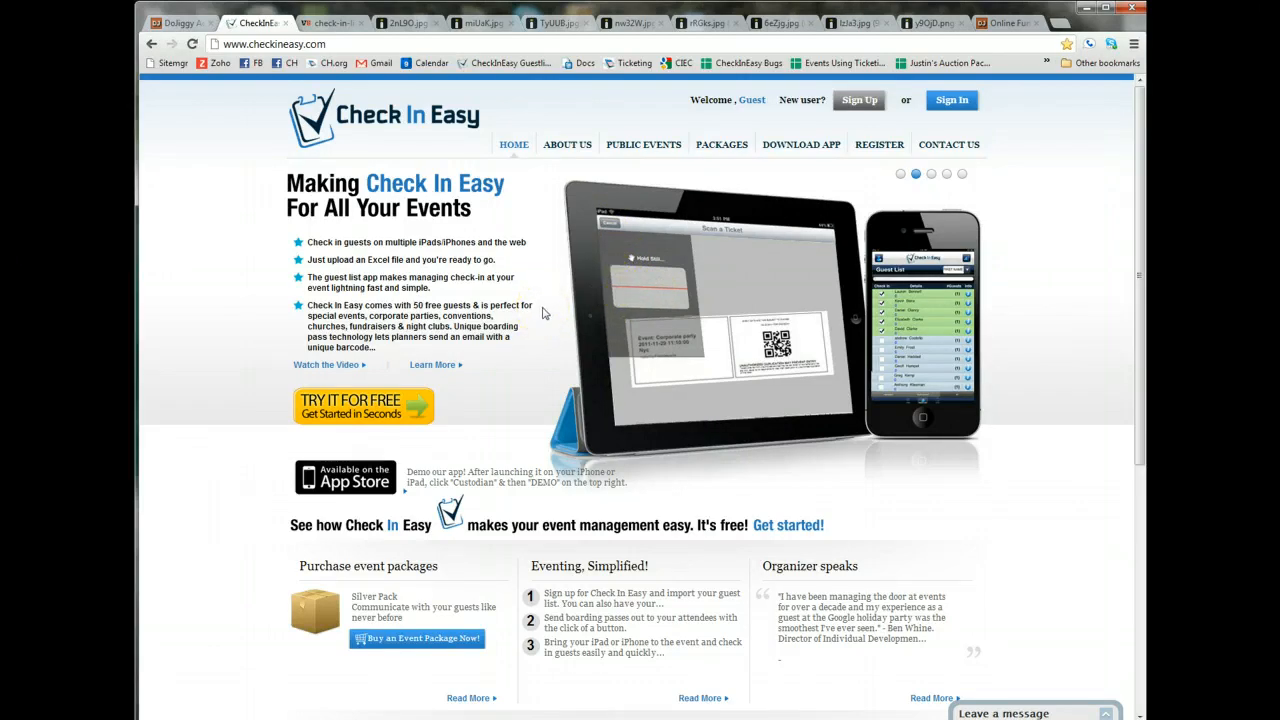
# View the photo of the event entrance queue, followed by the tablet check-in photo 2nL9O.jpg at a larger size.
pyautogui.click(338, 27)
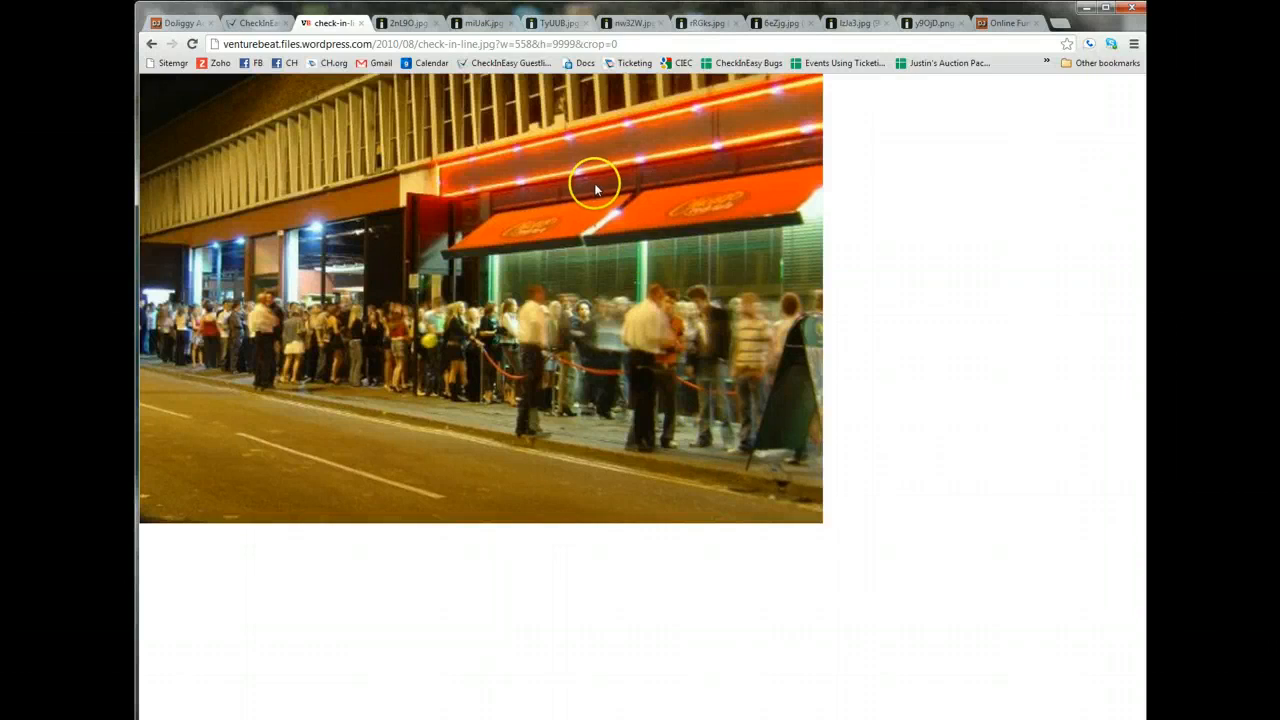
pyautogui.click(403, 22)
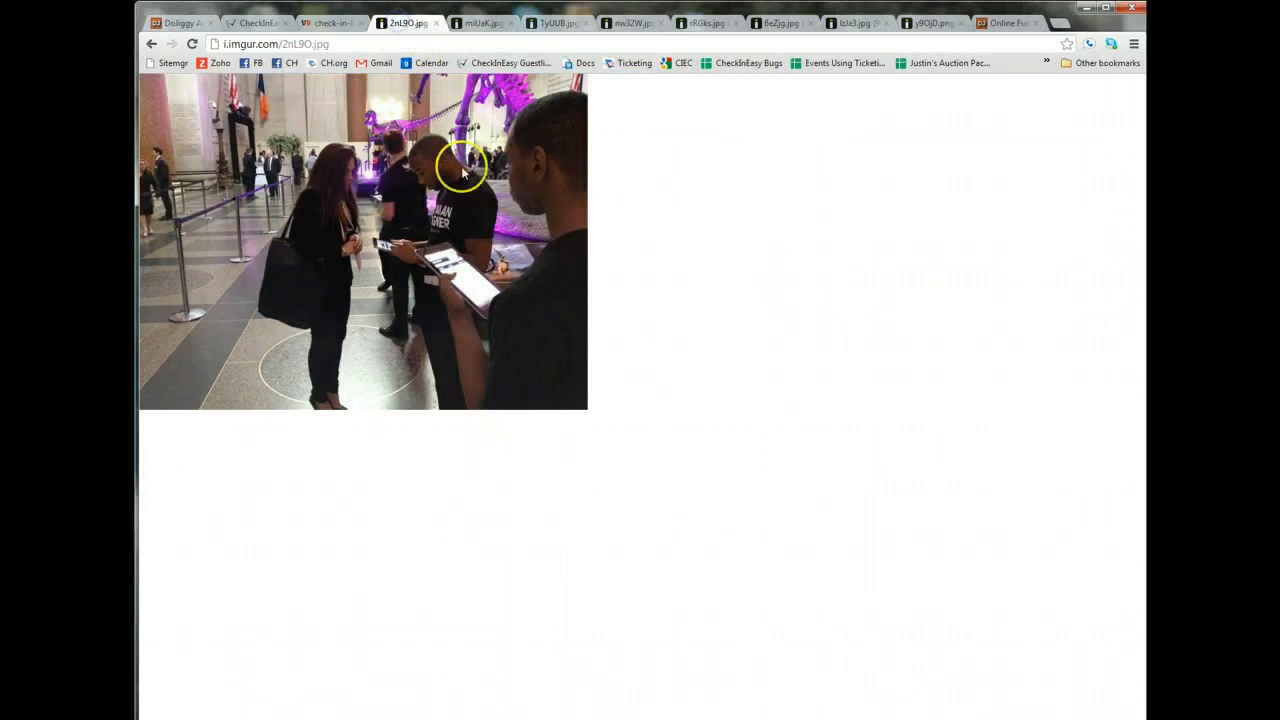
pyautogui.hotkey('ctrl', '+')
pyautogui.hotkey('ctrl', '+')
pyautogui.hotkey('ctrl', '+')
pyautogui.hotkey('ctrl', '+')
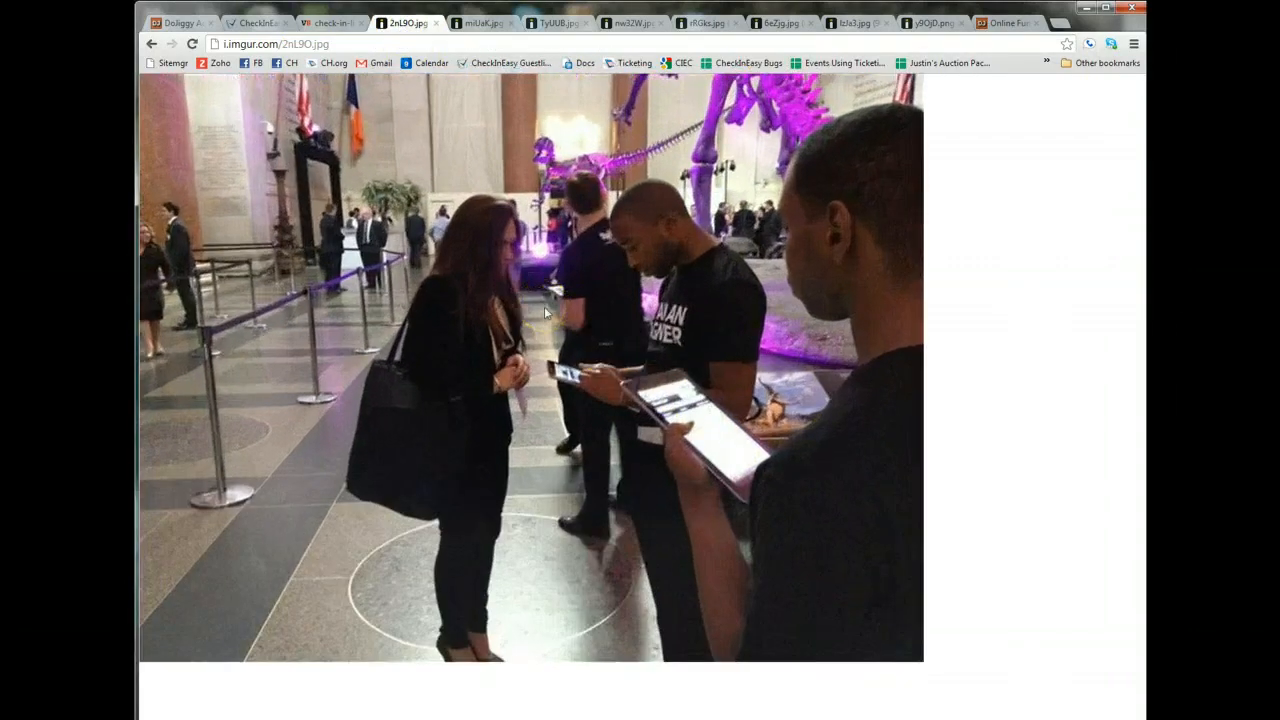
pyautogui.hotkey('ctrl', '-')
pyautogui.hotkey('ctrl', '-')
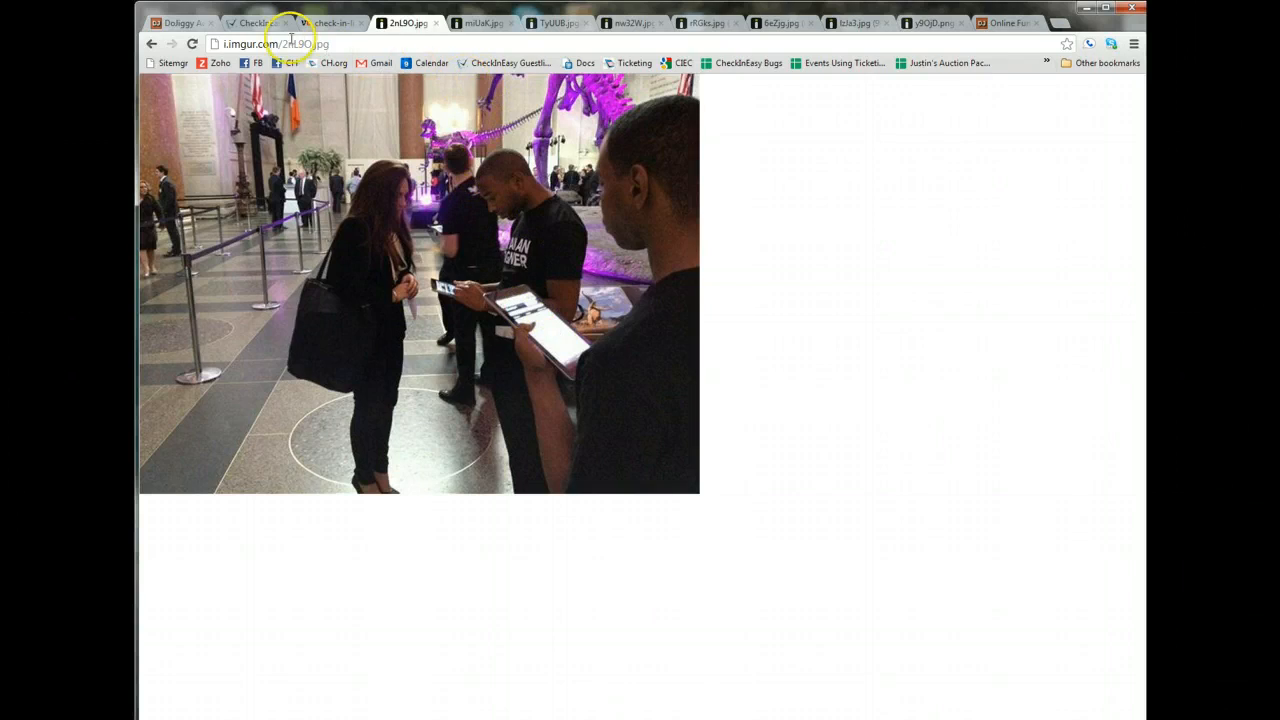
# Return to the Check In Easy home page and show the first slide of its banner.
pyautogui.click(258, 22)
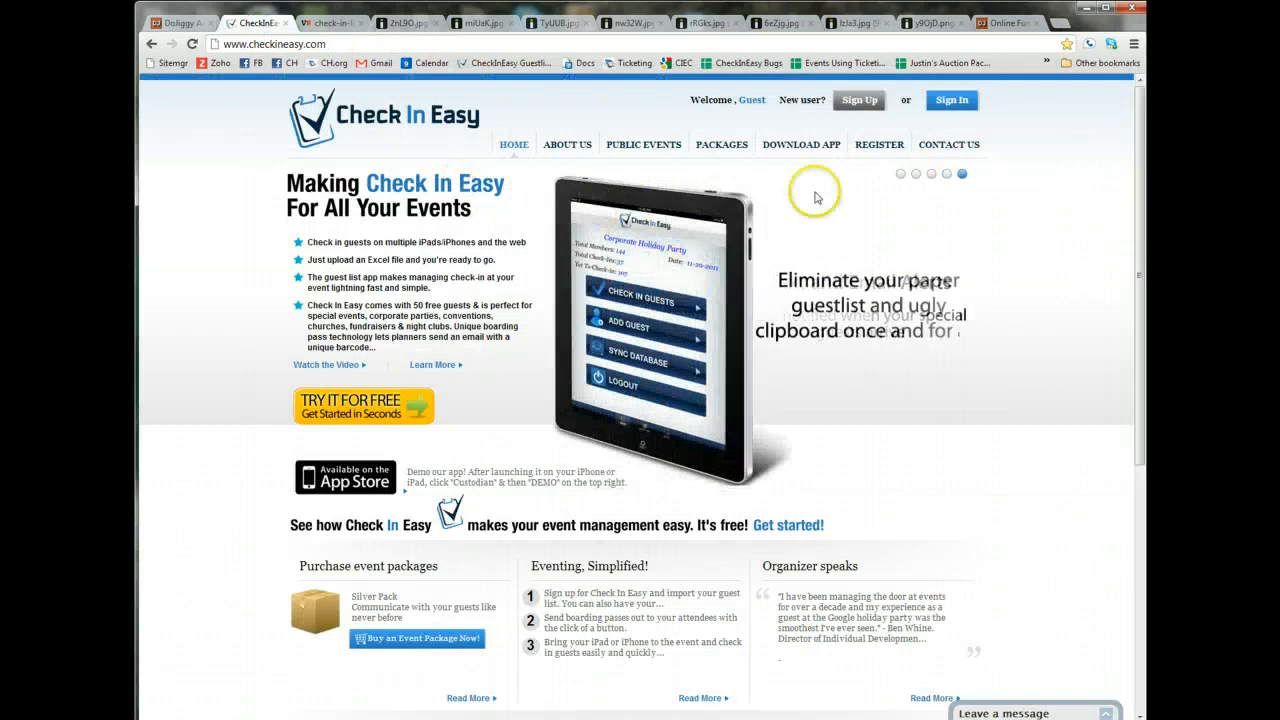
pyautogui.click(901, 174)
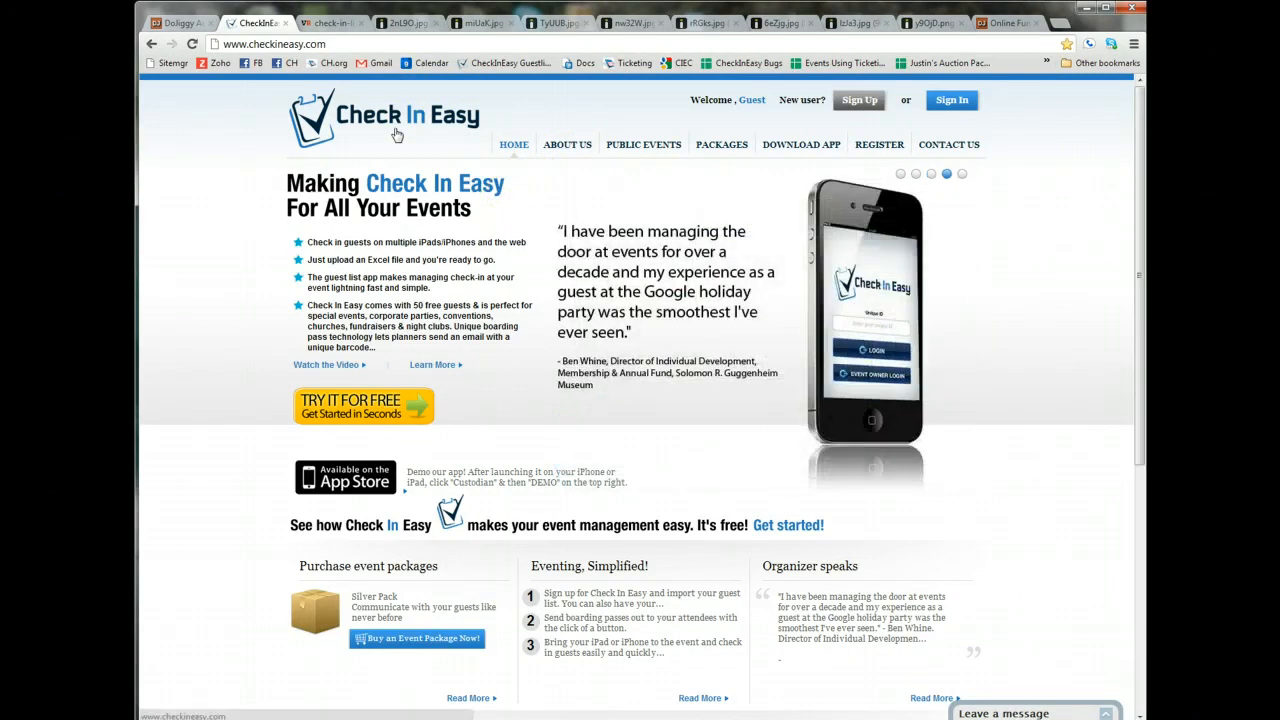
# Look through the event check-in photos miUaK.jpg, TyUUB.jpg and nw32W.jpg, scaling them for comfortable viewing.
pyautogui.click(408, 23)
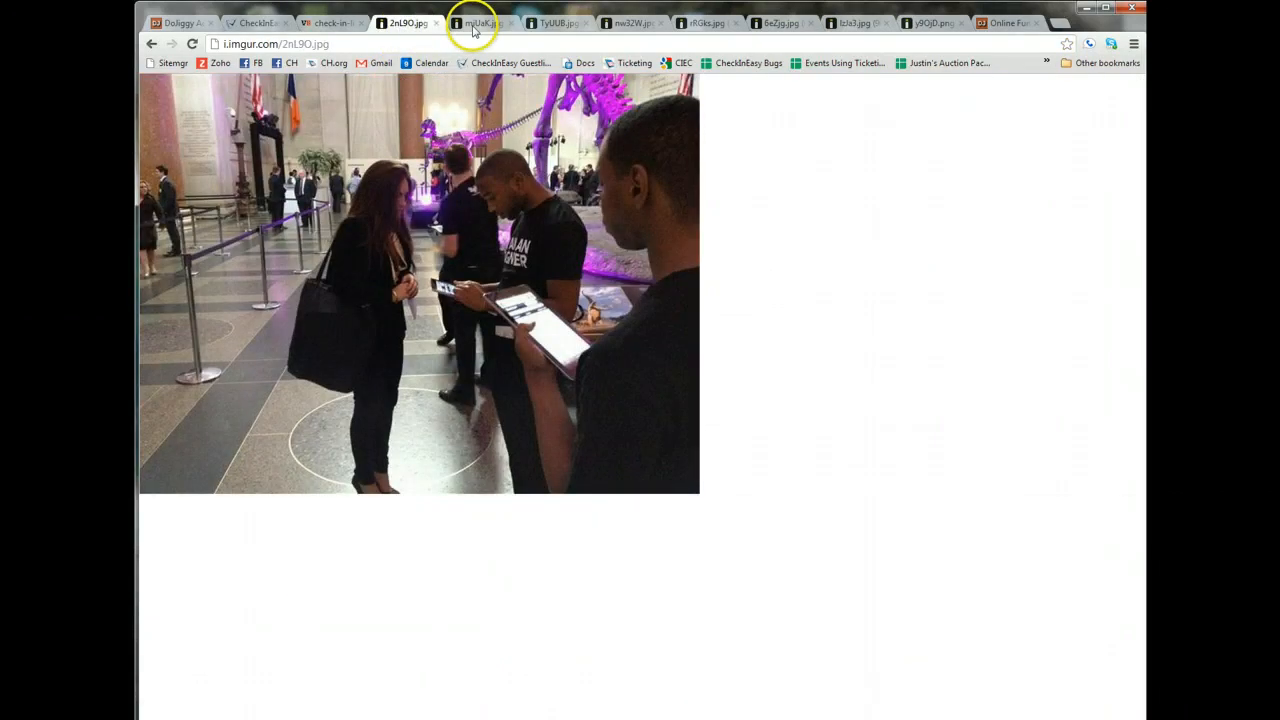
pyautogui.click(474, 23)
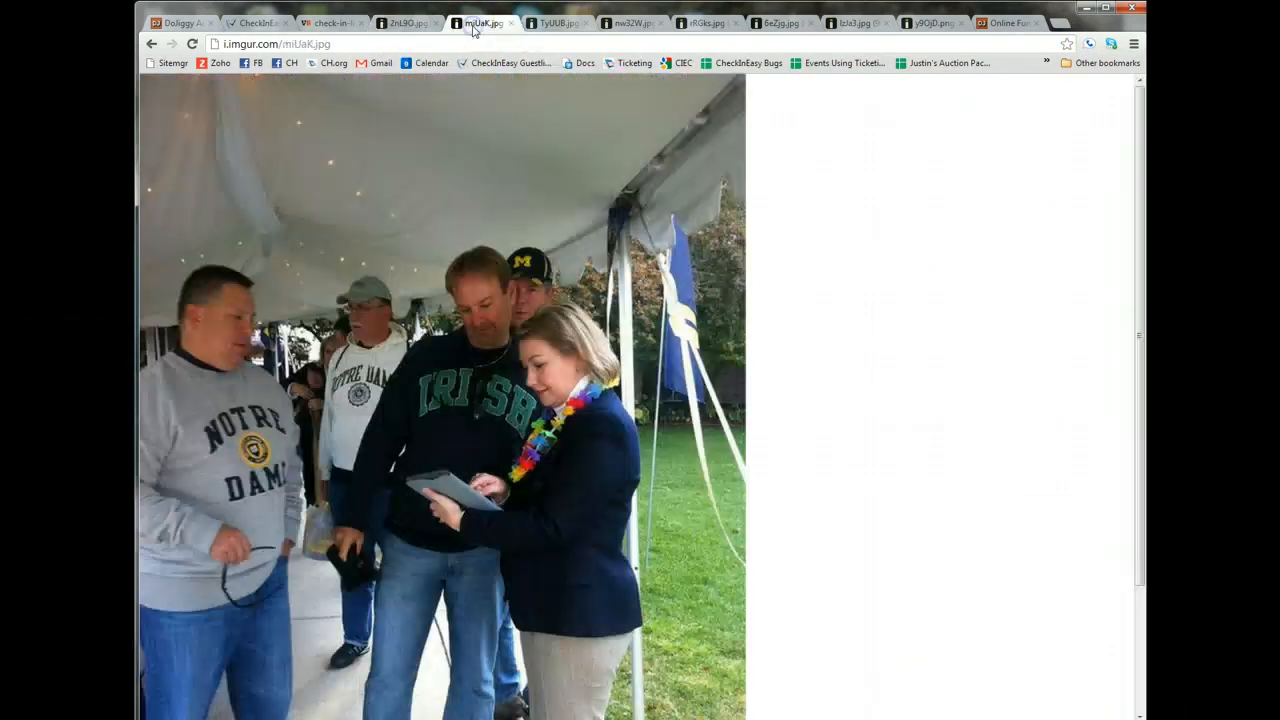
pyautogui.click(663, 206)
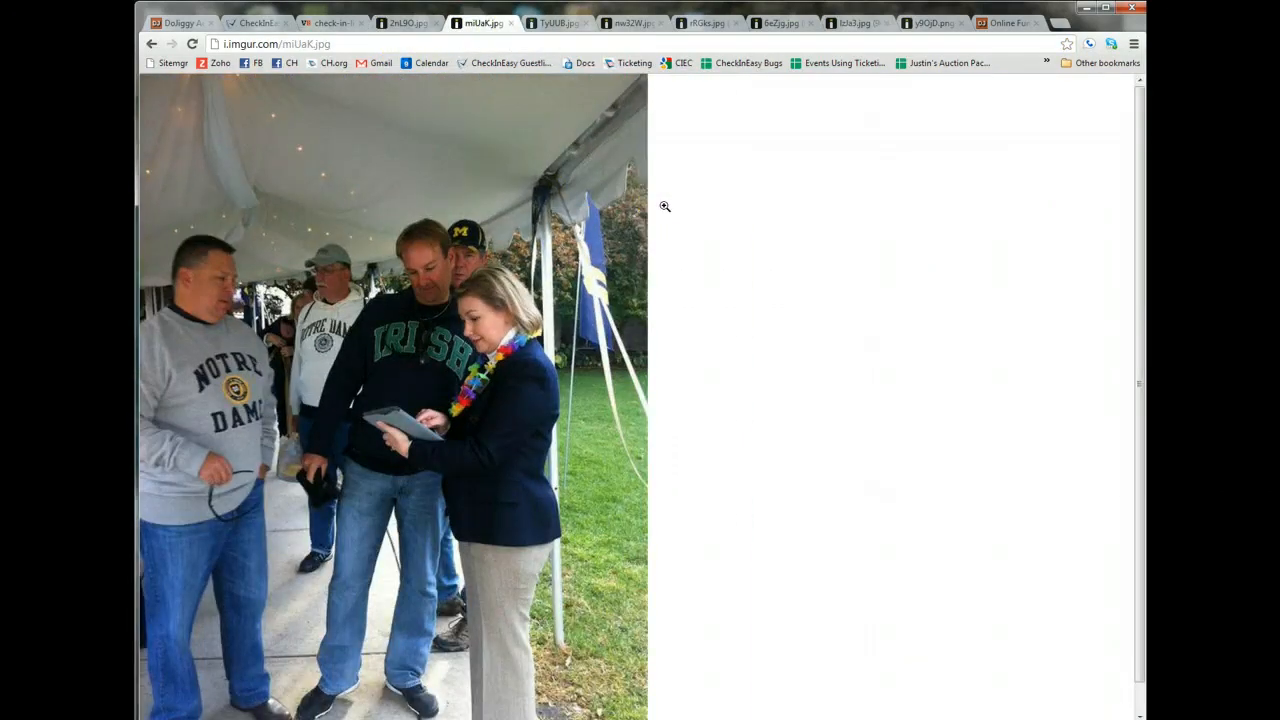
pyautogui.click(559, 23)
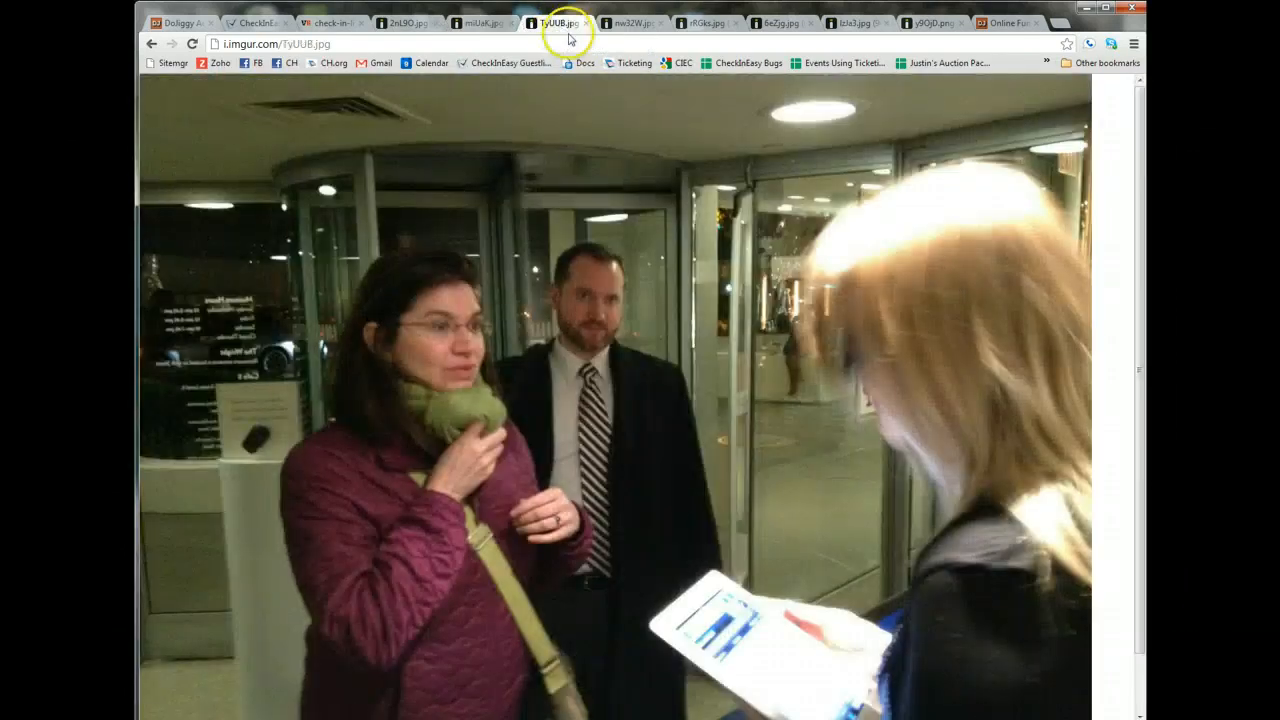
pyautogui.click(635, 163)
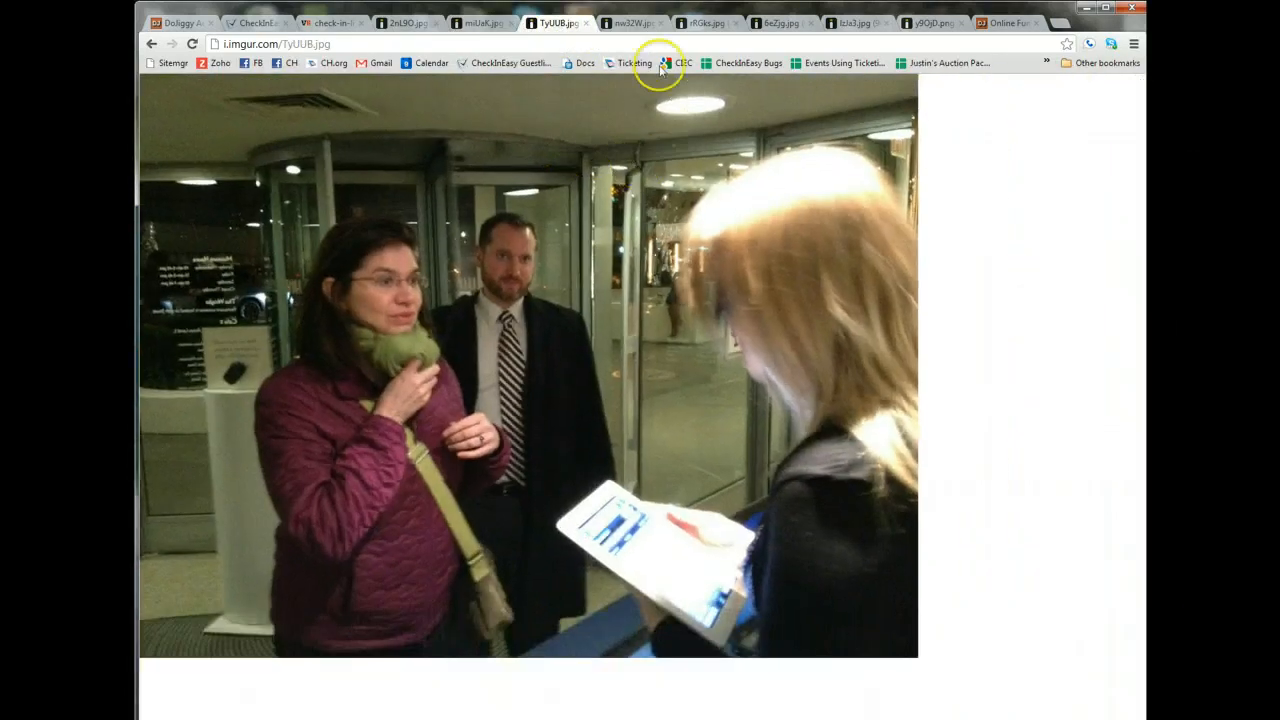
pyautogui.click(636, 25)
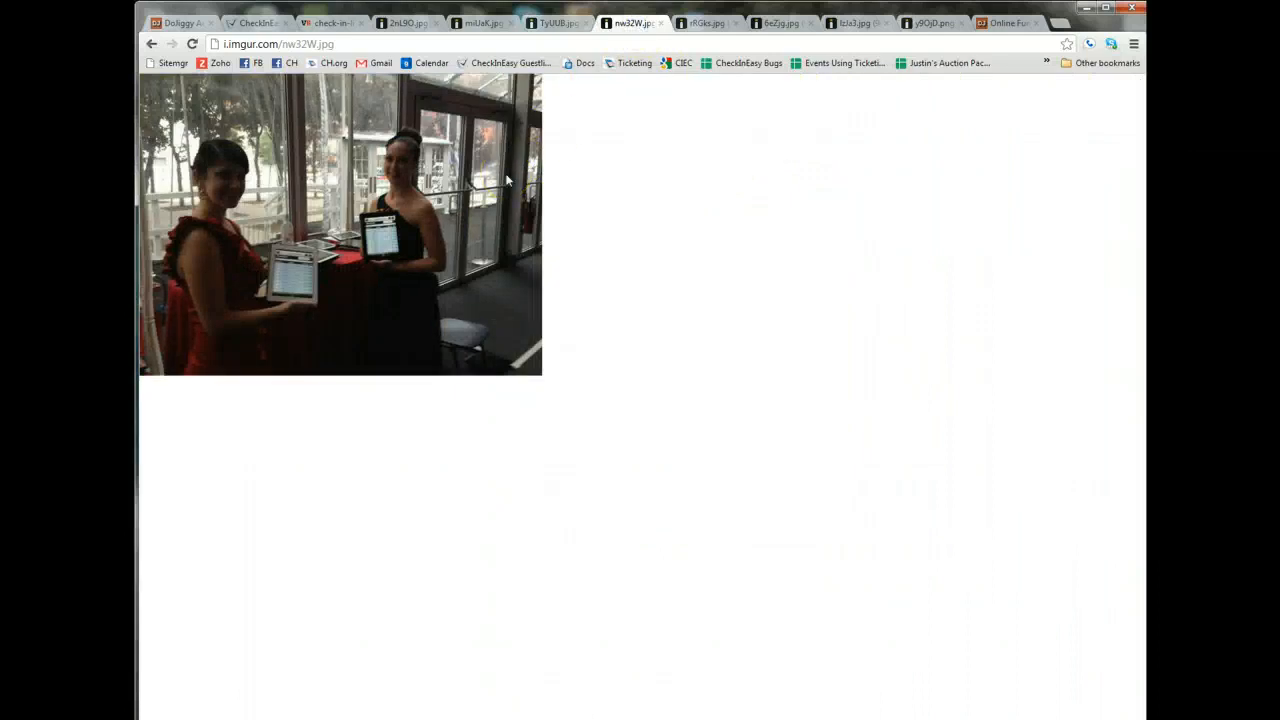
pyautogui.scroll(4, 507, 181)
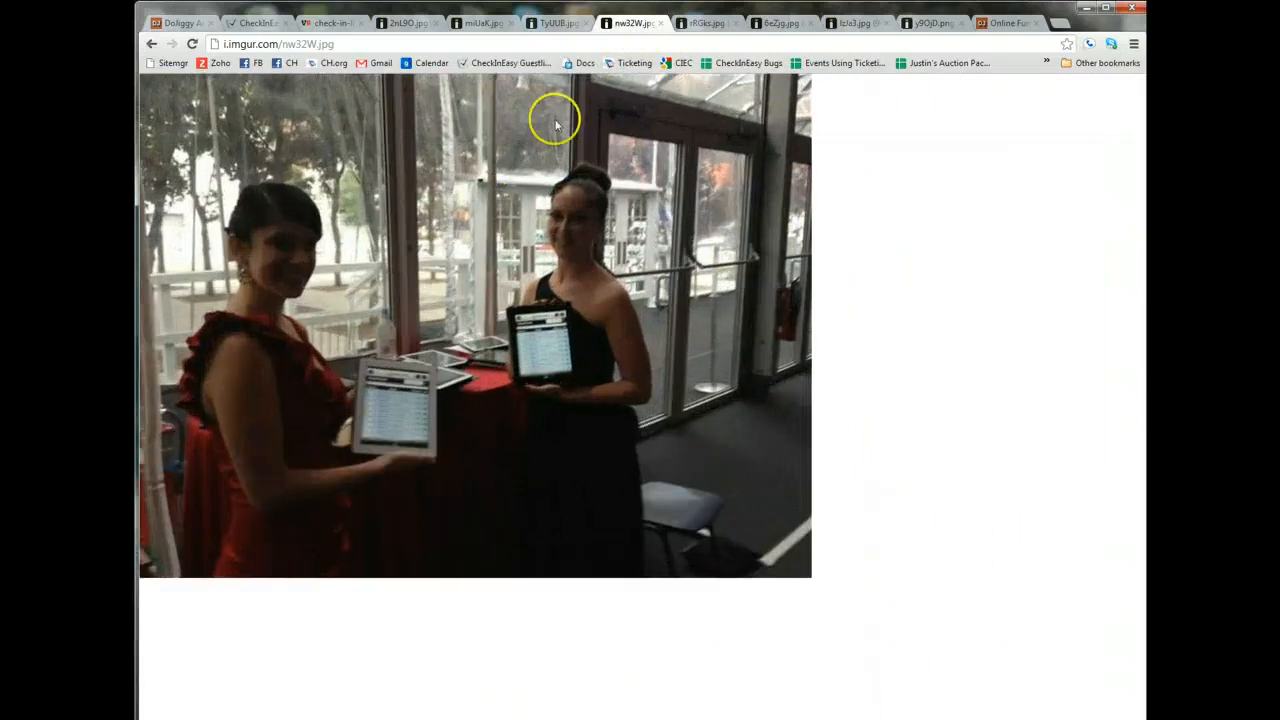
# Look through the event photos rRGks.jpg, 6eZjg.jpg and IzJa3.jpg, shrinking the last one until the whole registration table fits.
pyautogui.click(700, 23)
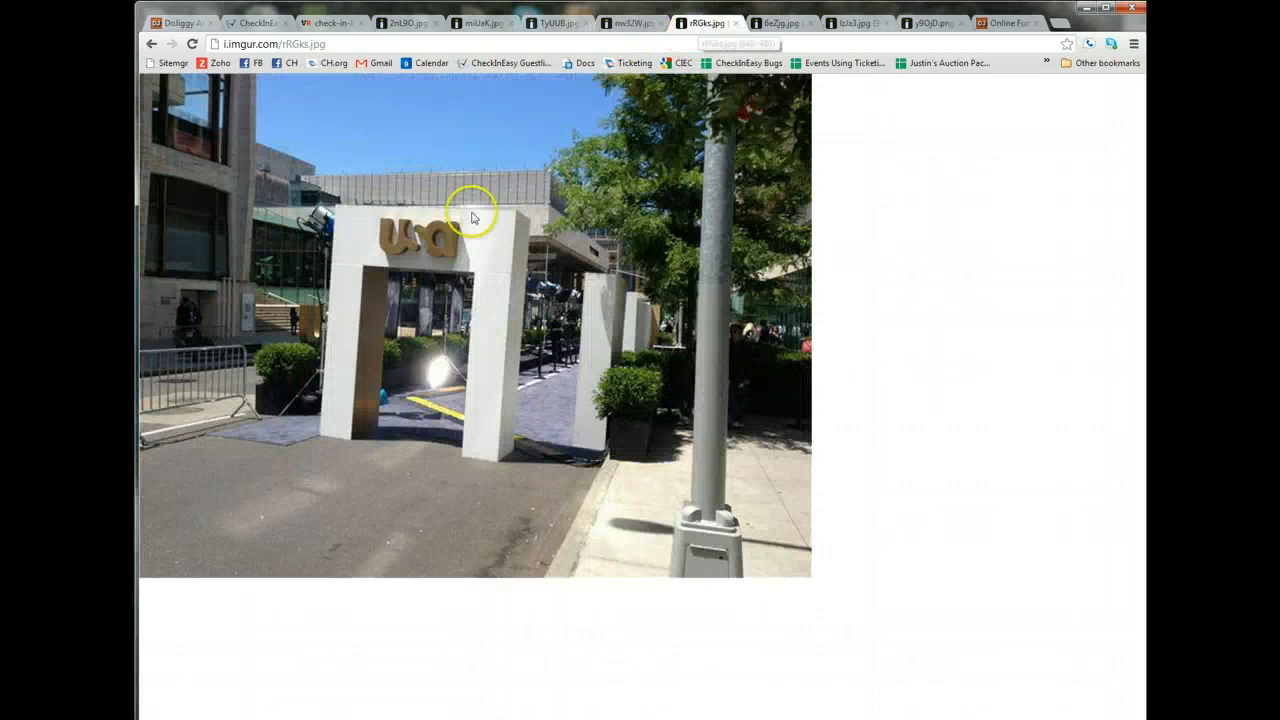
pyautogui.click(757, 23)
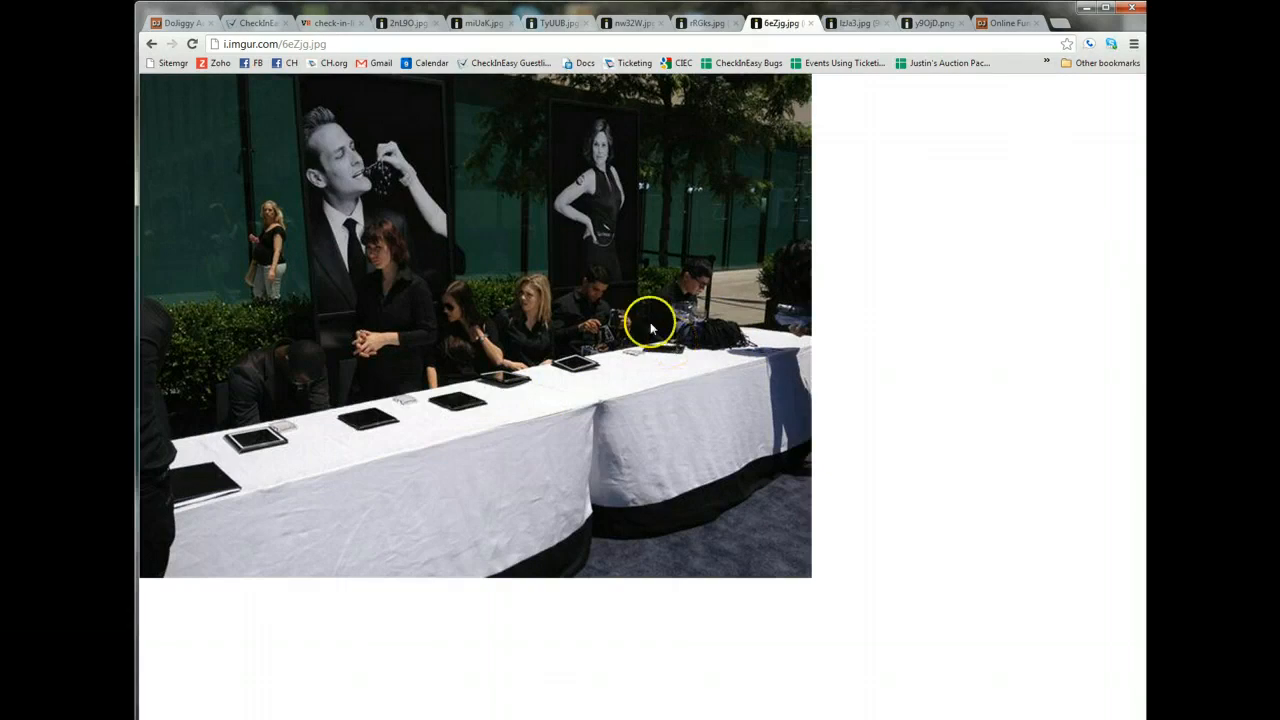
pyautogui.click(848, 28)
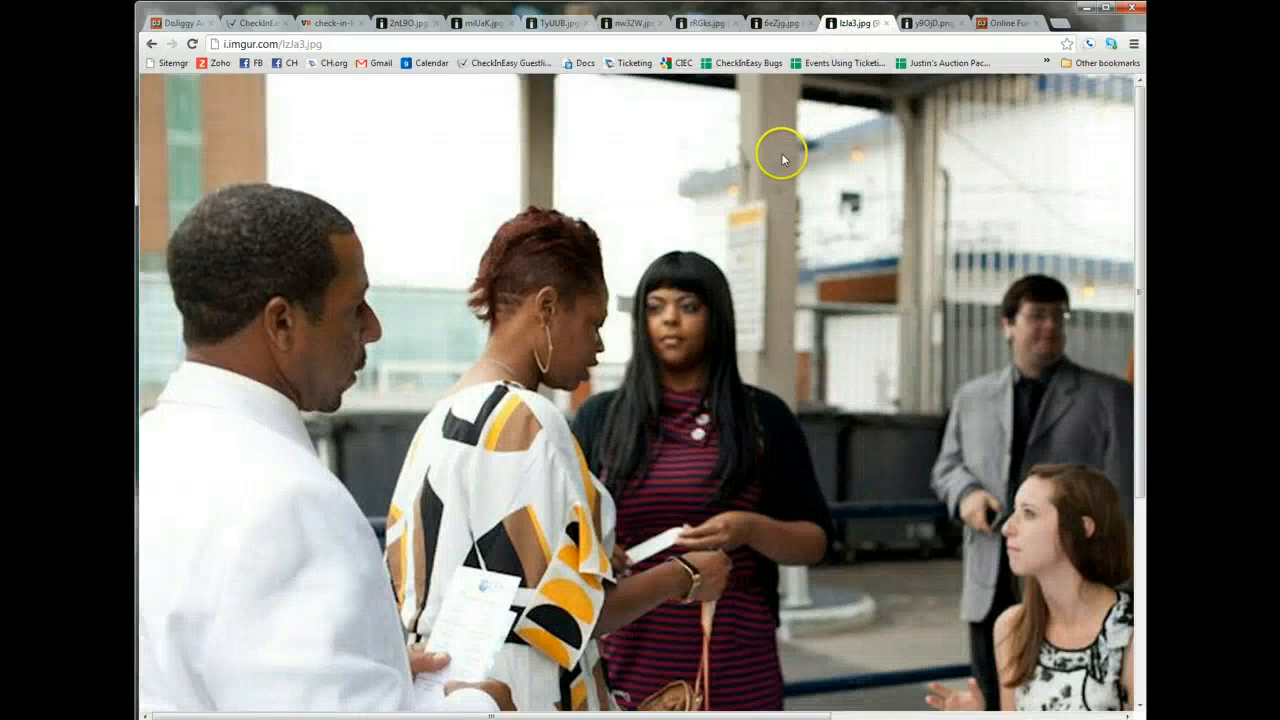
pyautogui.hotkey('ctrl', '-')
pyautogui.hotkey('ctrl', '-')
pyautogui.hotkey('ctrl', '-')
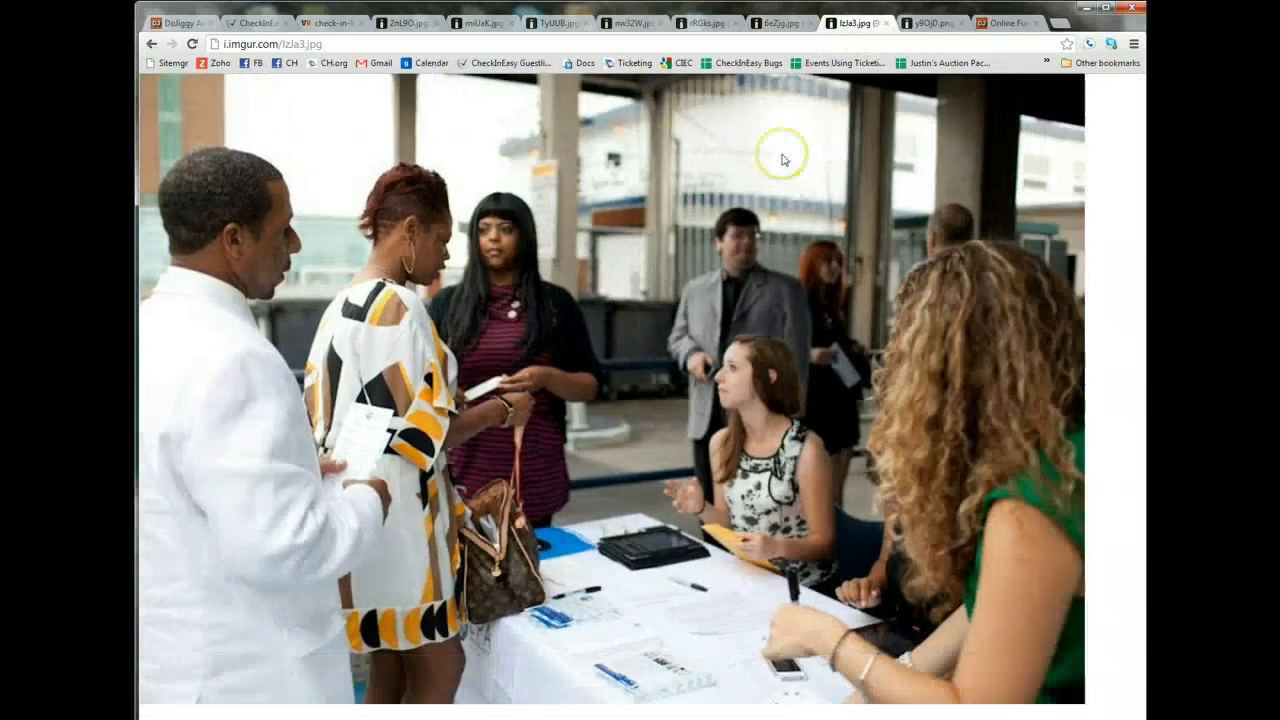
# View the app's guest list screenshot y9OjD.png and the DoJiggy Quick Start Guide for events.
pyautogui.click(930, 22)
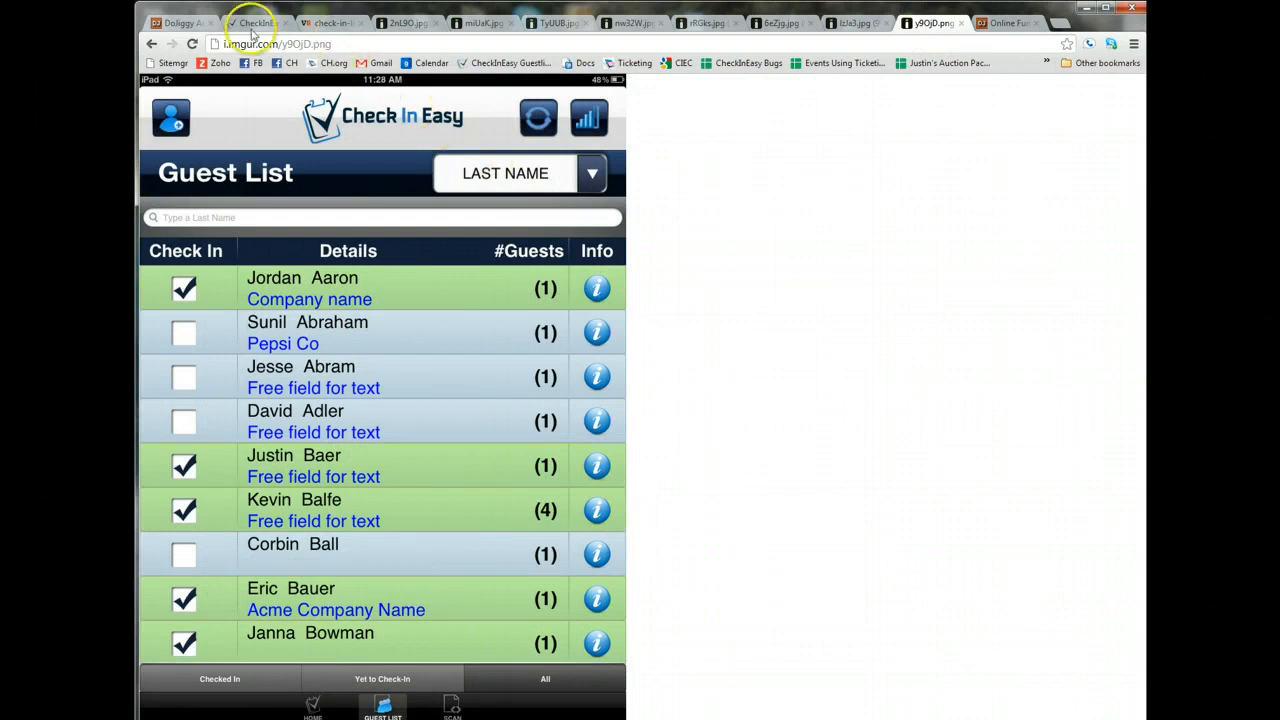
pyautogui.click(180, 22)
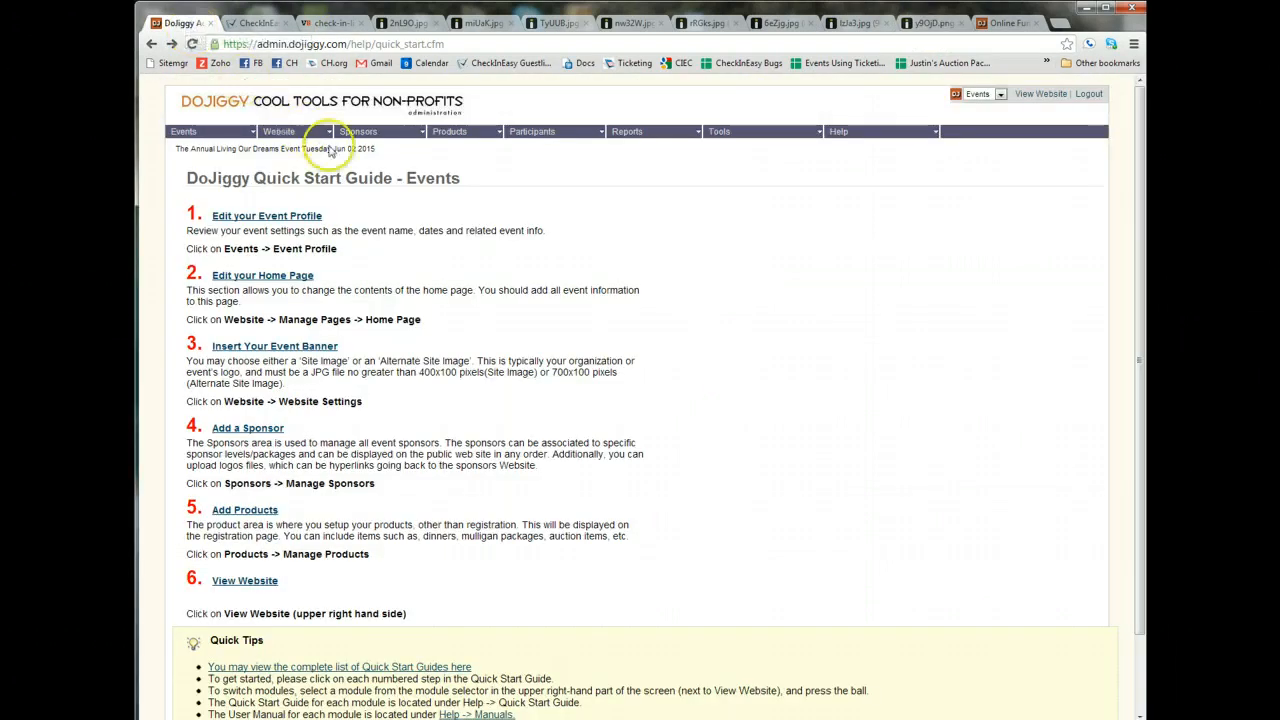
# Sign in to the Check In Easy website with the account's username and password.
pyautogui.click(258, 23)
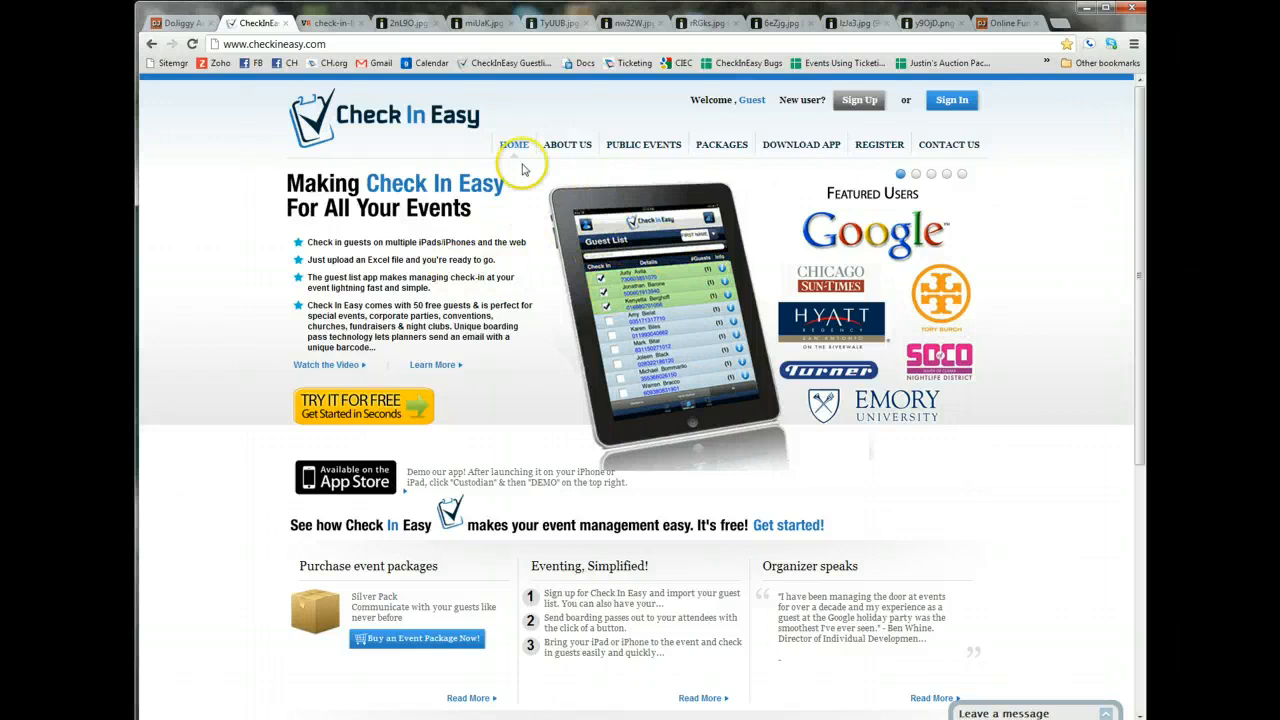
pyautogui.click(240, 44)
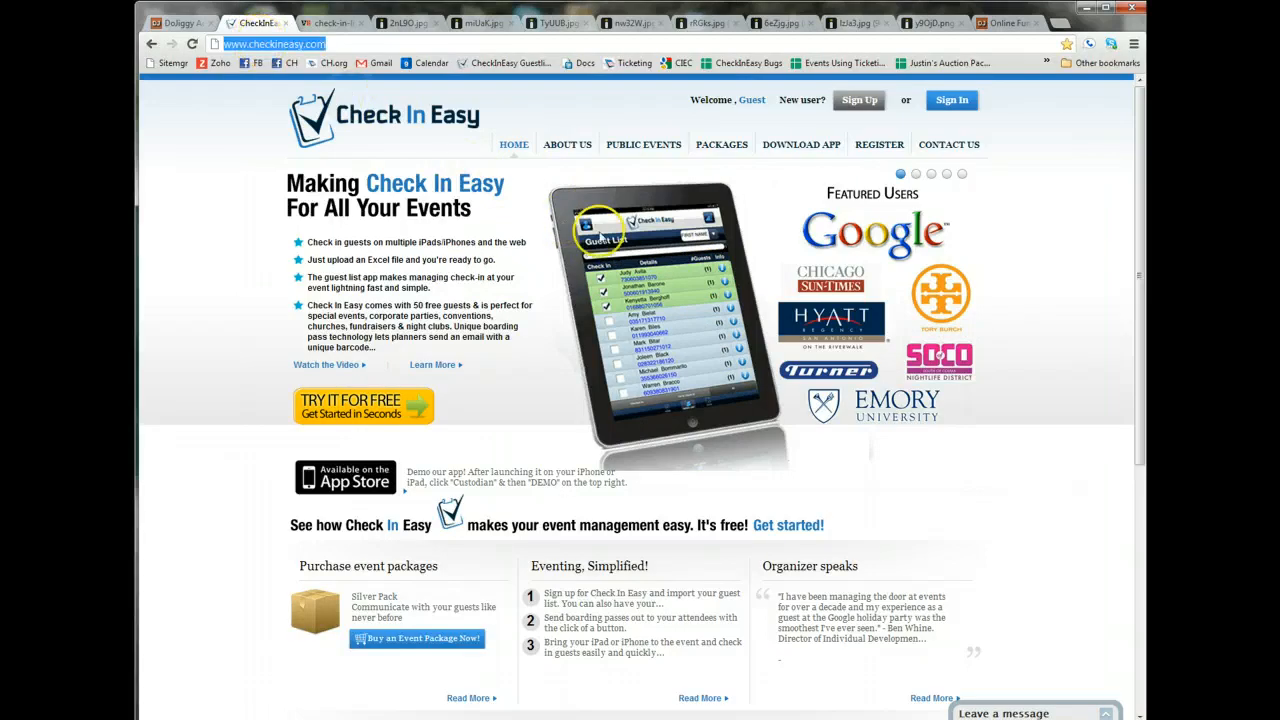
pyautogui.click(965, 112)
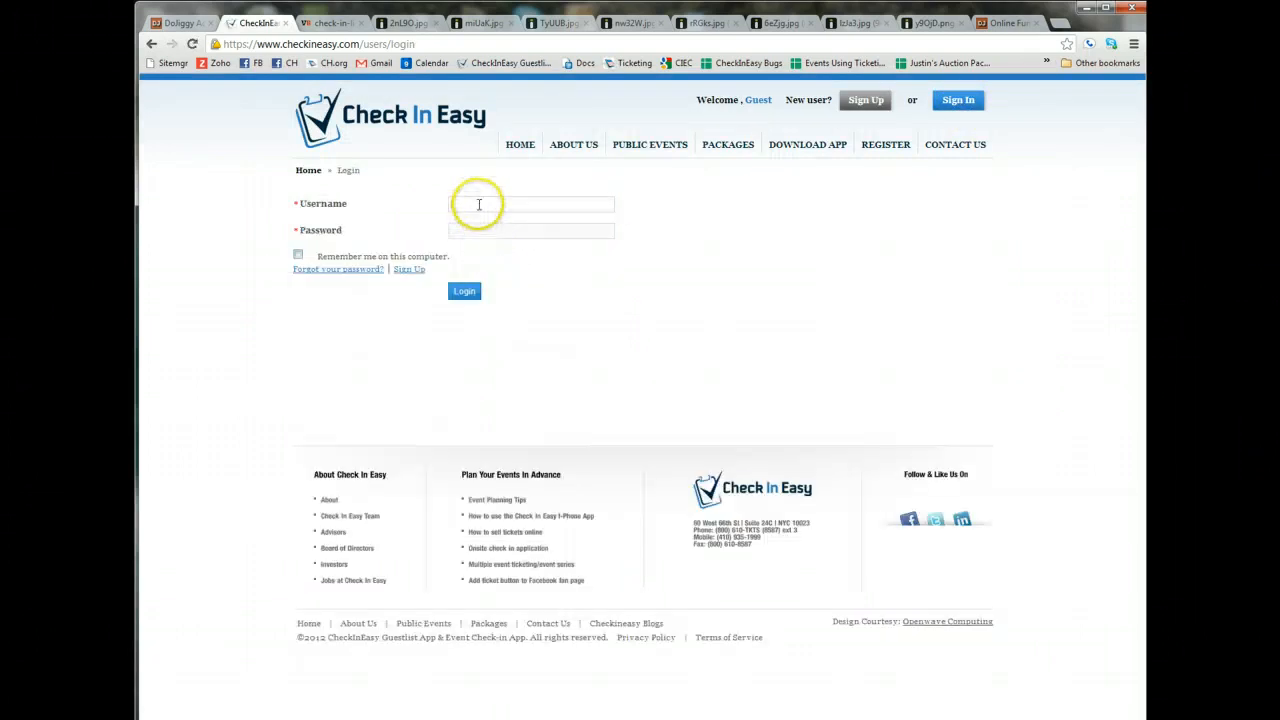
pyautogui.click(479, 204)
pyautogui.press('Tab')
pyautogui.click(466, 292)
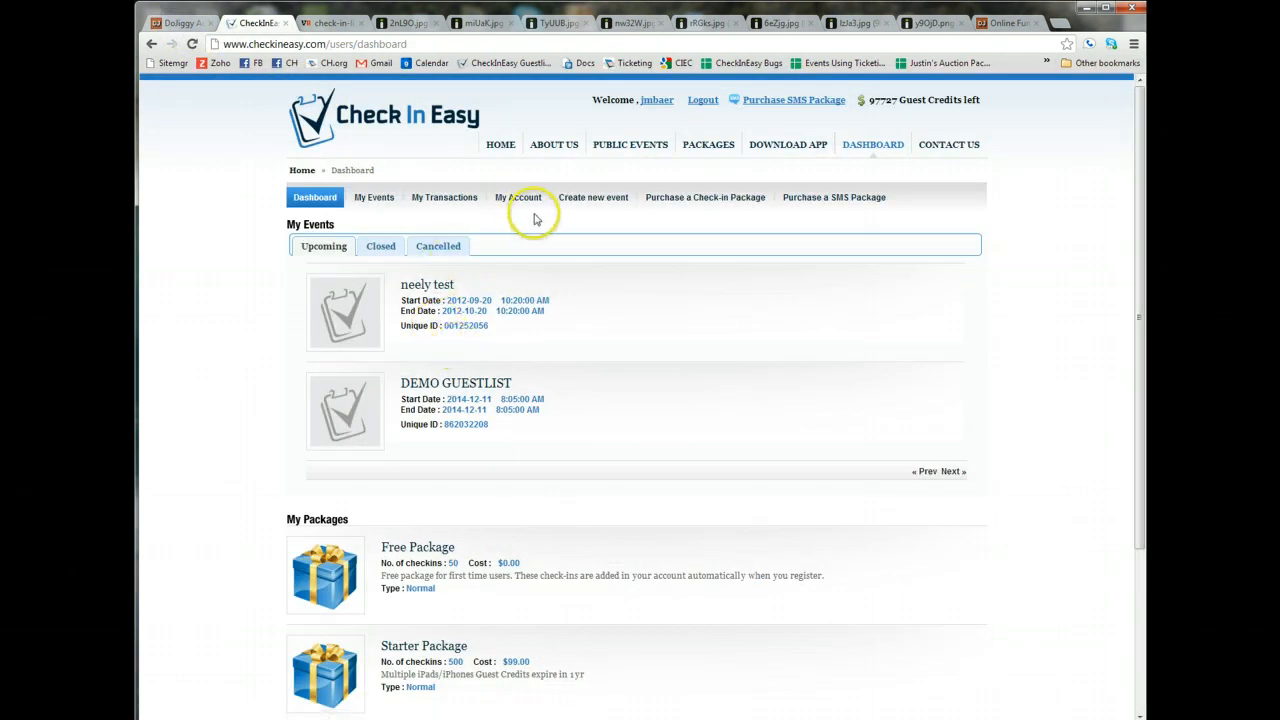
# Open the Registration Report for The Annual Living Our Dreams Event in the DoJiggy administration site.
pyautogui.click(182, 23)
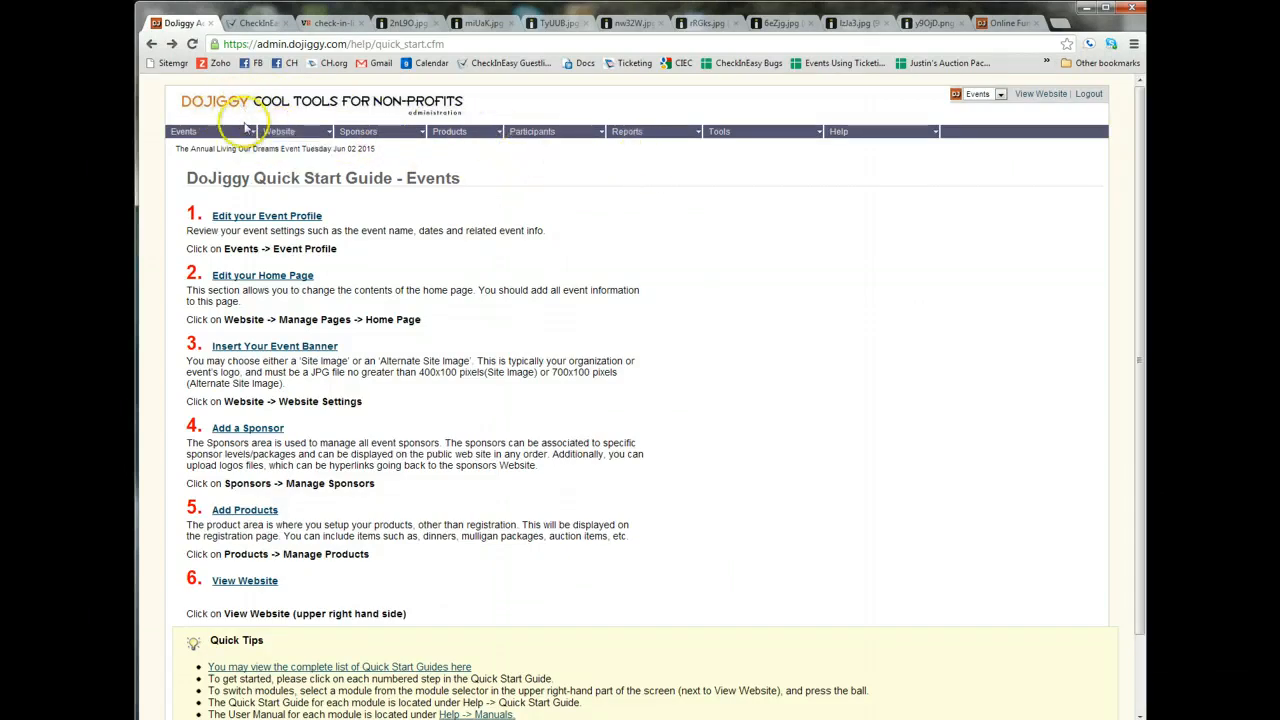
pyautogui.moveTo(694, 129)
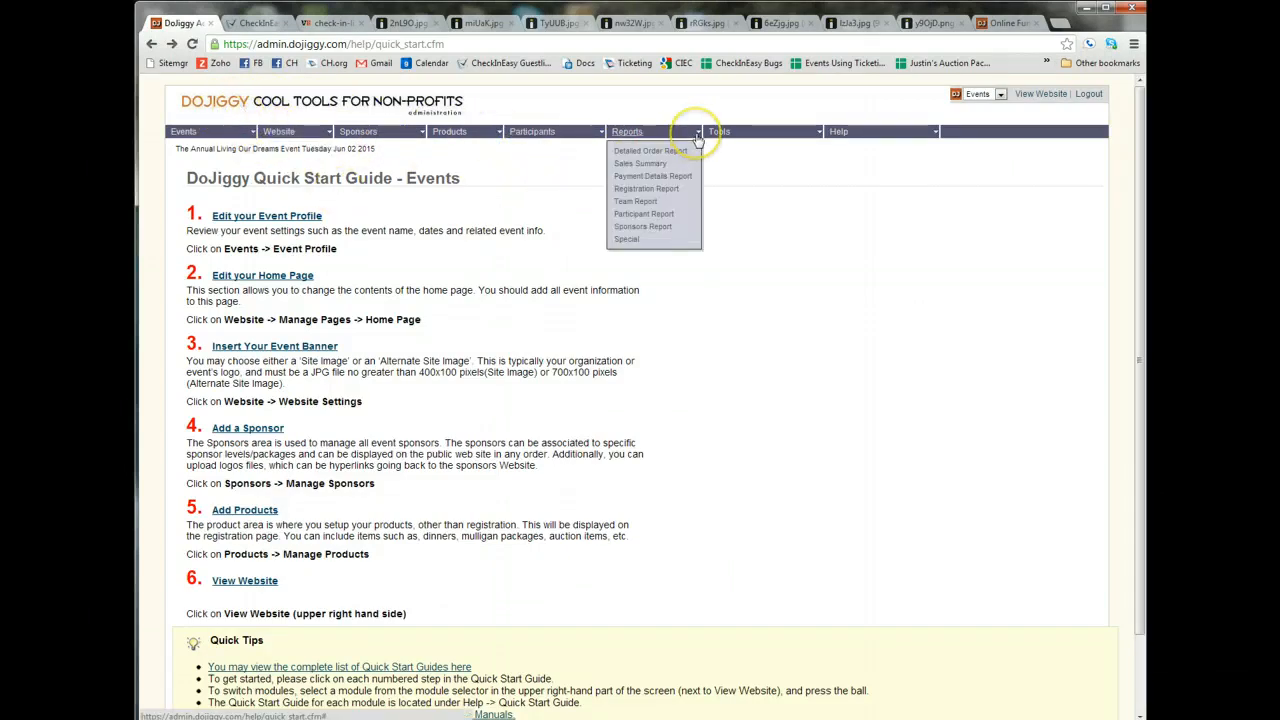
pyautogui.click(664, 189)
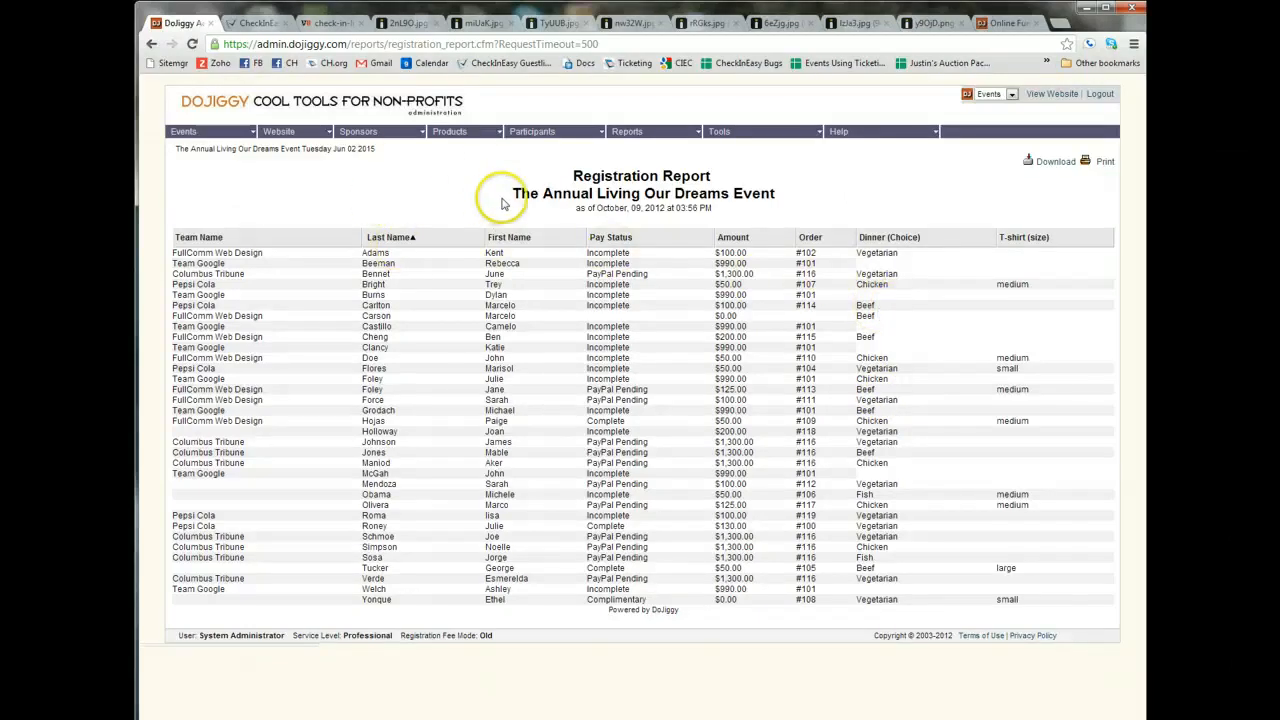
pyautogui.click(660, 131)
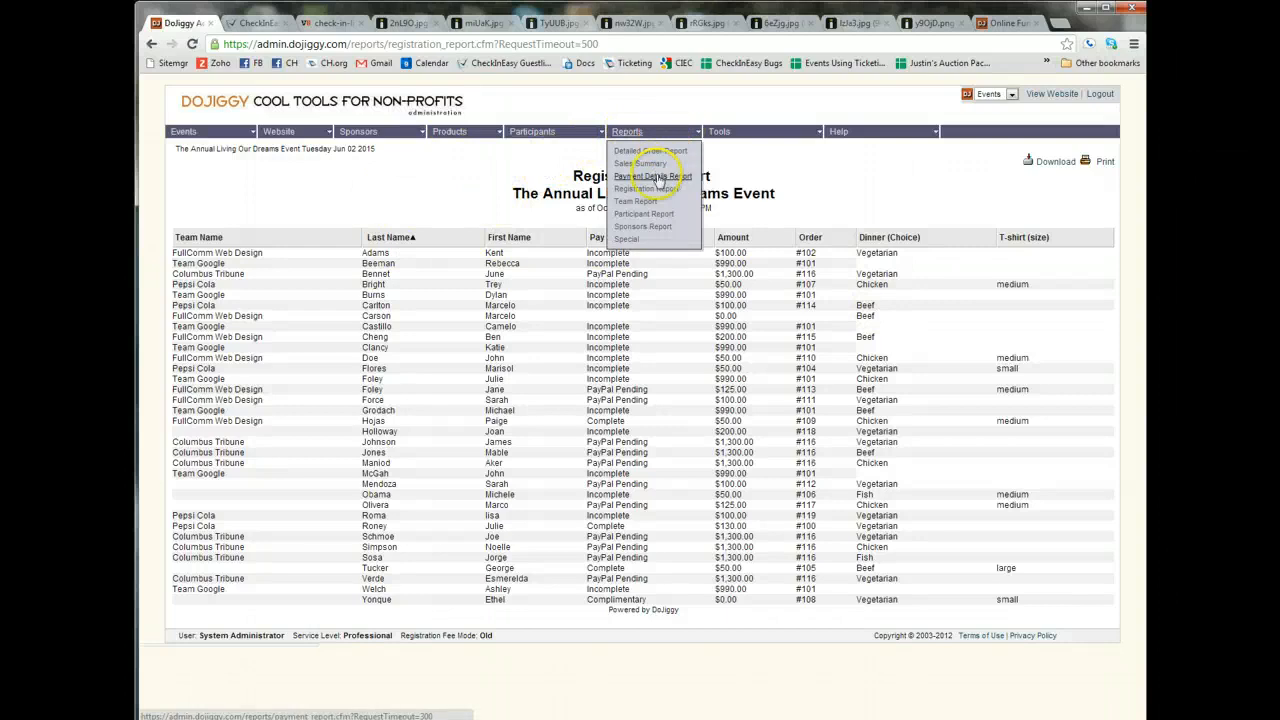
# Download the registration report as a CSV file to the Desktop and open it in Excel.
pyautogui.click(1056, 161)
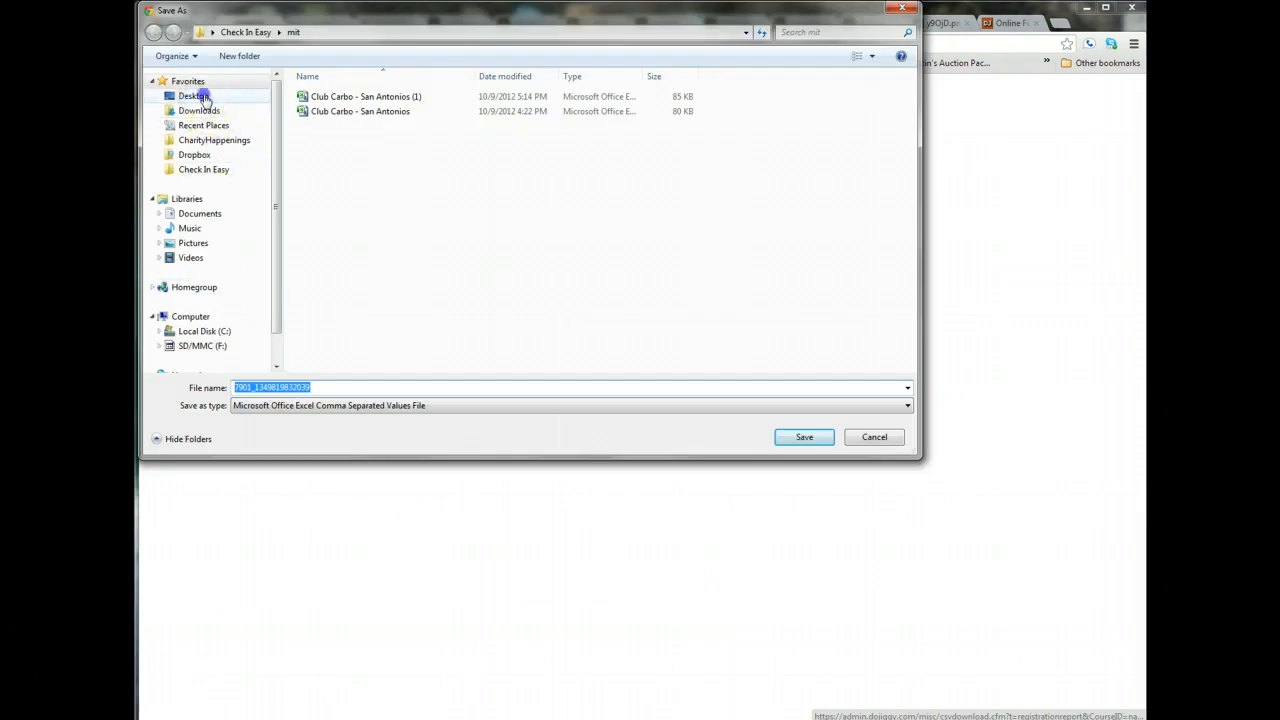
pyautogui.click(200, 97)
pyautogui.click(802, 438)
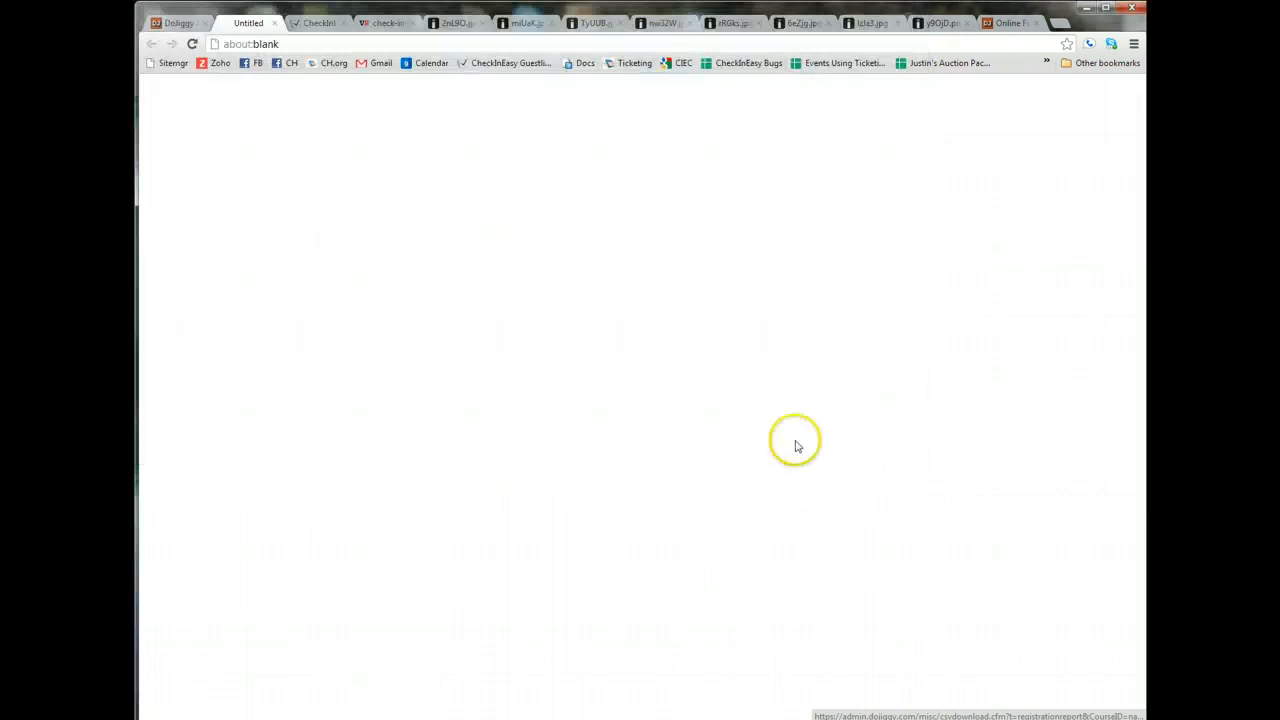
pyautogui.click(205, 708)
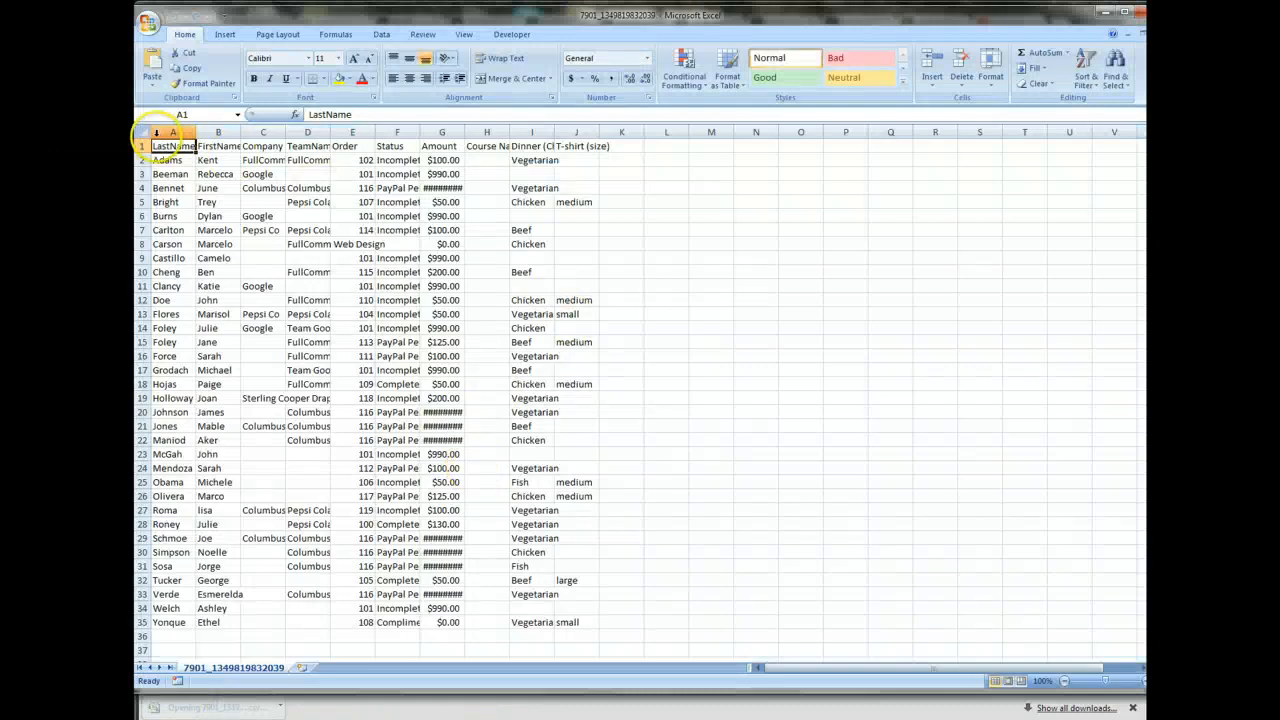
# Fit the width of all columns in the registration sheet to their contents.
pyautogui.click(143, 131)
pyautogui.doubleClick(185, 131)
pyautogui.click(305, 195)
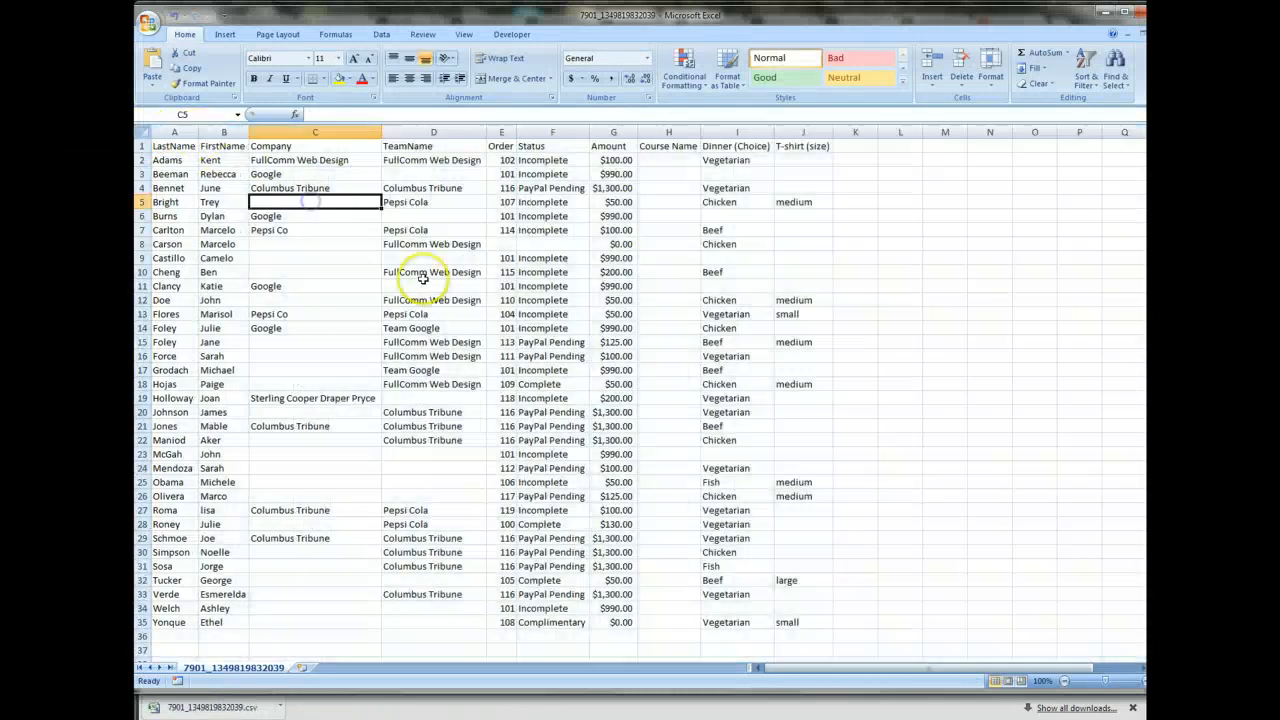
pyautogui.click(425, 298)
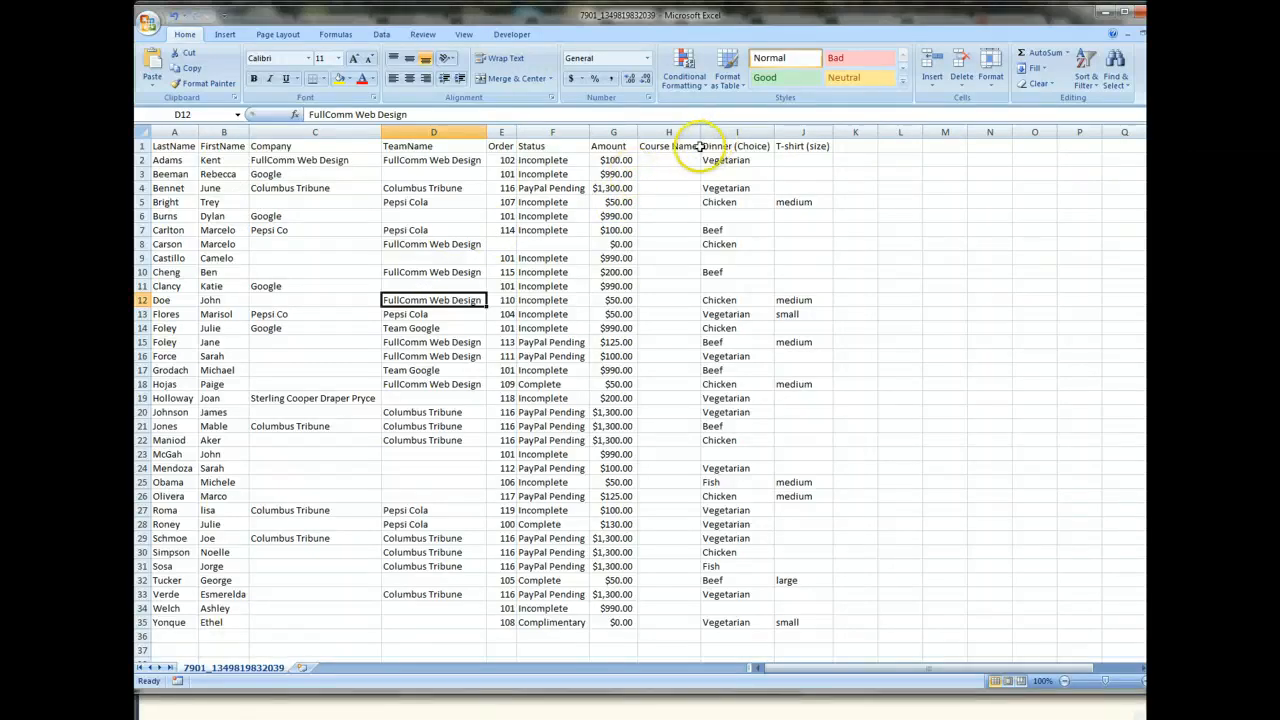
# Delete the Amount column from the registration sheet.
pyautogui.click(620, 132)
pyautogui.rightClick(620, 132)
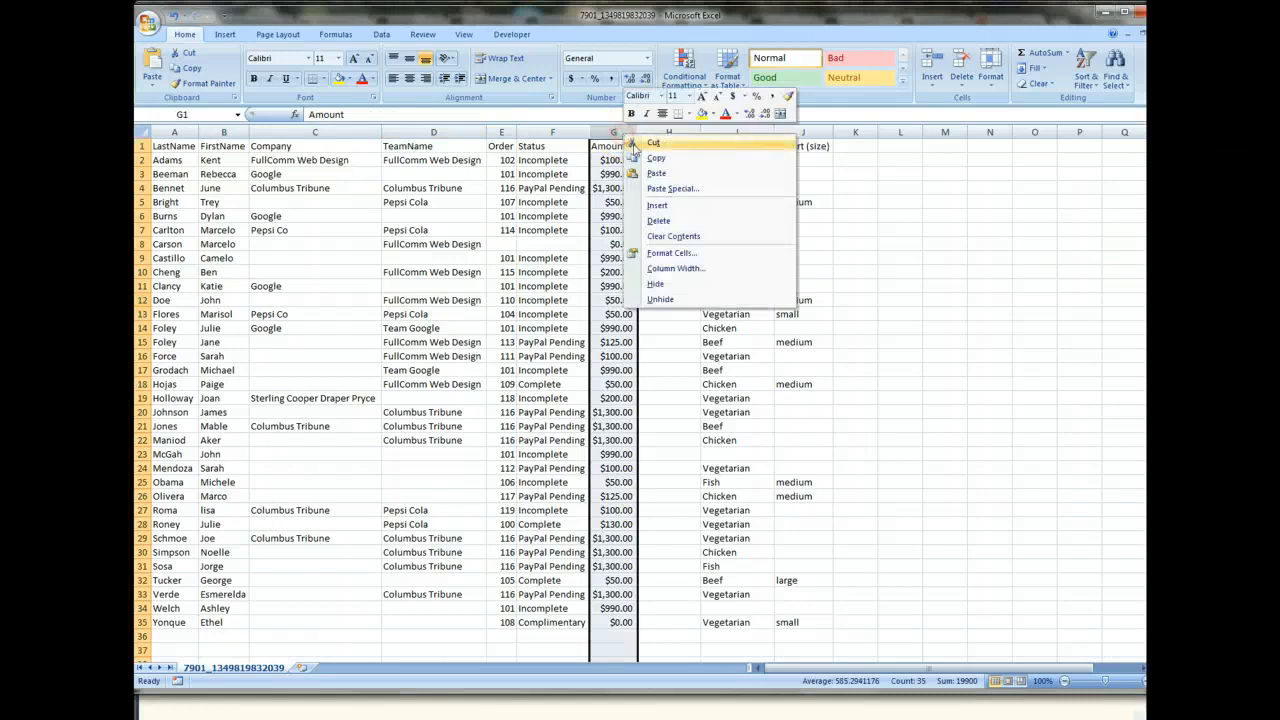
pyautogui.click(655, 220)
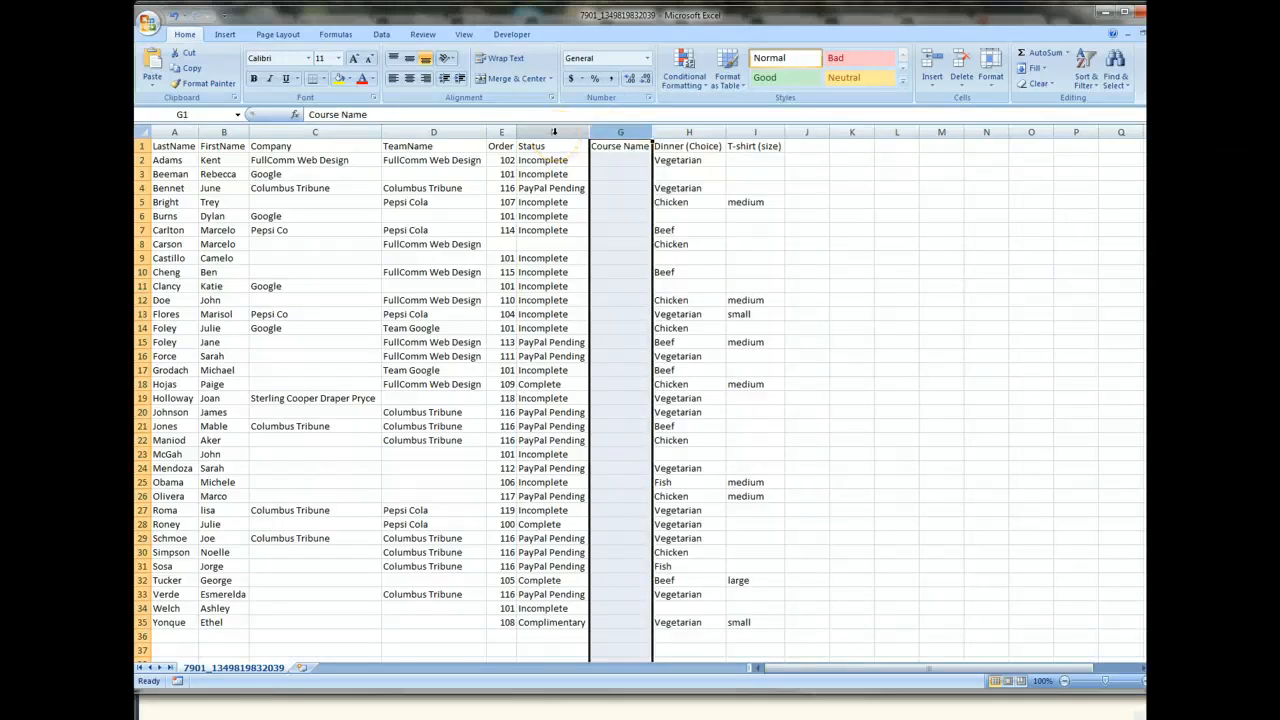
# Delete the Status column from the registration sheet.
pyautogui.click(553, 132)
pyautogui.rightClick(553, 132)
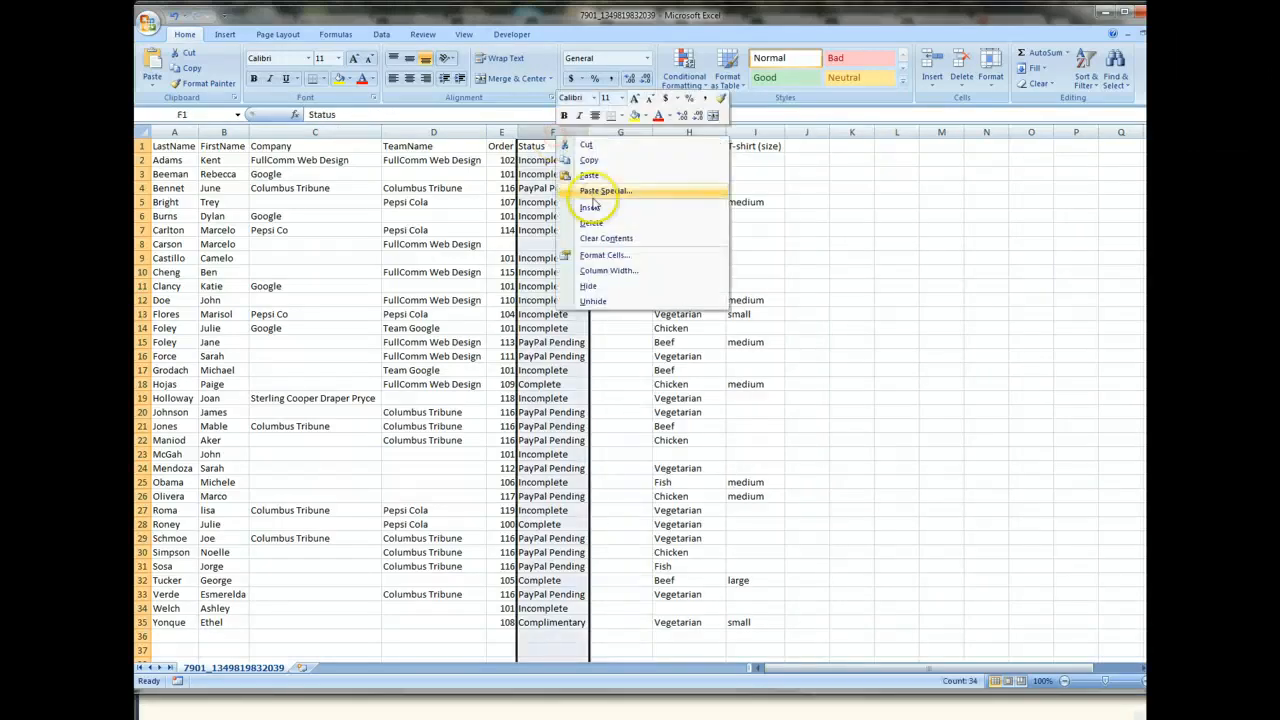
pyautogui.click(597, 224)
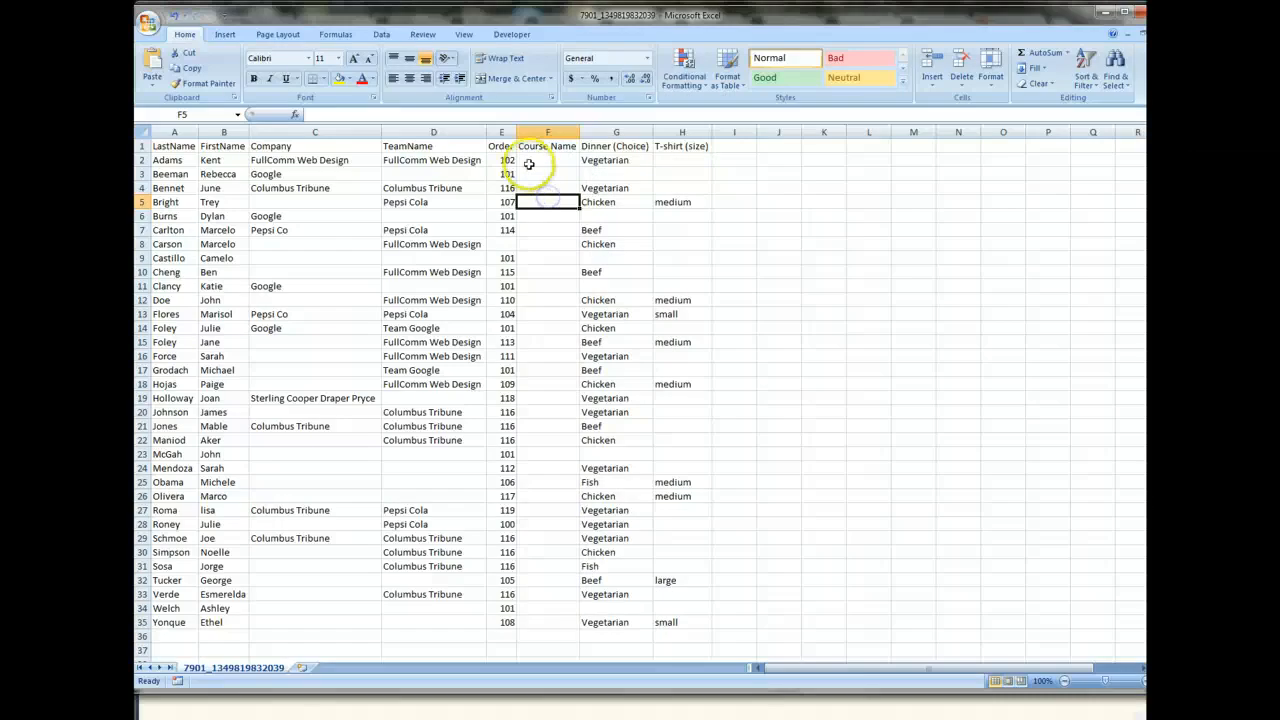
# Rename the Order column header to Table and adjust the column's width to suit.
pyautogui.click(504, 133)
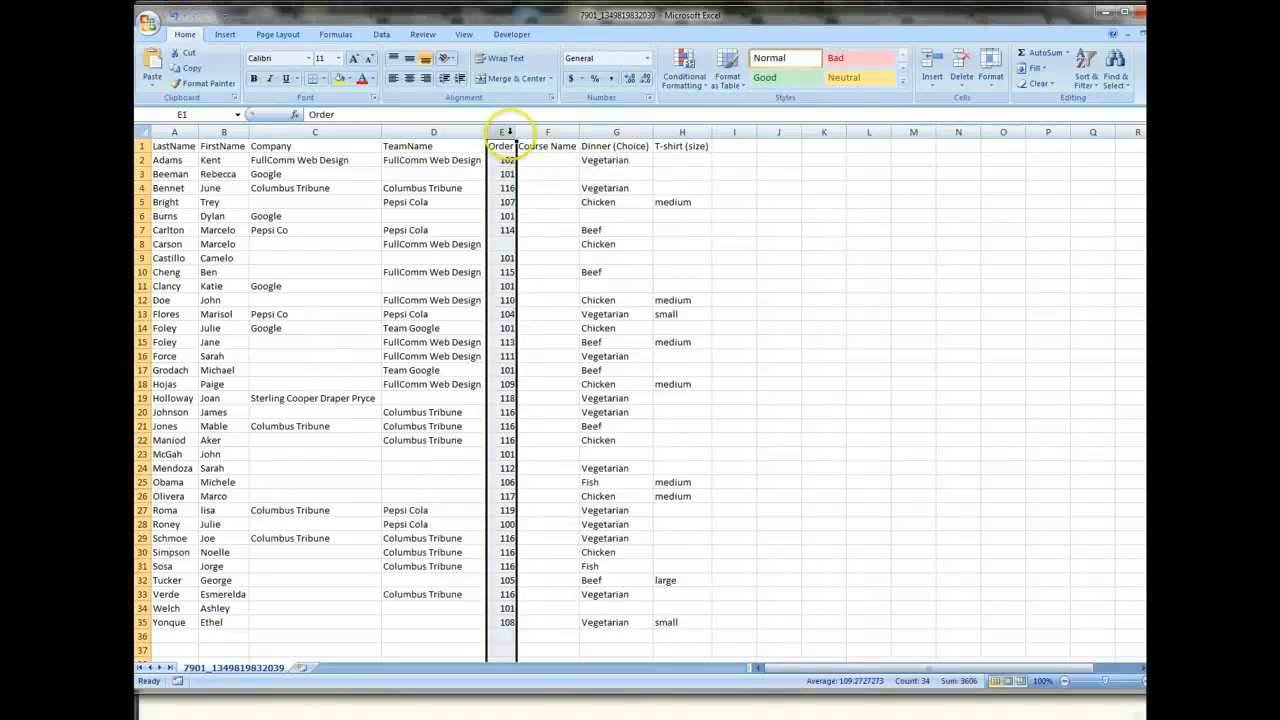
pyautogui.rightClick(505, 130)
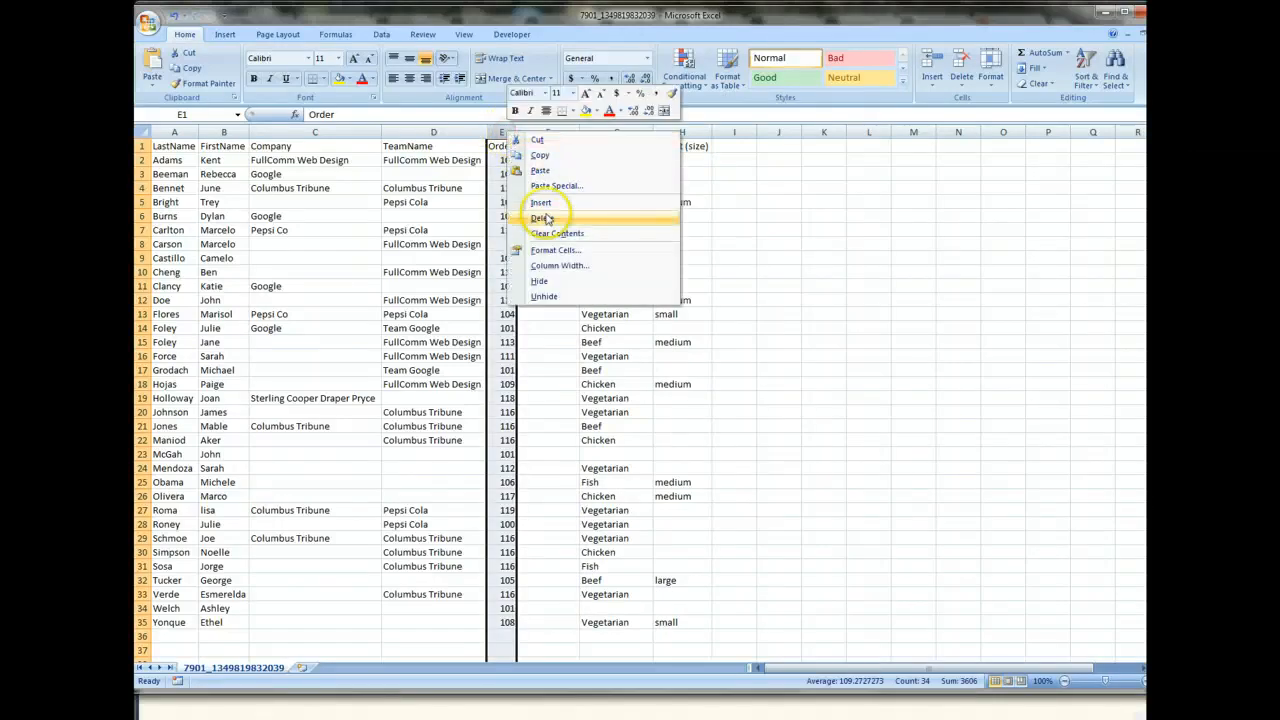
pyautogui.press('Escape')
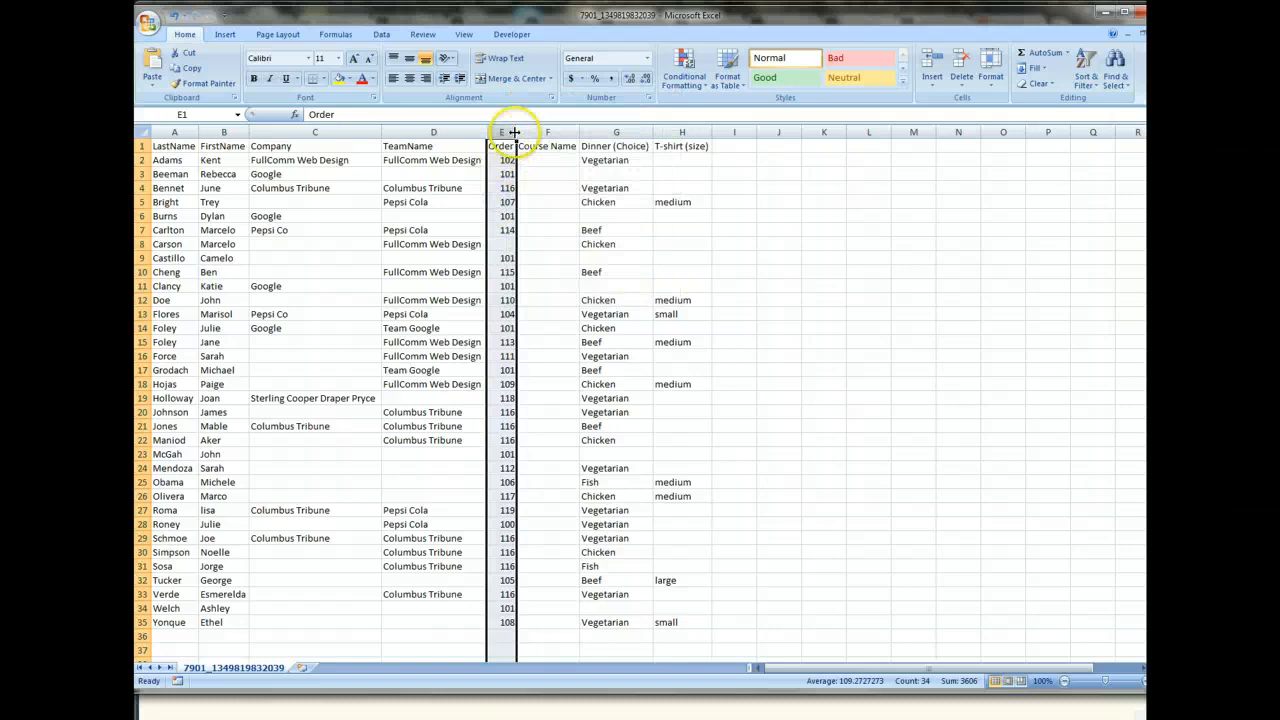
pyautogui.moveTo(516, 131); pyautogui.dragTo(548, 131)
pyautogui.click(510, 147)
pyautogui.write('Table')
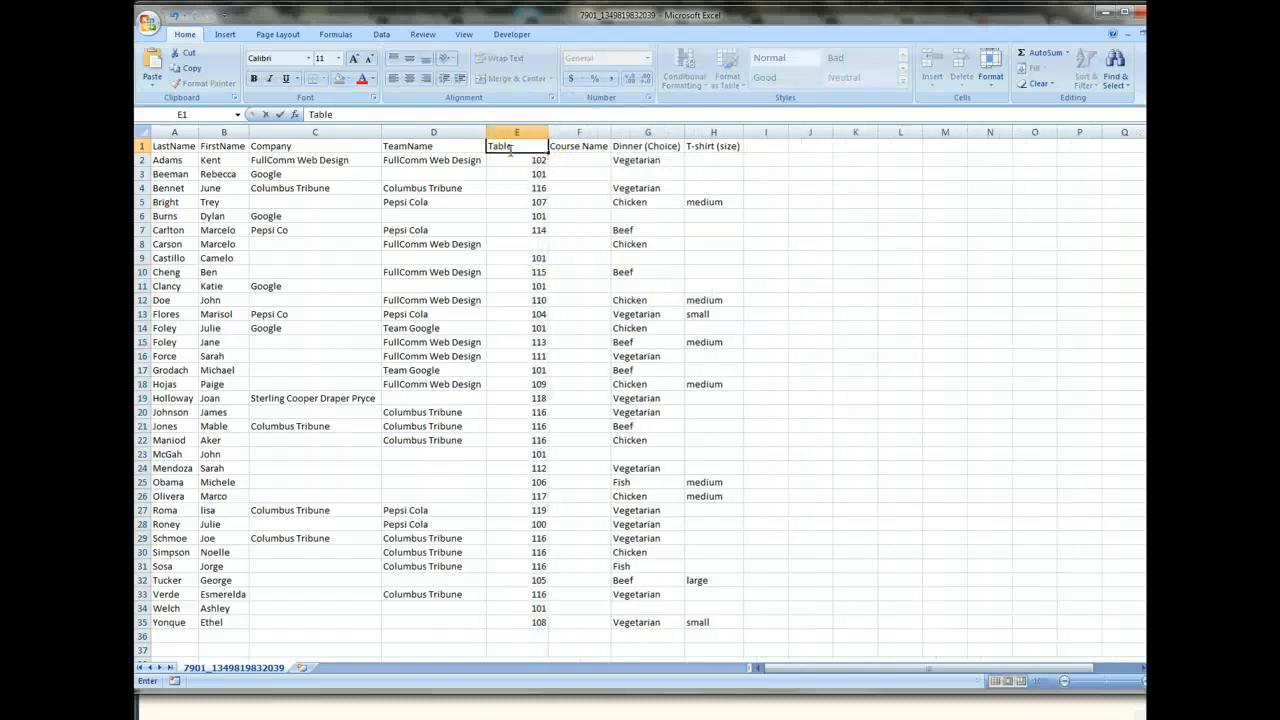
pyautogui.press('Return')
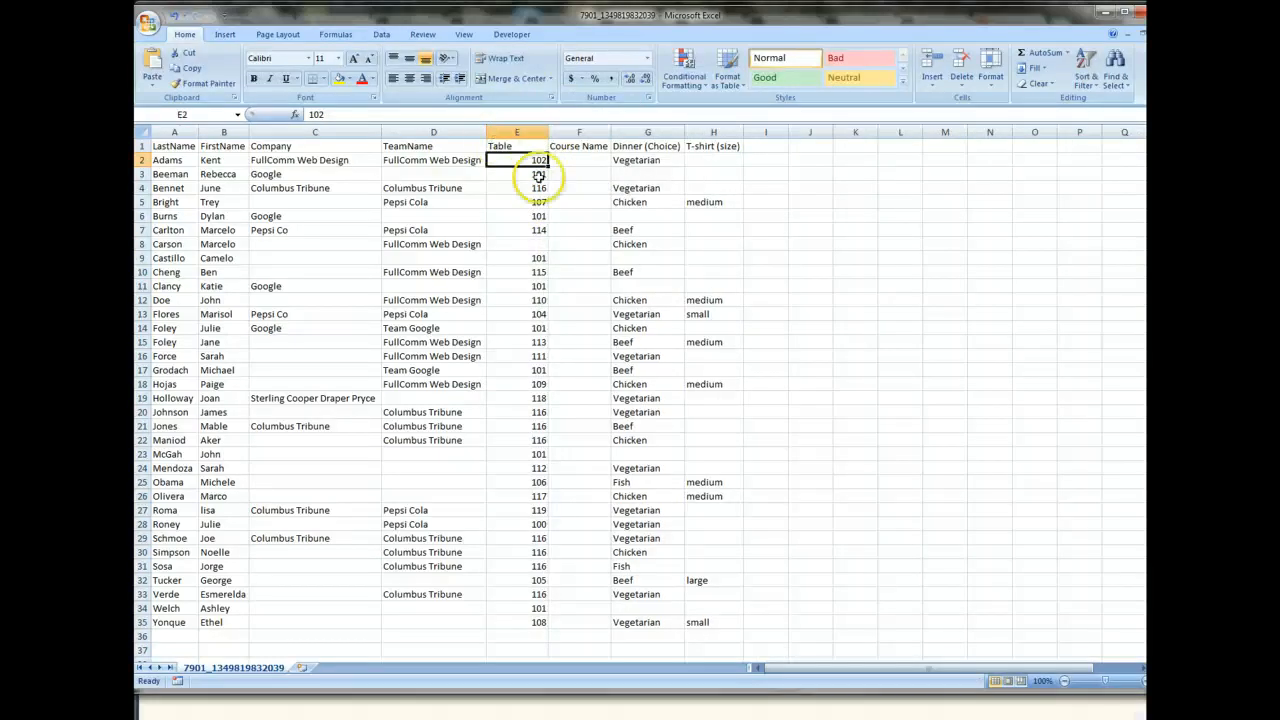
pyautogui.click(586, 217)
pyautogui.click(533, 162)
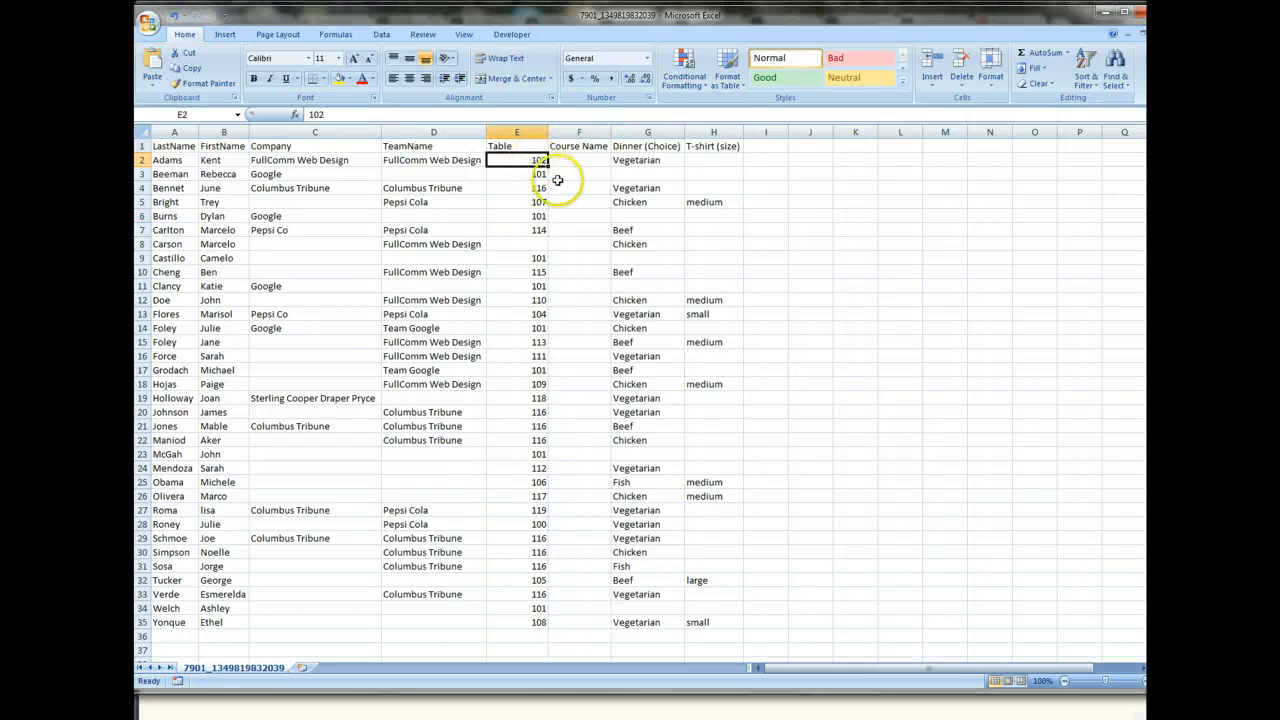
pyautogui.moveTo(548, 131); pyautogui.dragTo(530, 131)
pyautogui.click(570, 162)
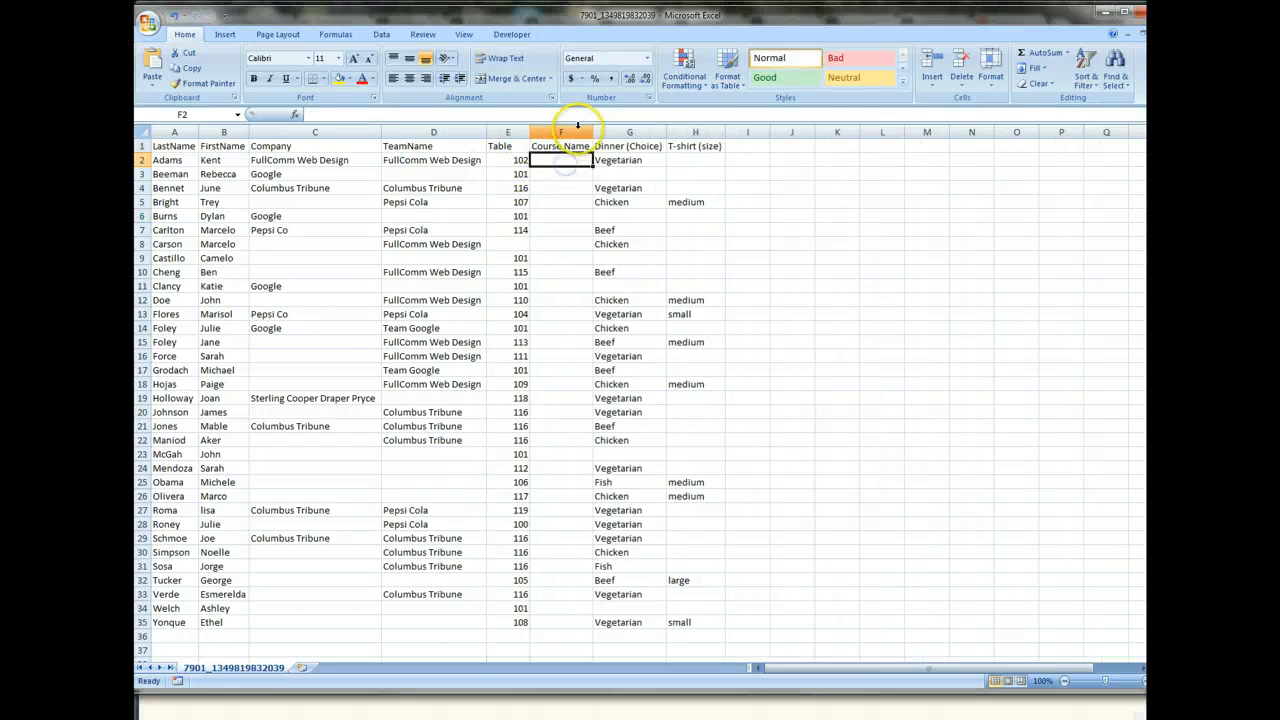
# Delete the empty Course Name column and slightly widen the Dinner (Choice) column.
pyautogui.click(577, 131)
pyautogui.rightClick(568, 135)
pyautogui.click(599, 207)
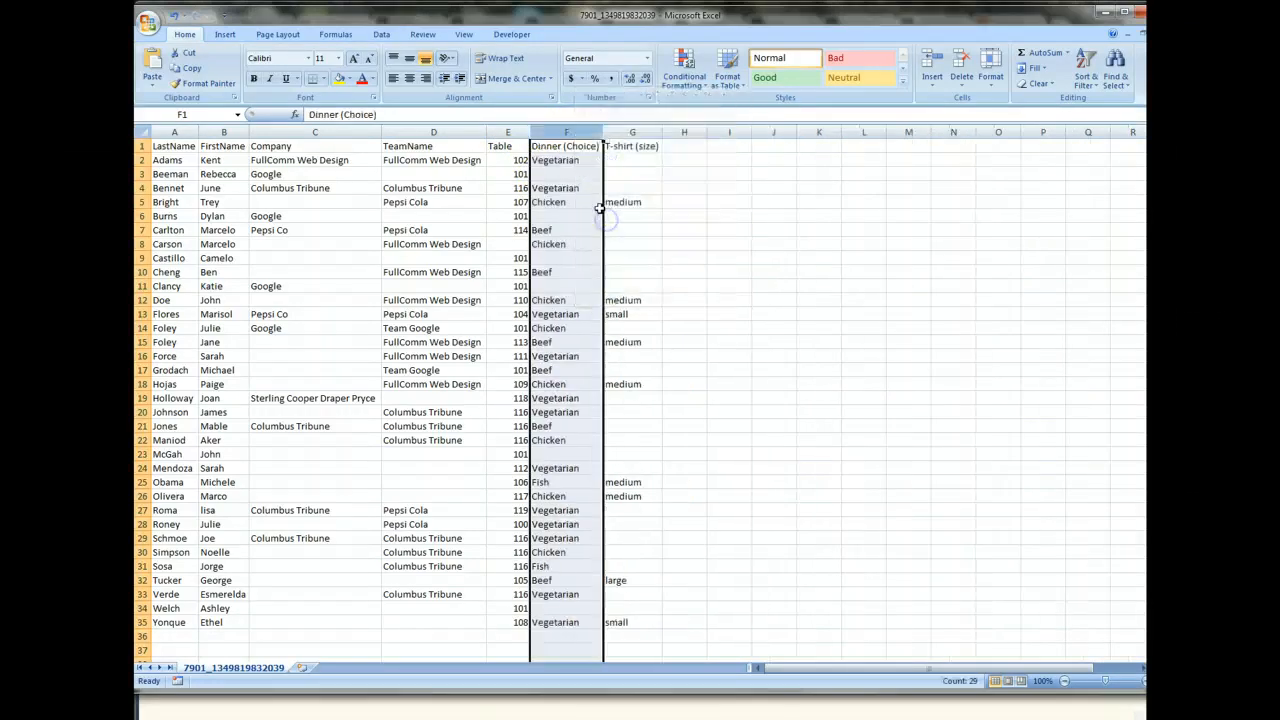
pyautogui.click(599, 207)
pyautogui.moveTo(602, 131); pyautogui.dragTo(615, 131)
pyautogui.click(597, 228)
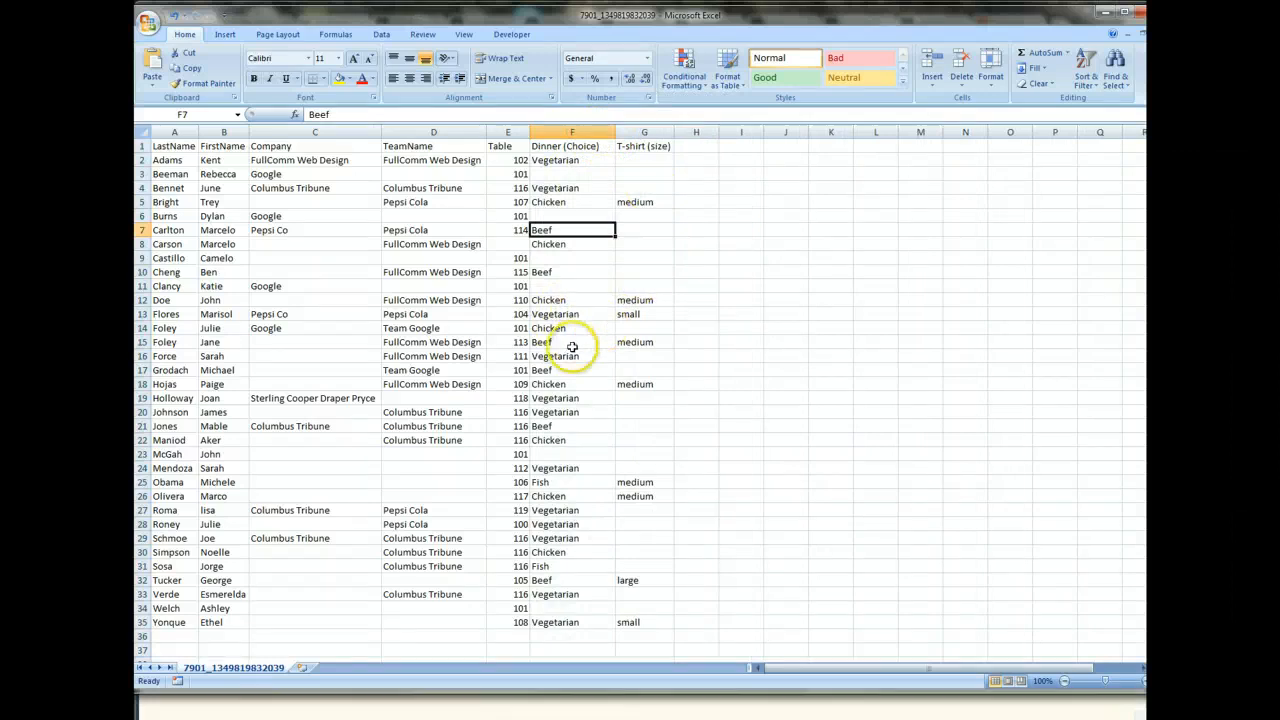
# Slightly narrow the Company column and look over the guest rows.
pyautogui.scroll(-1, 536, 482)
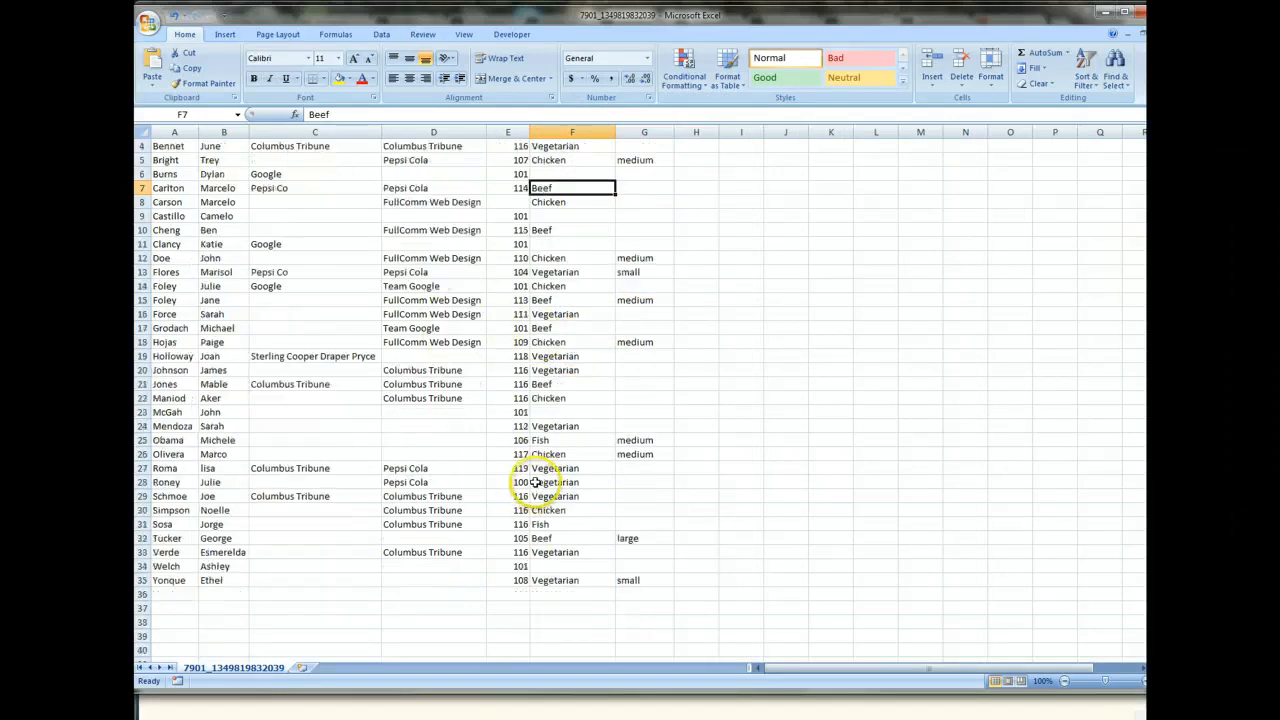
pyautogui.scroll(1, 536, 482)
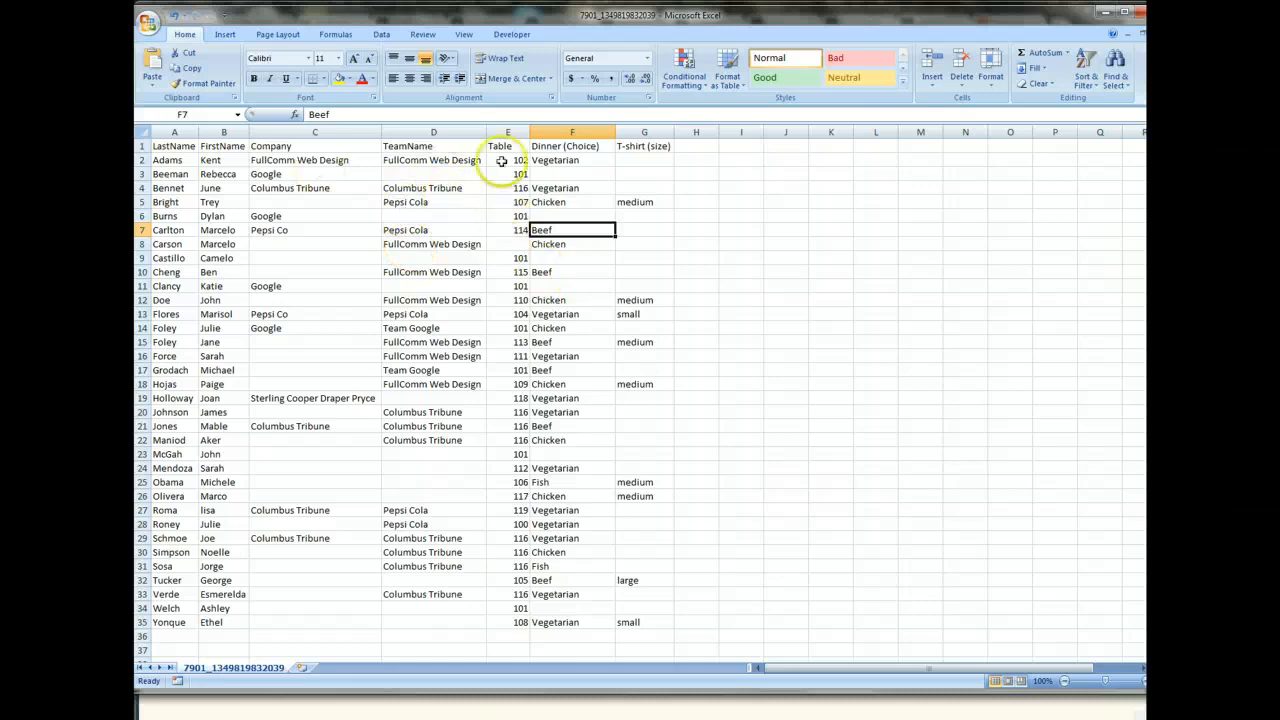
pyautogui.moveTo(381, 132); pyautogui.dragTo(367, 132)
pyautogui.click(356, 215)
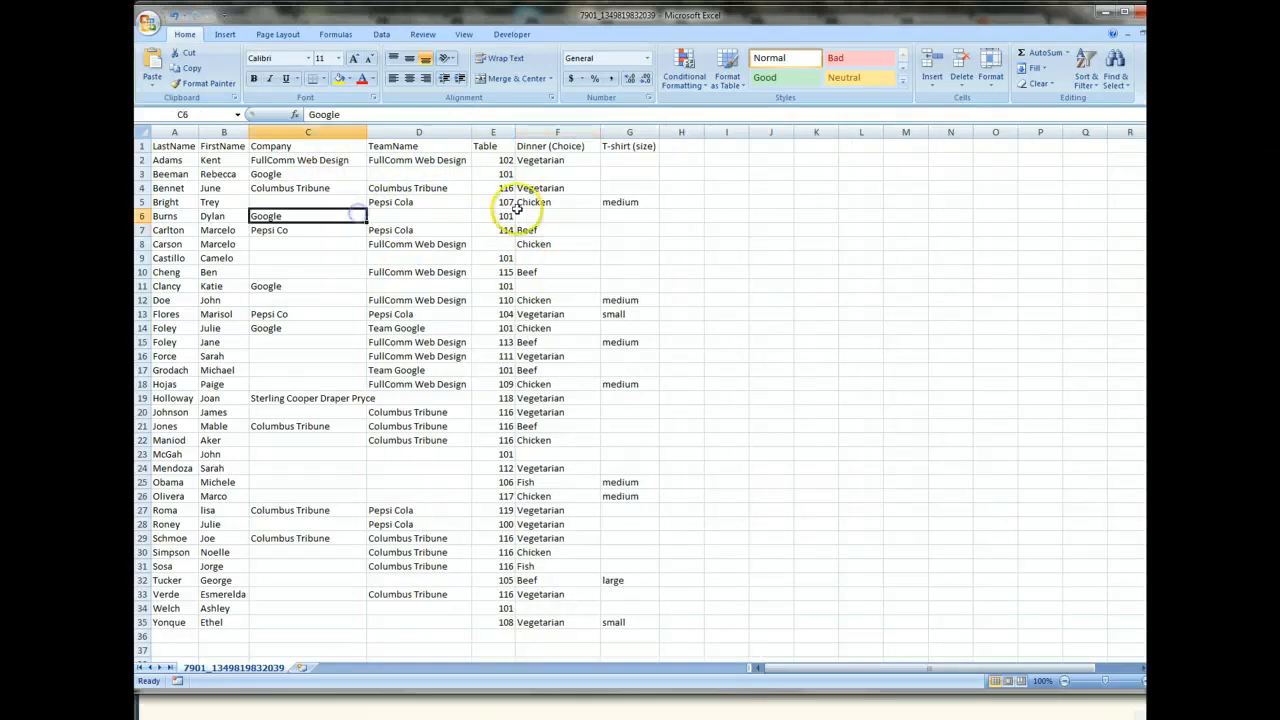
pyautogui.scroll(-3, 534, 211)
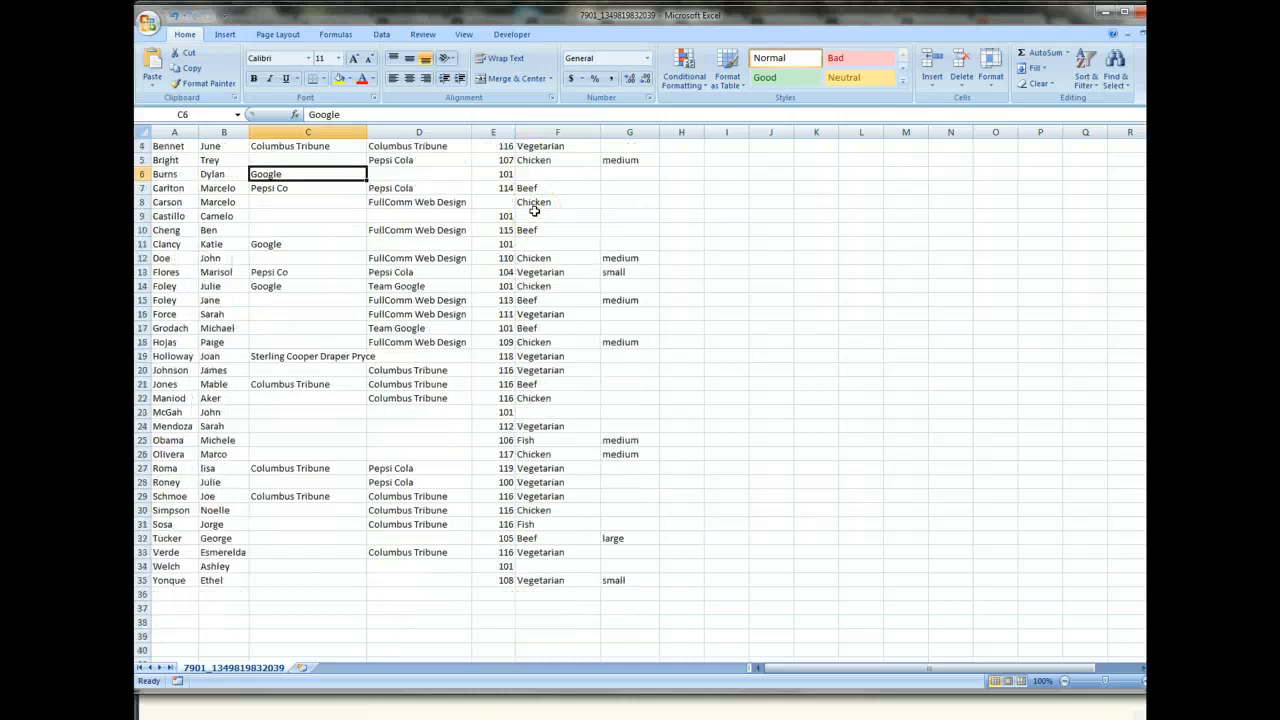
pyautogui.scroll(3, 534, 211)
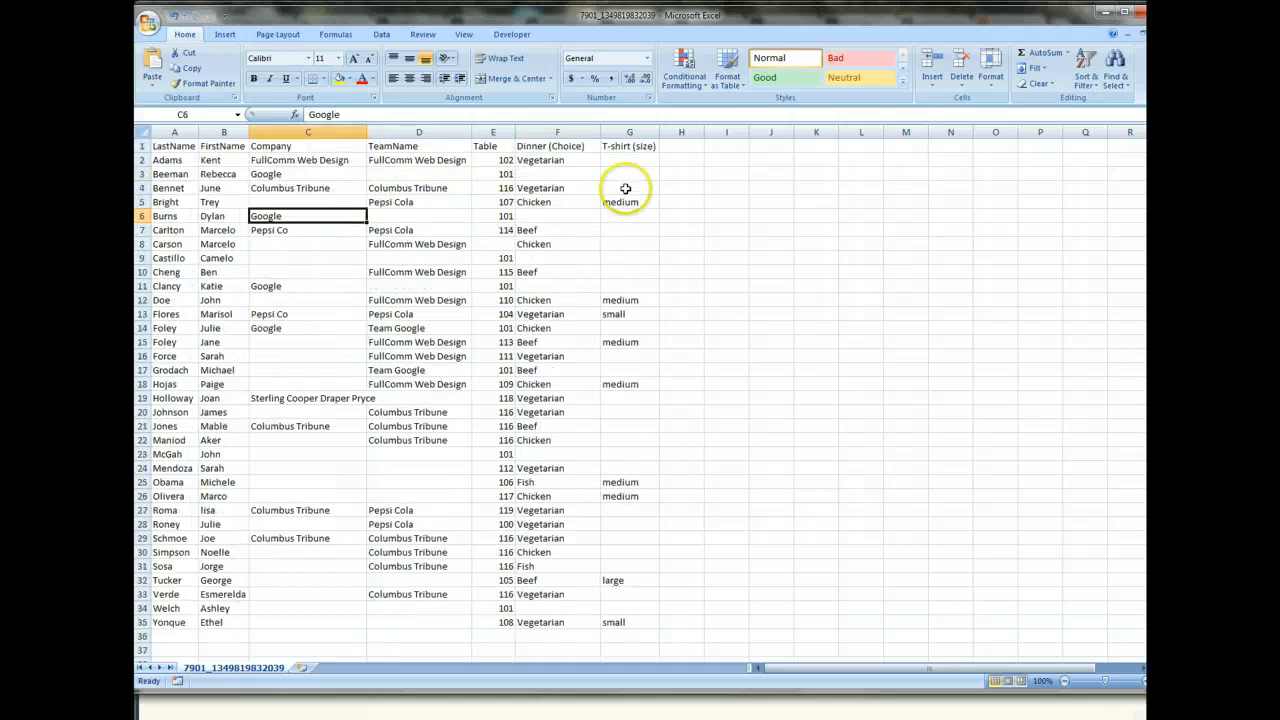
# Enter the headers First Name, Last Name, Email and Phone in cells H1 to K1.
pyautogui.click(694, 147)
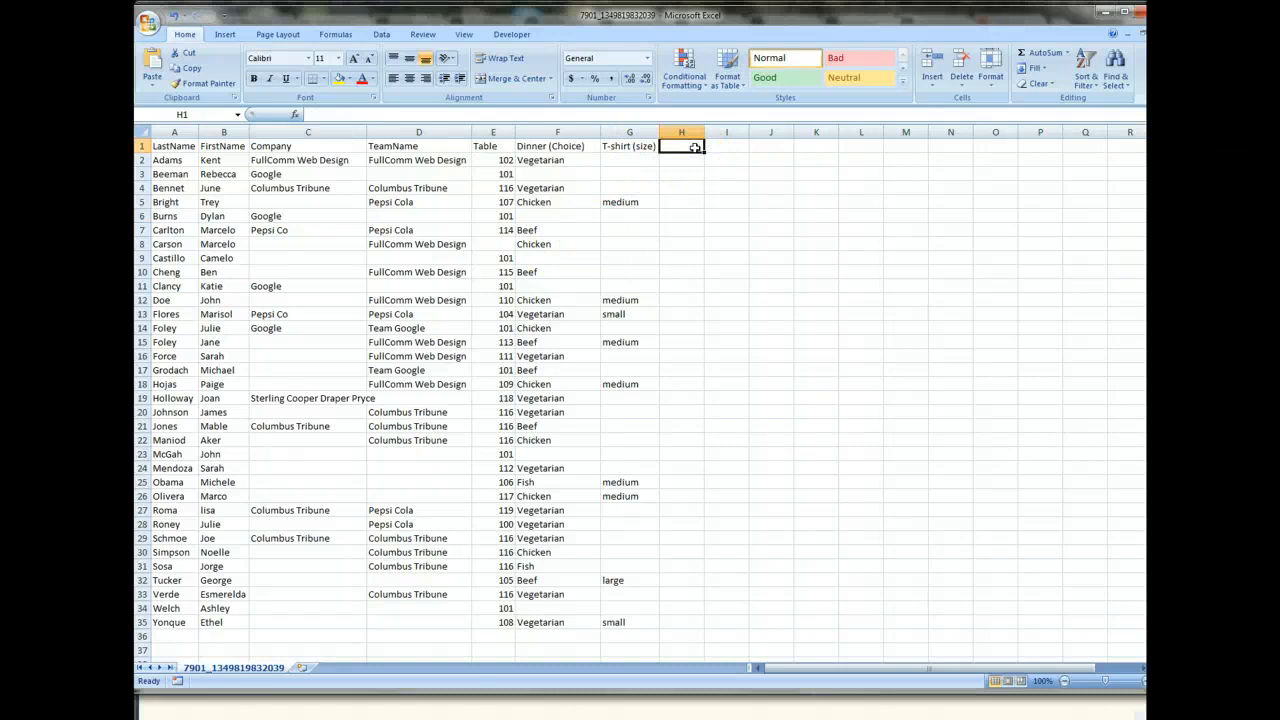
pyautogui.write('First Nam')
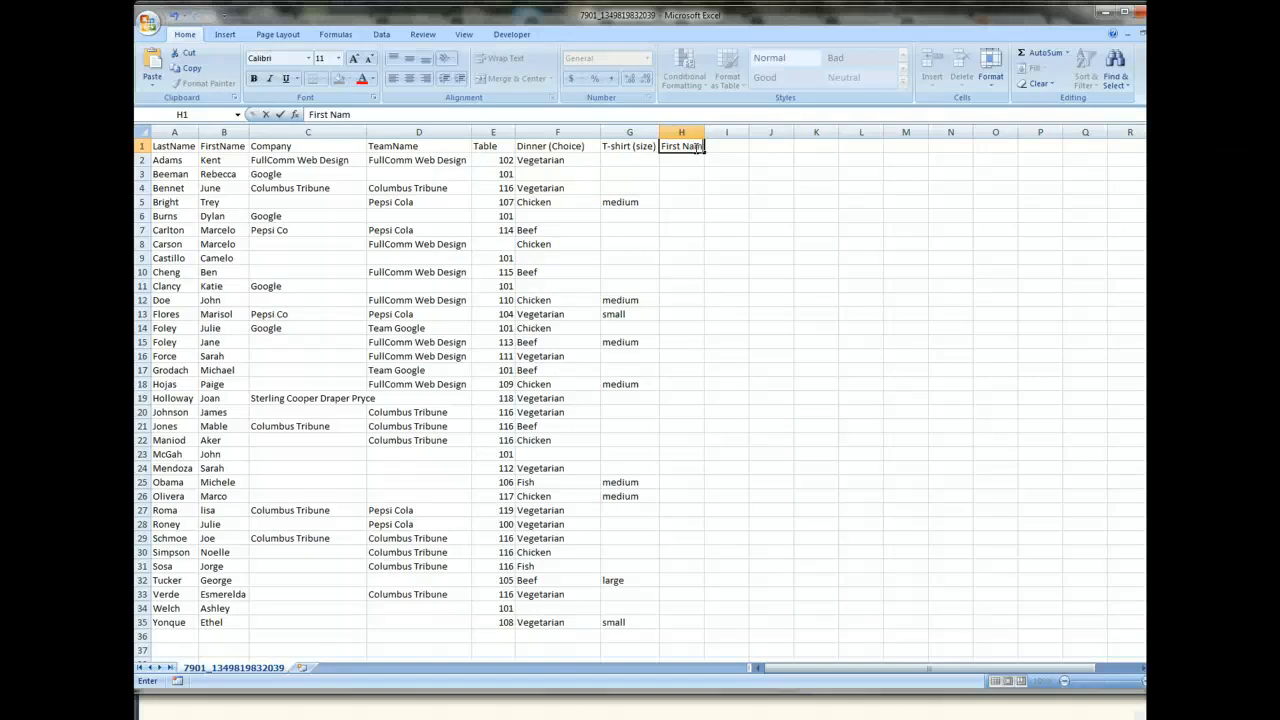
pyautogui.write('e')
pyautogui.press('Tab')
pyautogui.write('Lae')
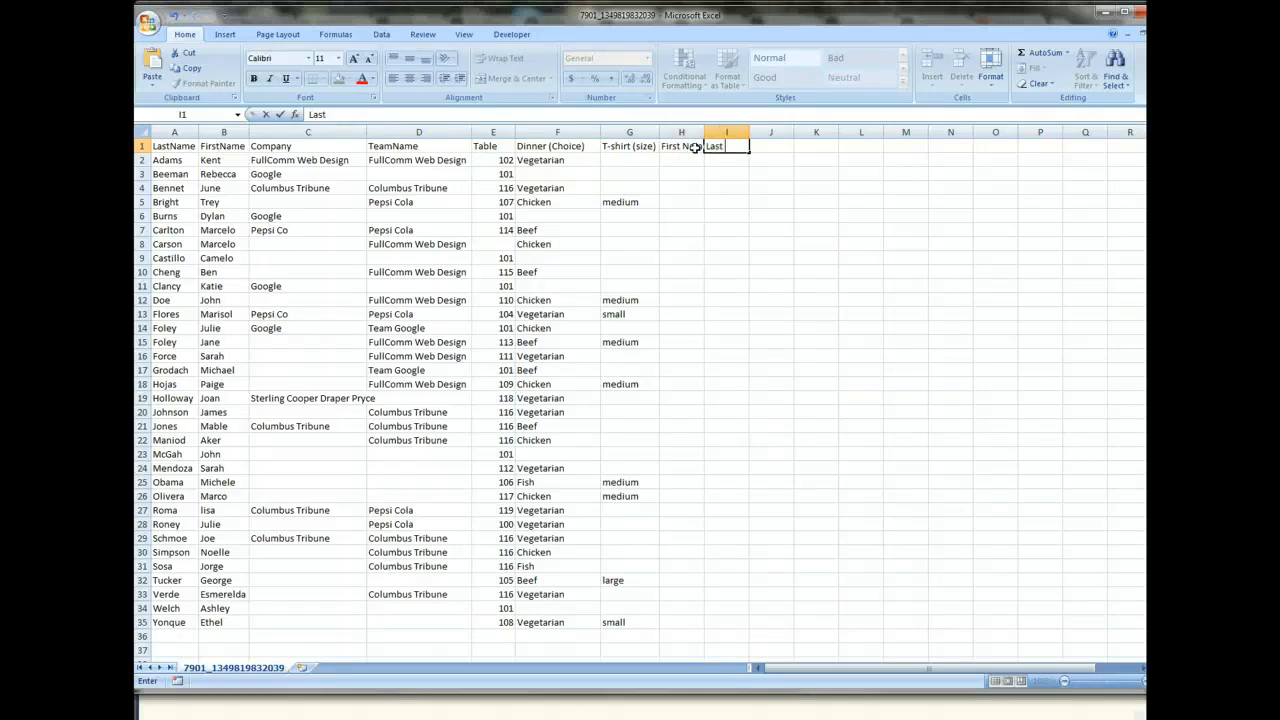
pyautogui.write('t Name')
pyautogui.press('Tab')
pyautogui.write('Email')
pyautogui.press('Tab')
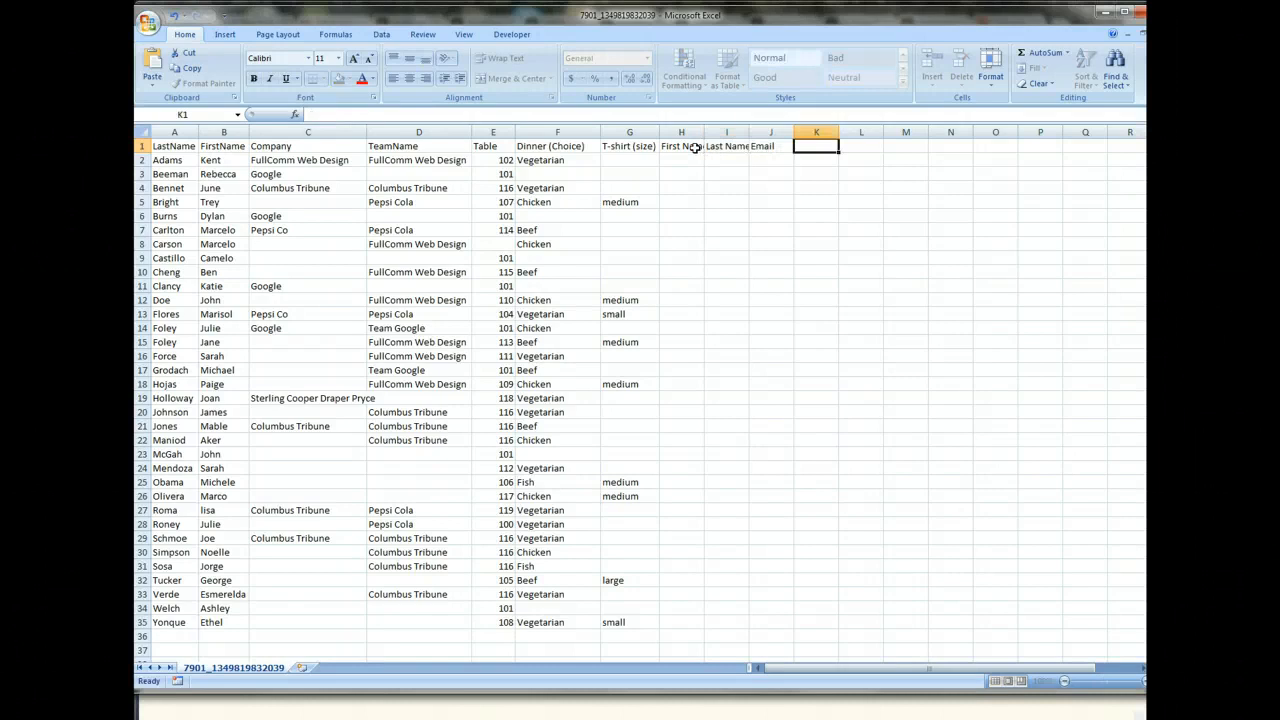
pyautogui.write('Phone')
pyautogui.press('Tab')
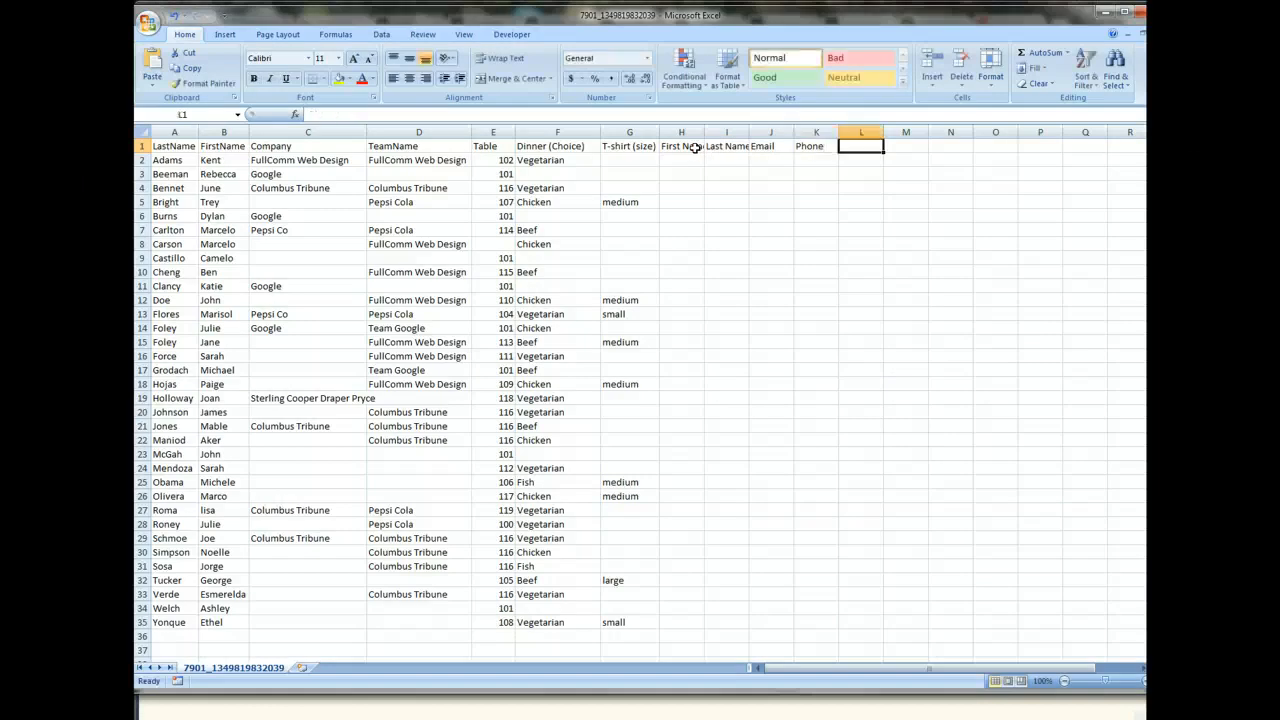
# Enter the header Custom in cells L1, M1 and N1, and Notes in O1.
pyautogui.write('Custom')
pyautogui.press('Tab')
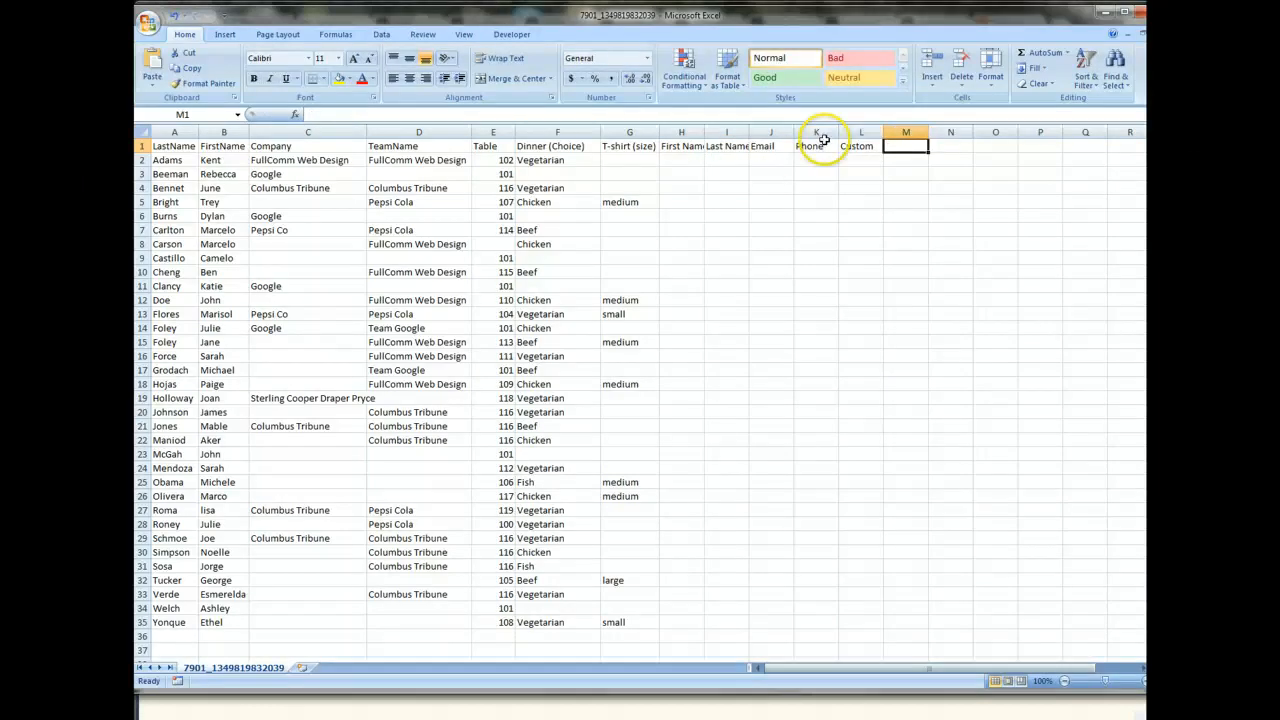
pyautogui.write('Custom')
pyautogui.press('Tab')
pyautogui.write('Cust')
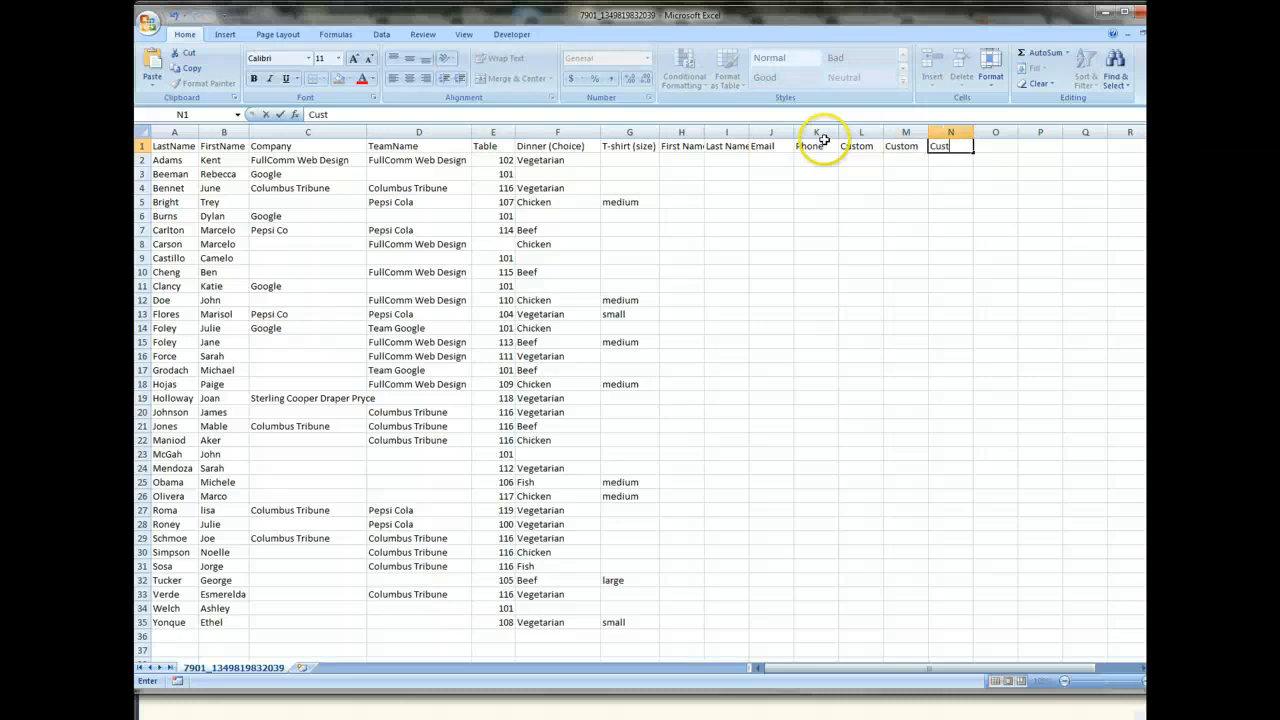
pyautogui.press('Tab')
pyautogui.write('Notes')
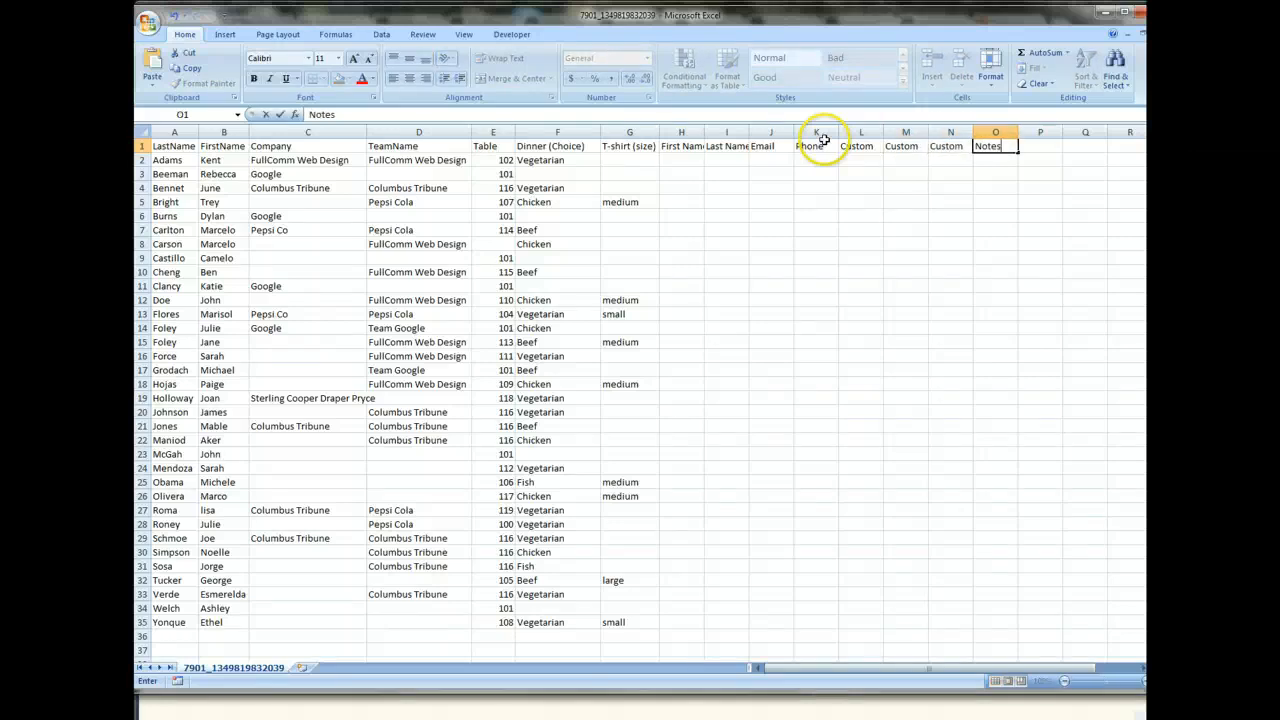
pyautogui.press('Tab')
pyautogui.click(860, 188)
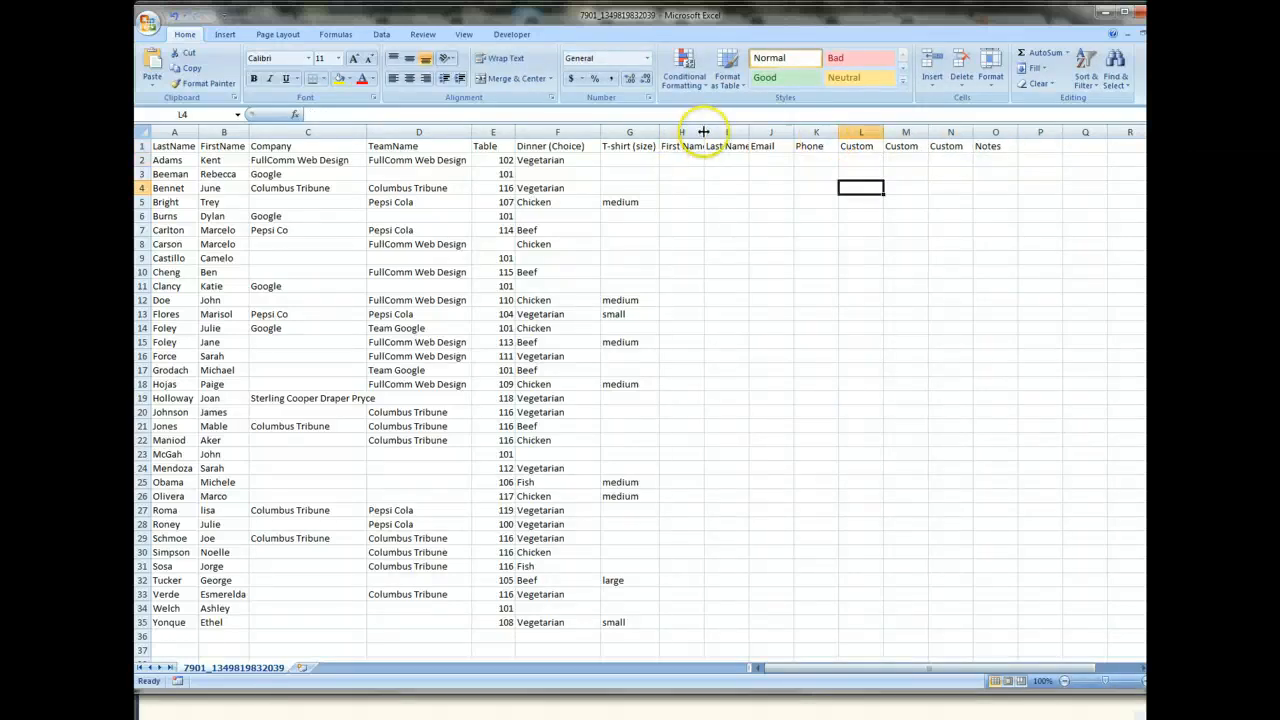
# Widen the First Name column and apply the Good cell style to the headers in H1:O1.
pyautogui.moveTo(703, 129); pyautogui.dragTo(984, 146)
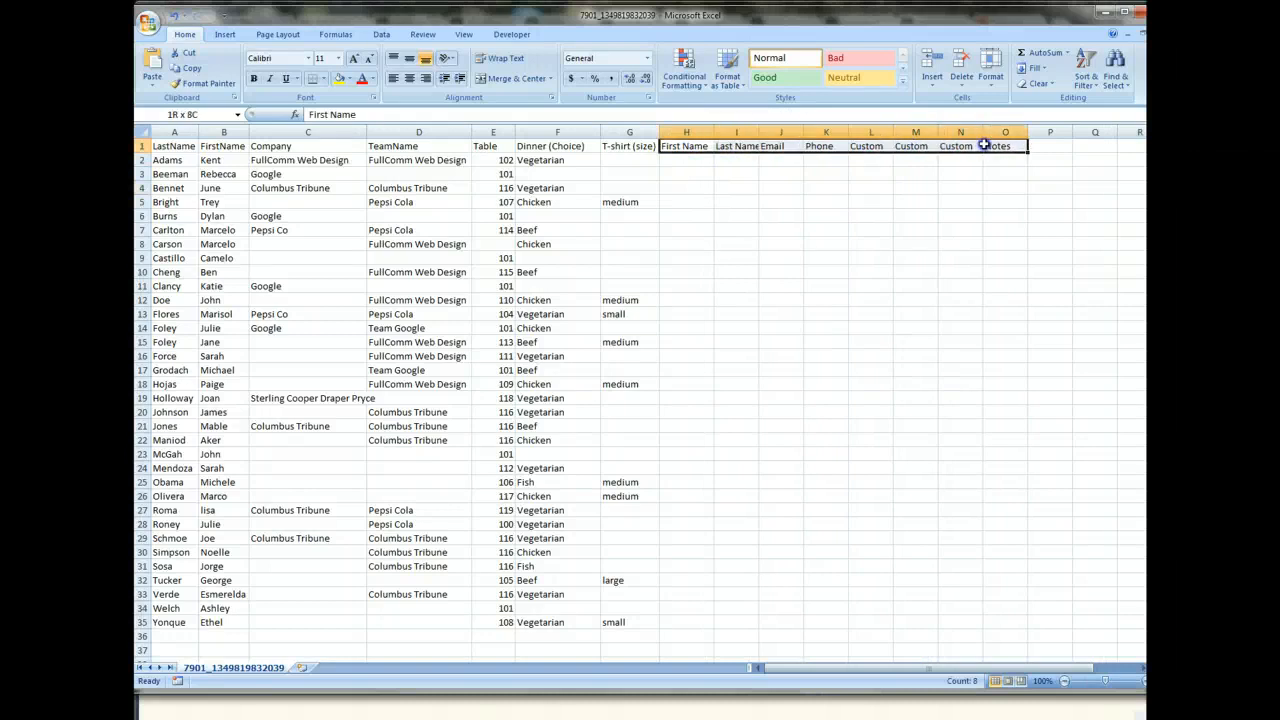
pyautogui.click(785, 79)
pyautogui.click(823, 187)
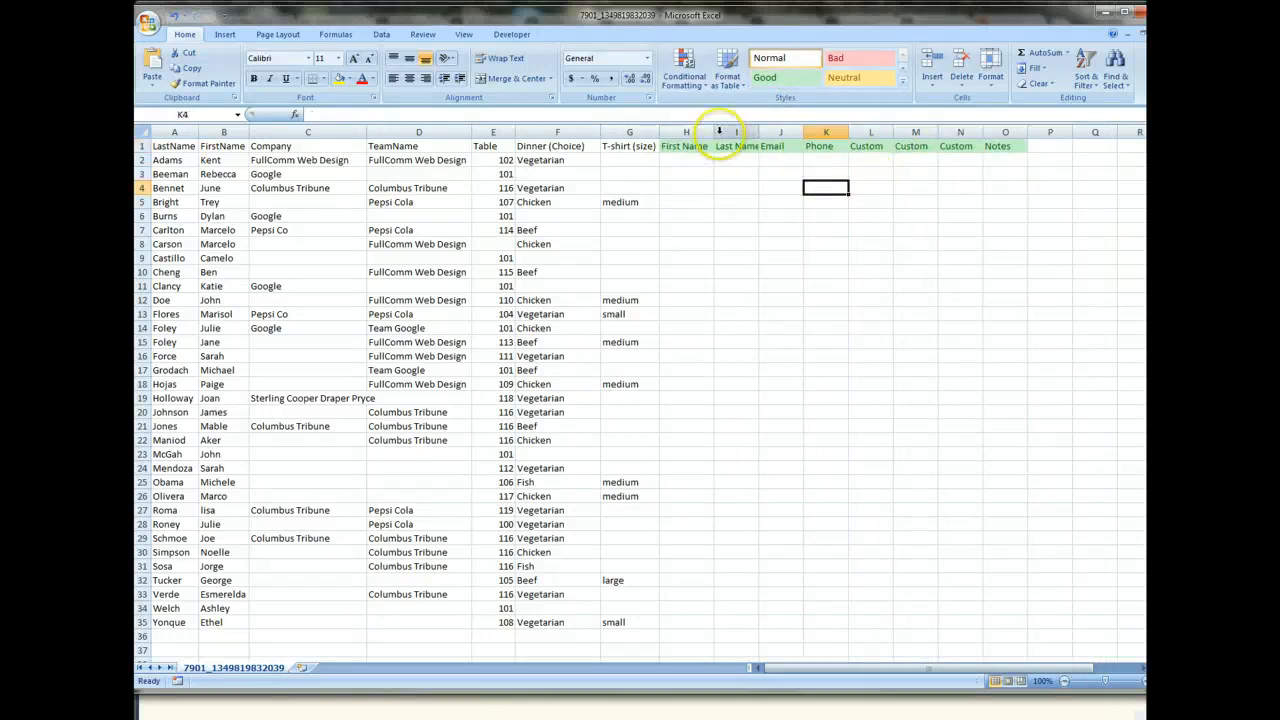
# Widen the Last Name and first Custom columns, and rename the first Custom header as Custom 1.
pyautogui.moveTo(757, 129); pyautogui.dragTo(778, 129)
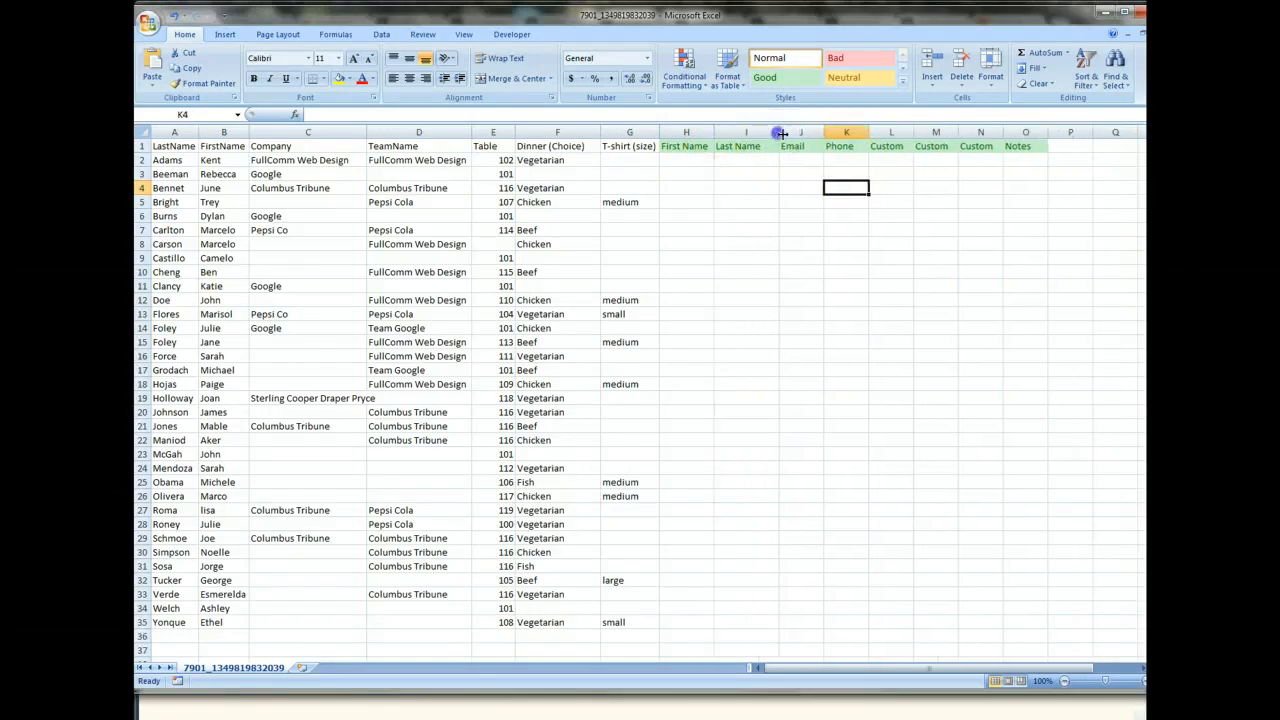
pyautogui.moveTo(911, 136); pyautogui.dragTo(918, 134)
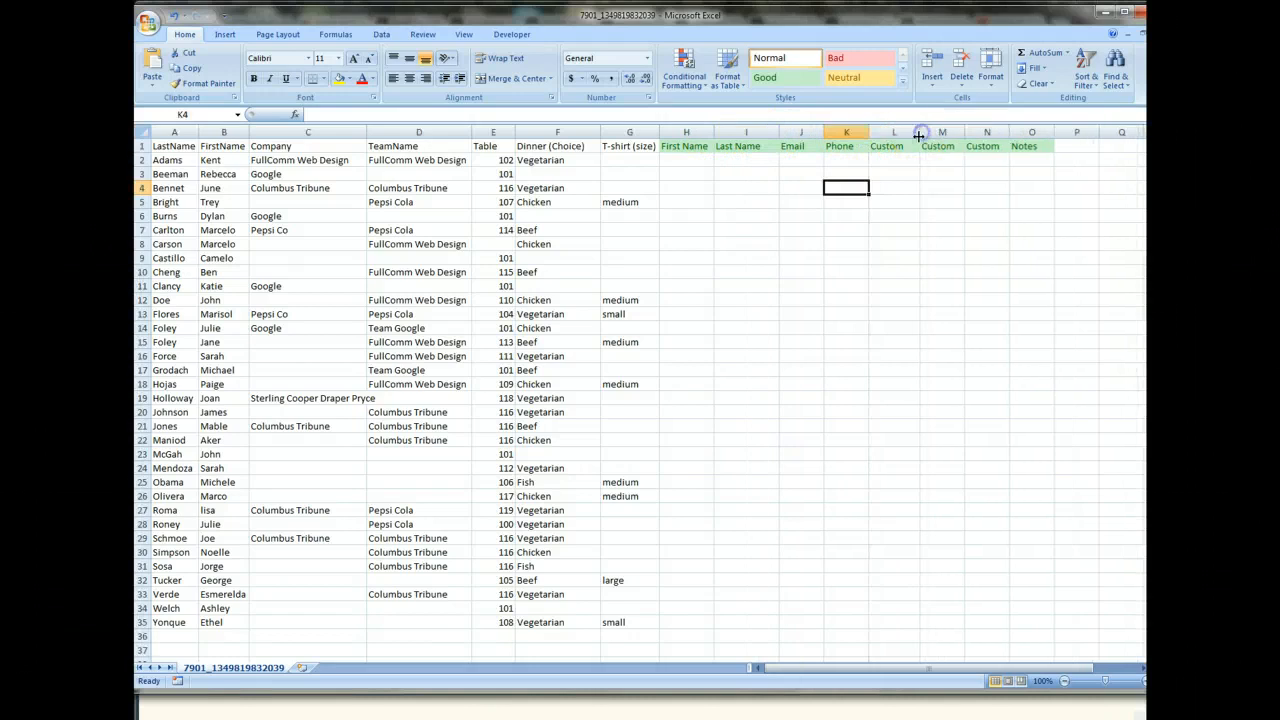
pyautogui.doubleClick(908, 148)
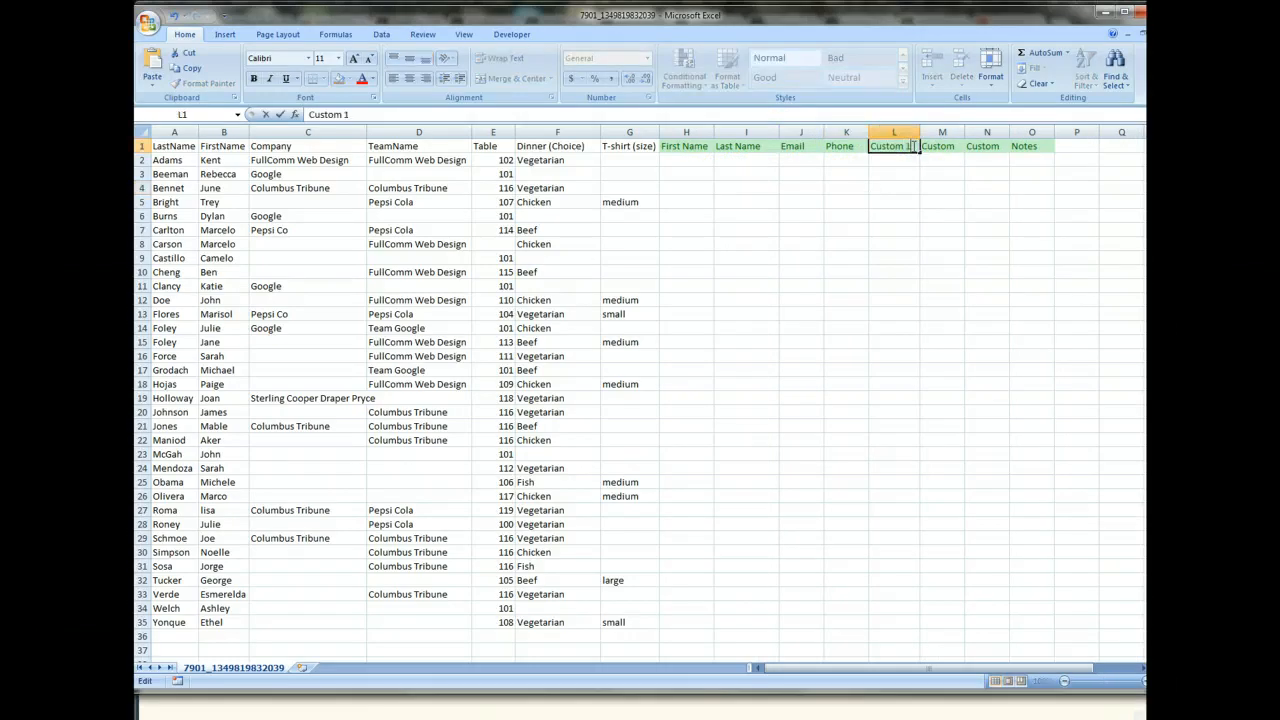
pyautogui.press('Return')
pyautogui.click(937, 147)
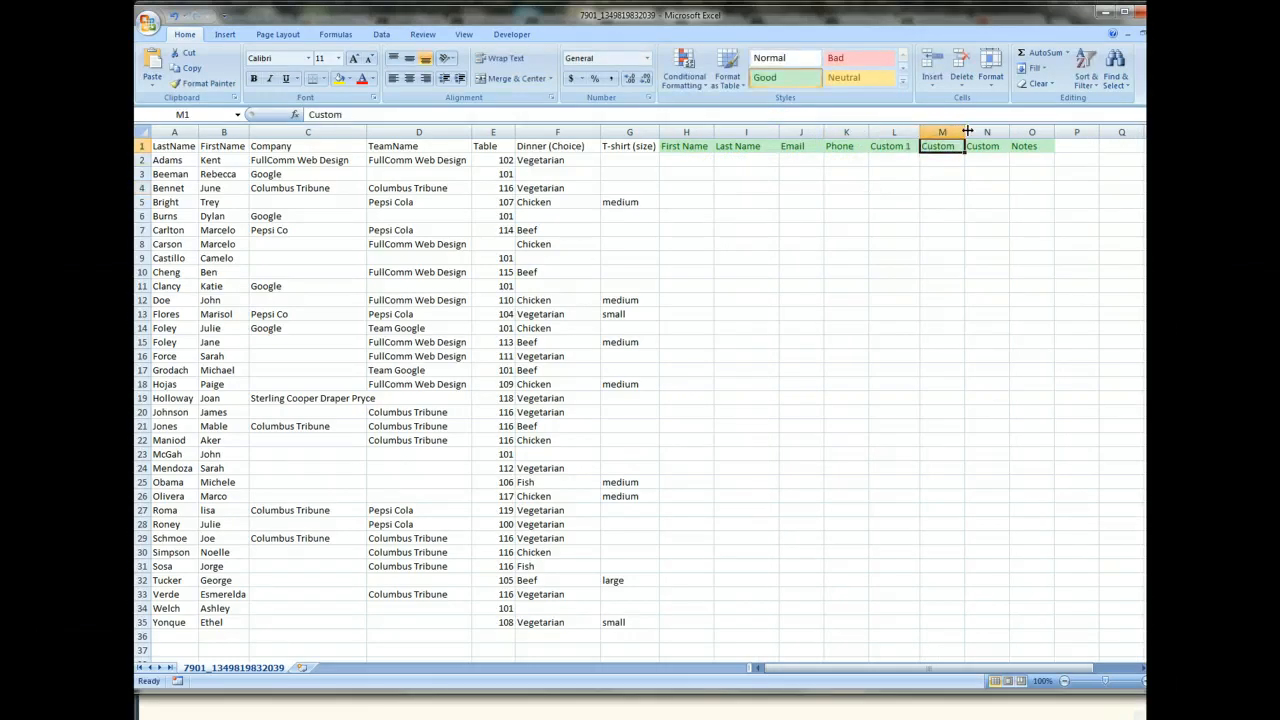
# Widen the two remaining Custom columns and reset the headers in H1:O1 to the Normal cell style.
pyautogui.moveTo(967, 131); pyautogui.dragTo(717, 134)
pyautogui.click(1030, 145)
pyautogui.click(952, 234)
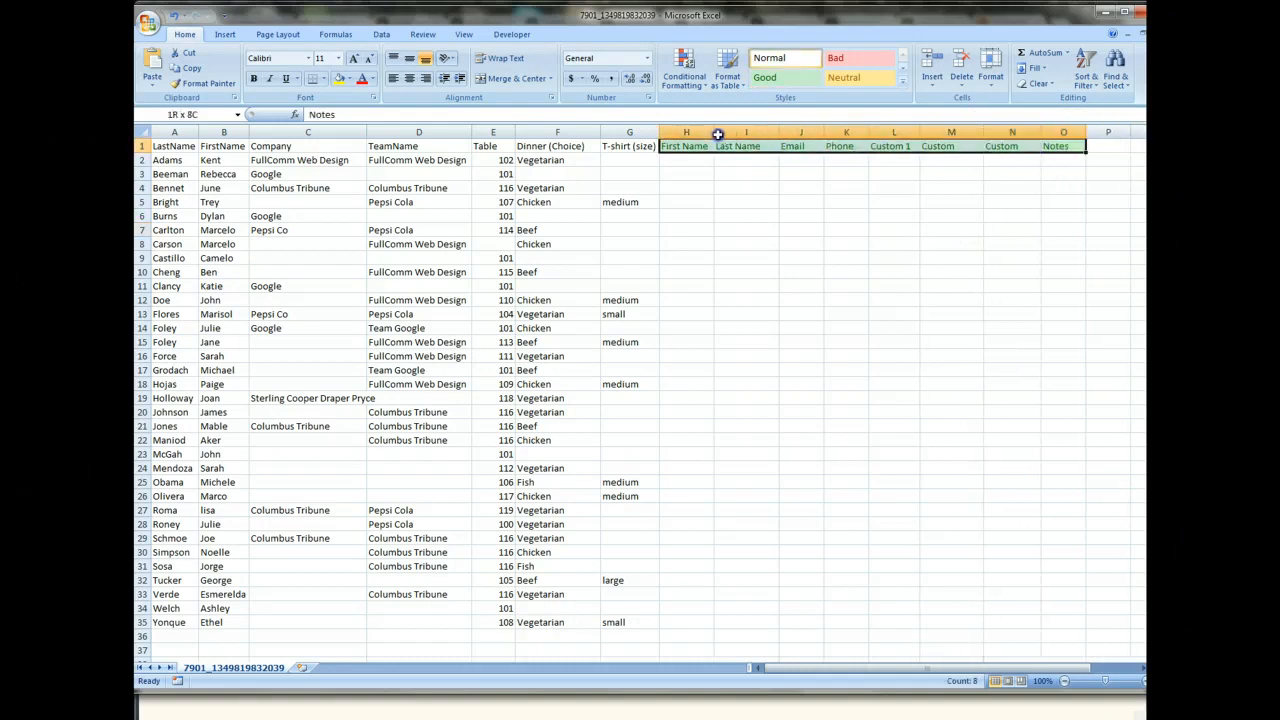
pyautogui.click(769, 57)
pyautogui.click(768, 172)
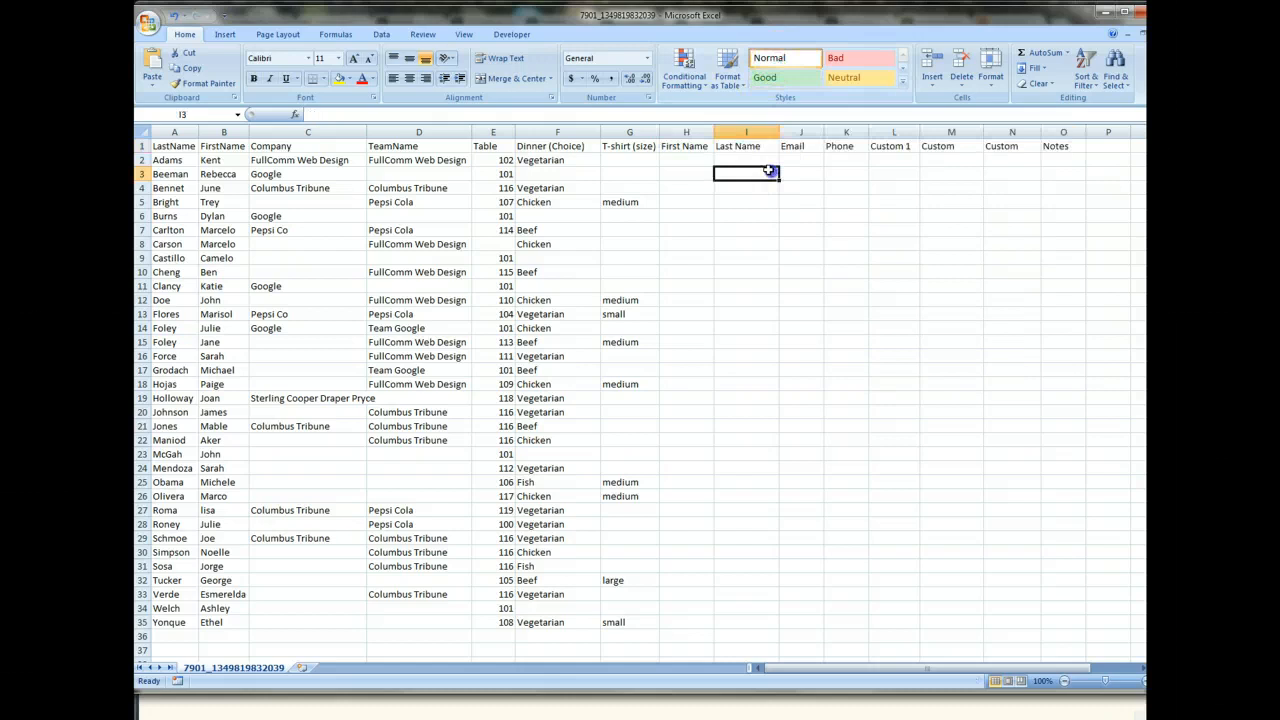
# Clear the sample headers from First Name through Notes in H1:O1.
pyautogui.moveTo(1060, 147); pyautogui.dragTo(717, 146)
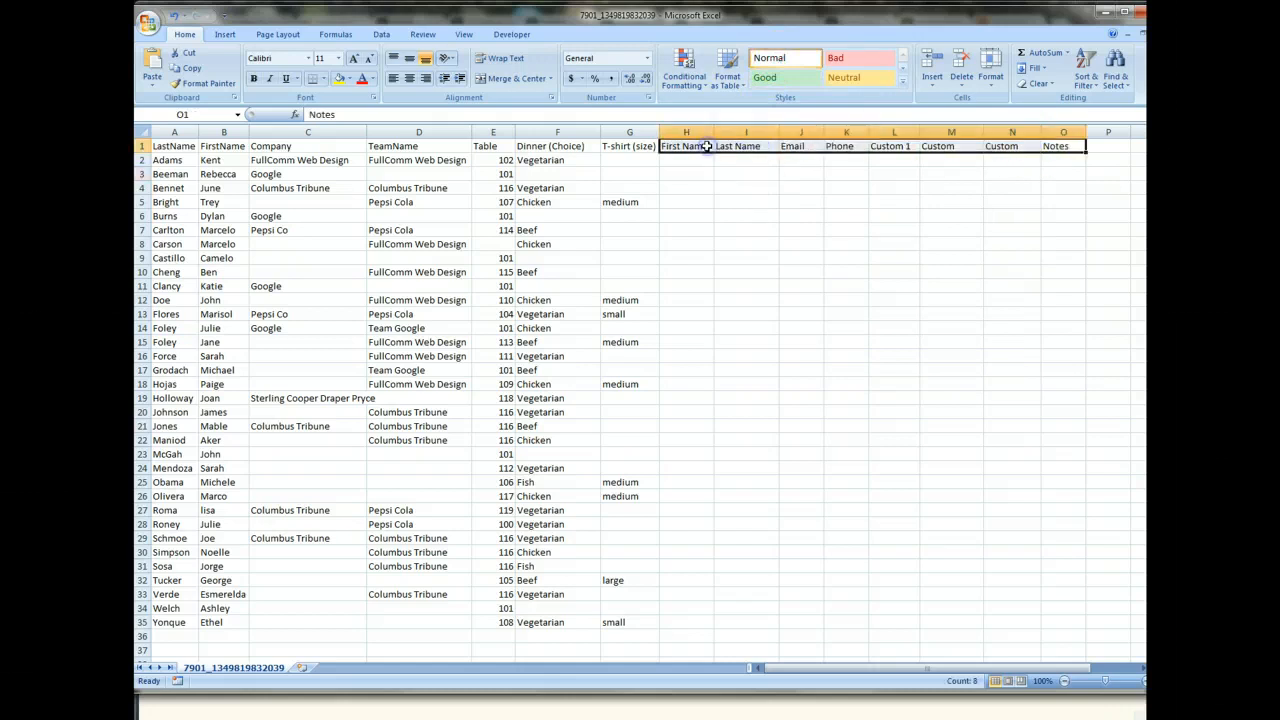
pyautogui.press('Delete')
pyautogui.click(706, 221)
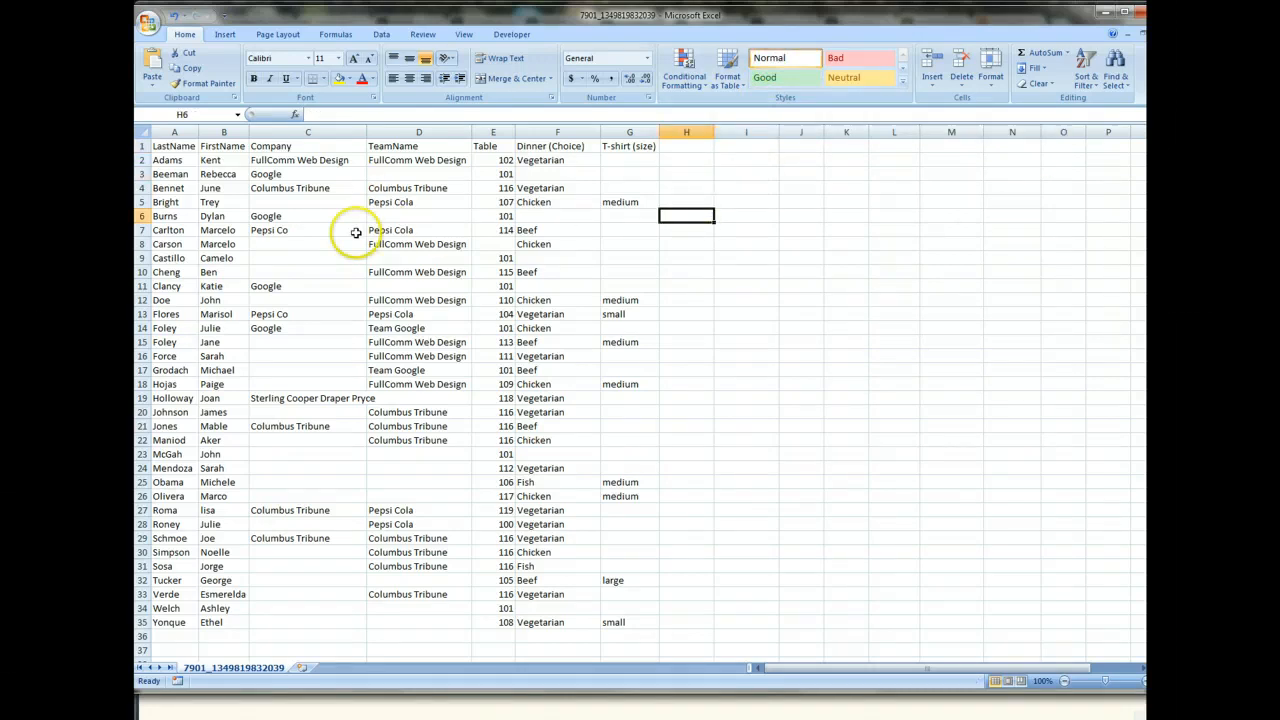
# Save a copy of the workbook to the Desktop in Excel 97-2003 format as "dojiggy trial test".
pyautogui.click(149, 44)
pyautogui.click(637, 213)
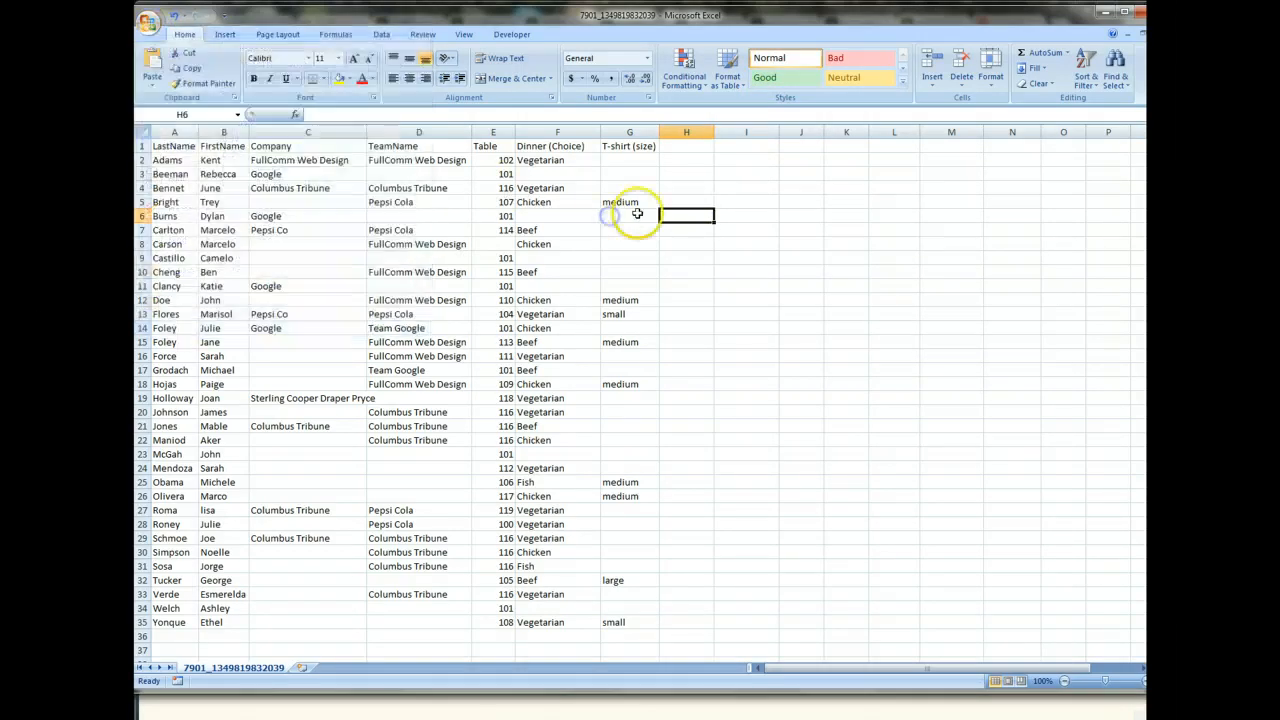
pyautogui.click(147, 22)
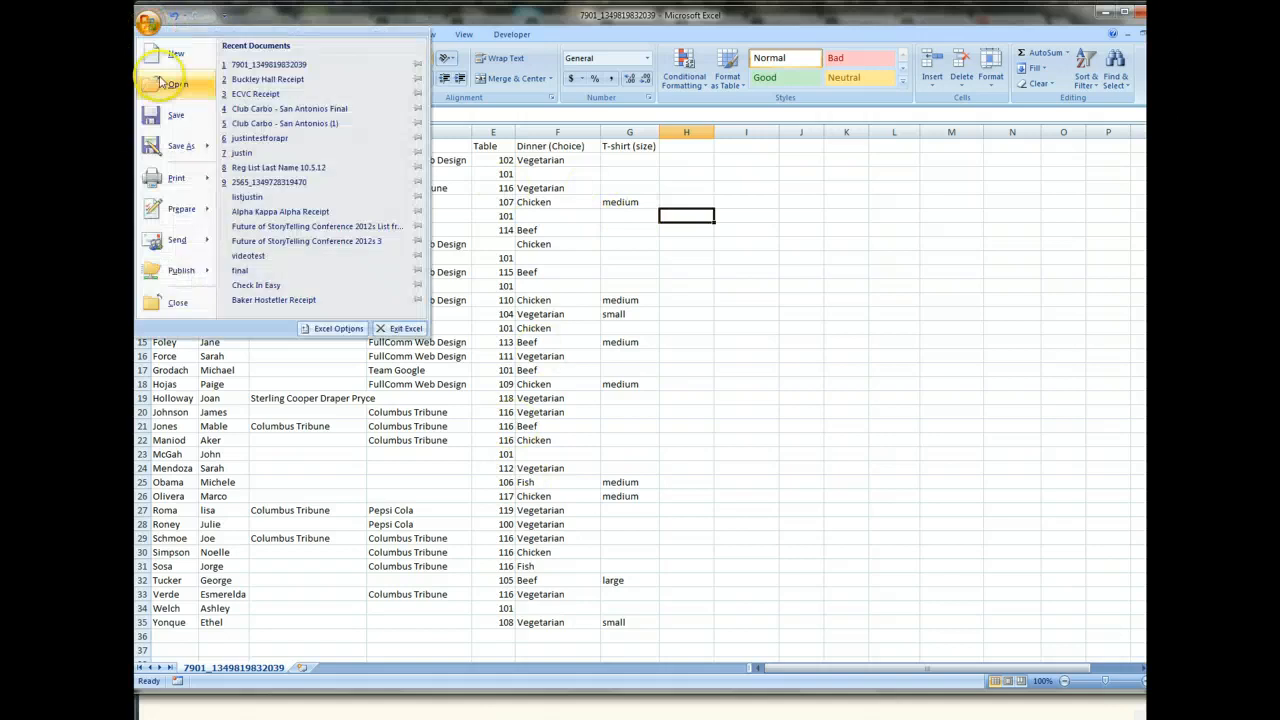
pyautogui.moveTo(178, 146)
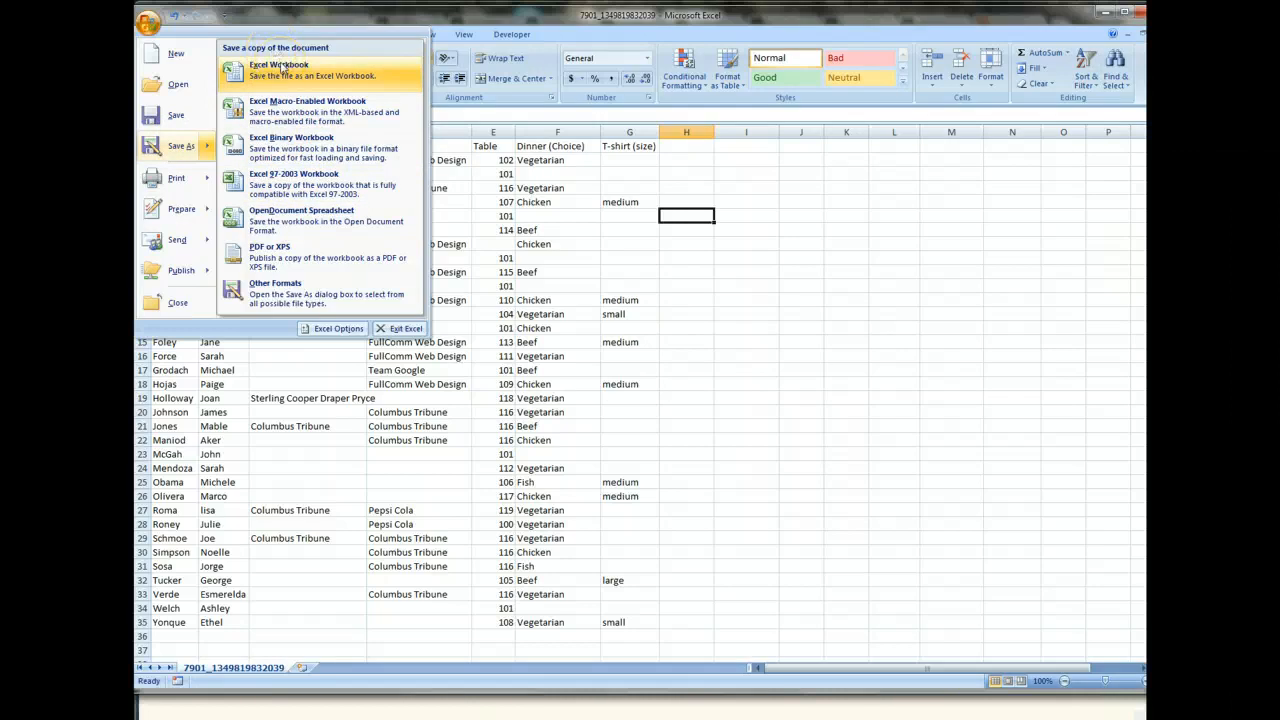
pyautogui.click(294, 179)
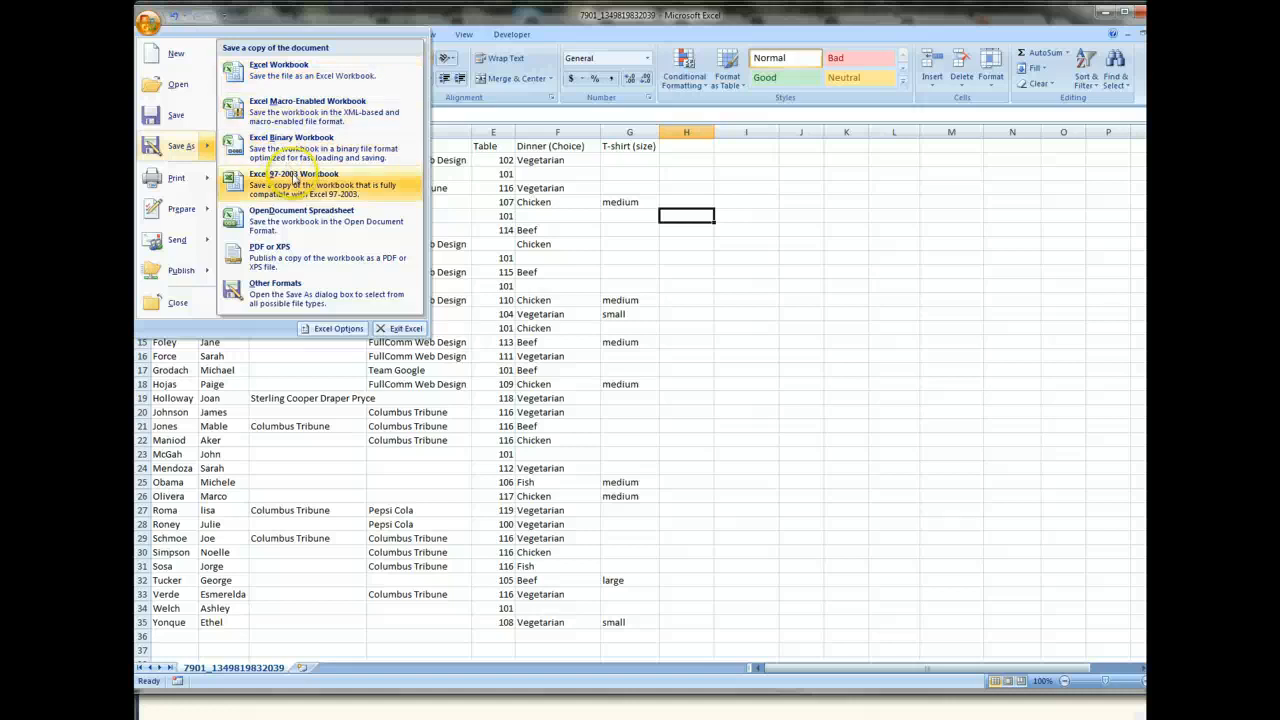
pyautogui.click(285, 183)
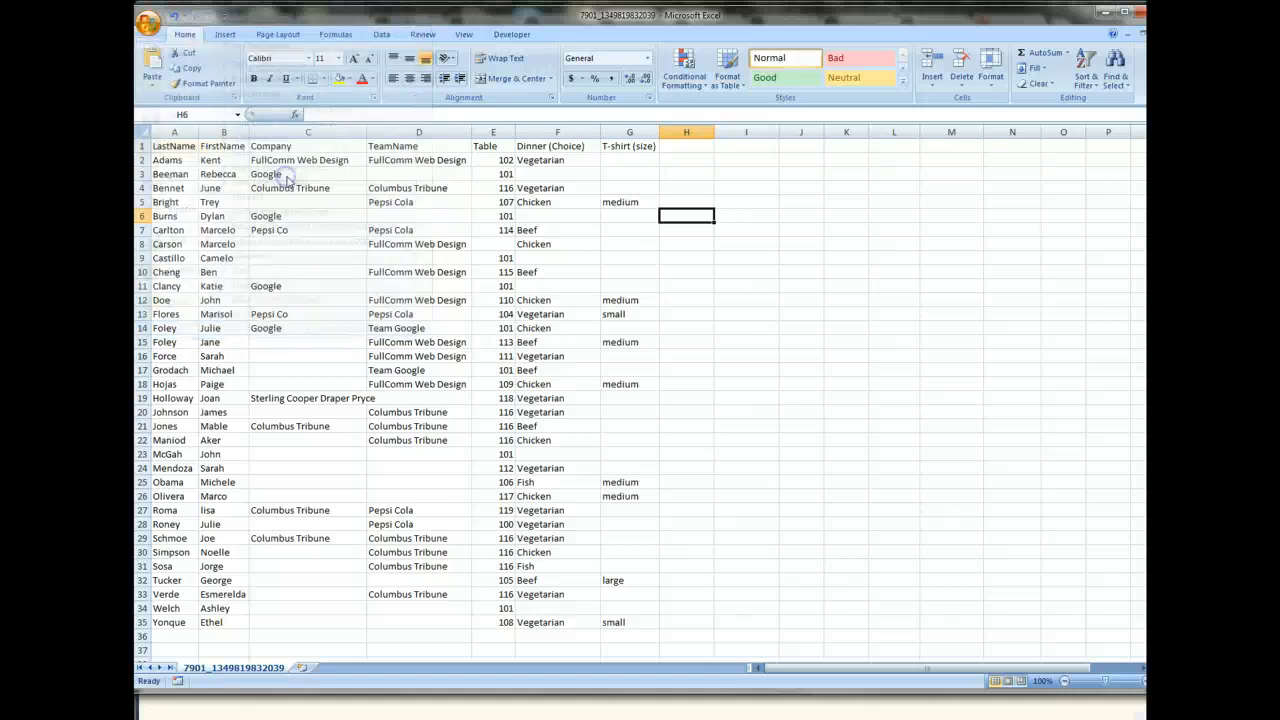
pyautogui.click(200, 133)
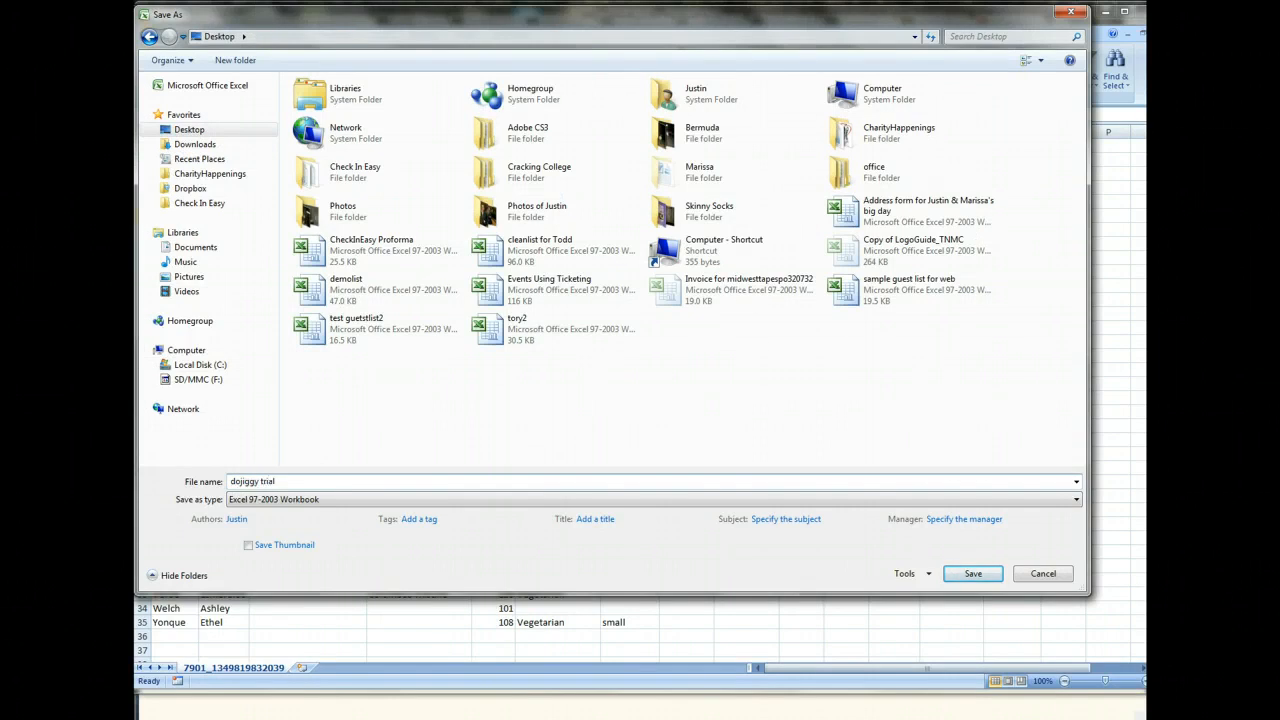
pyautogui.press('Return')
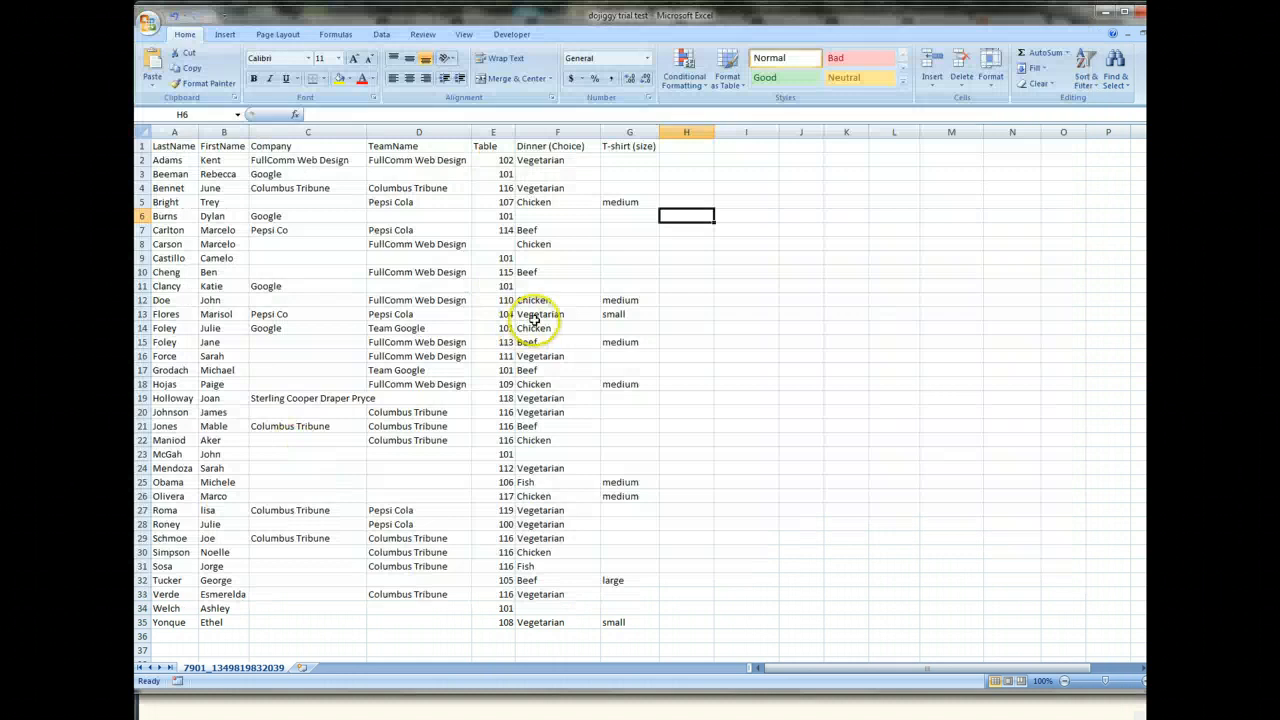
# Switch to Check In Easy in the browser, examine the guest allowances of the check-in packages, and return to the dashboard.
pyautogui.hotkey('alt', 'Tab')
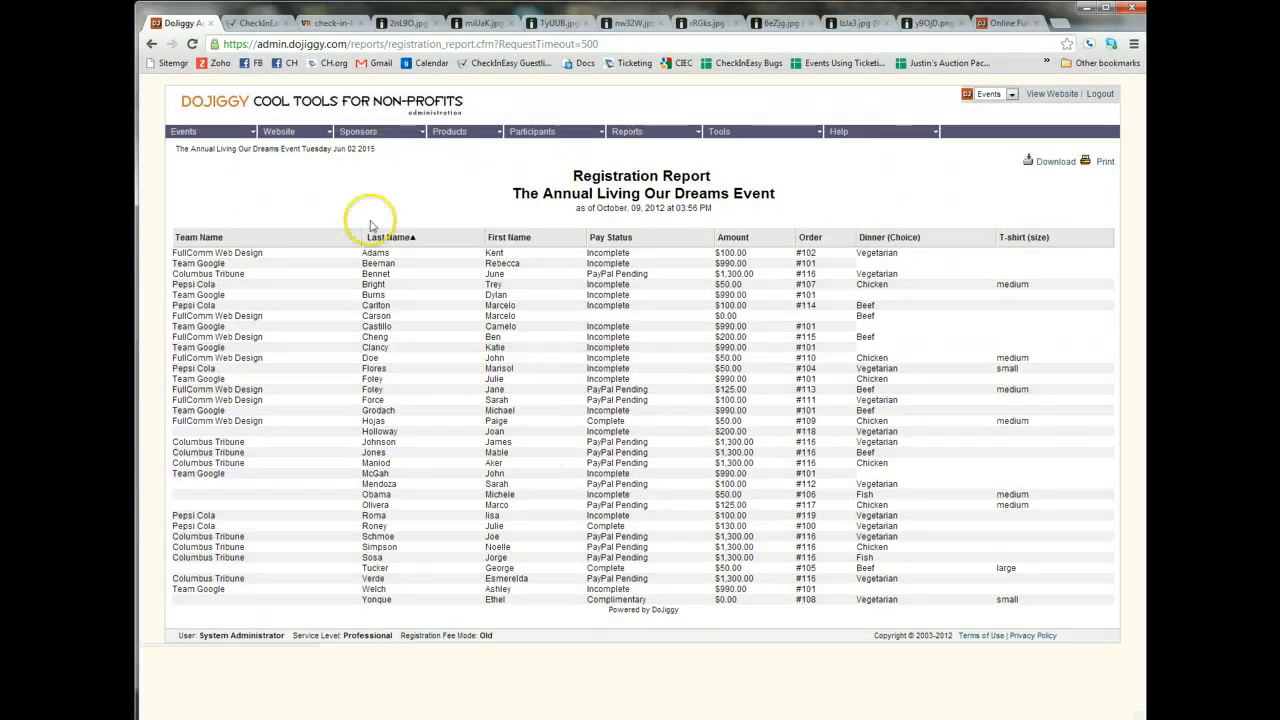
pyautogui.click(255, 24)
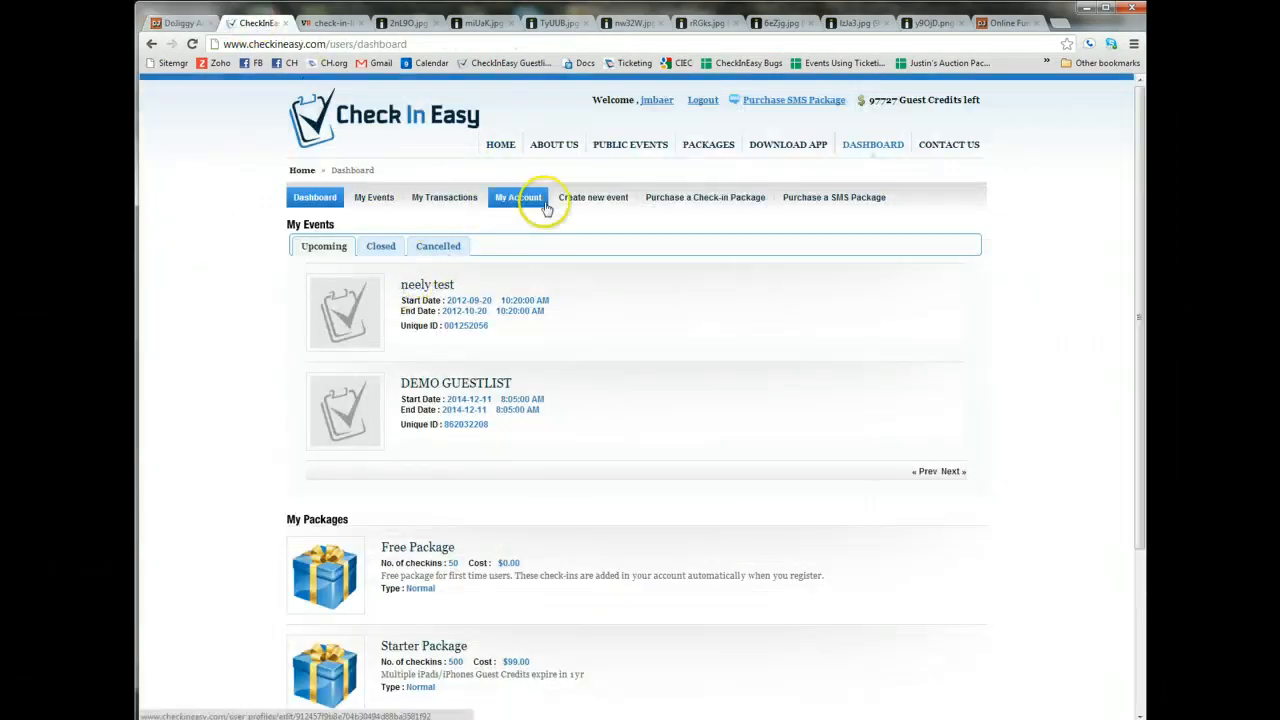
pyautogui.click(689, 201)
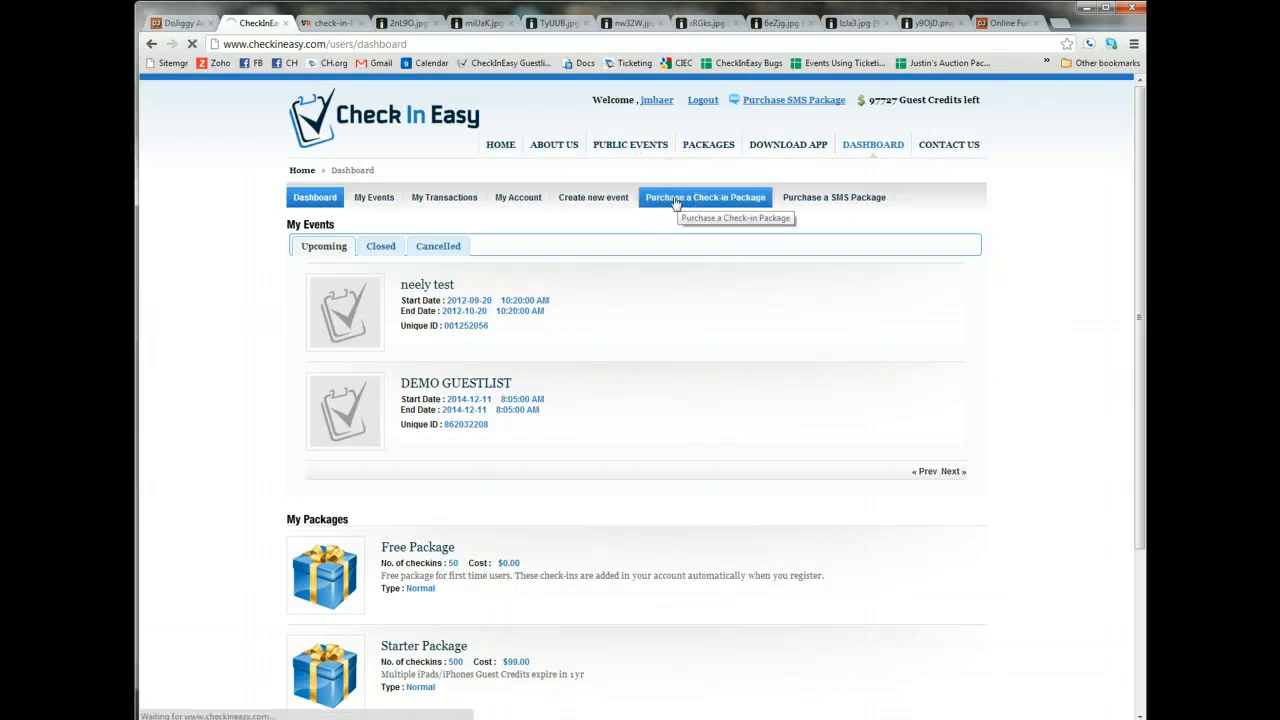
pyautogui.click(655, 205)
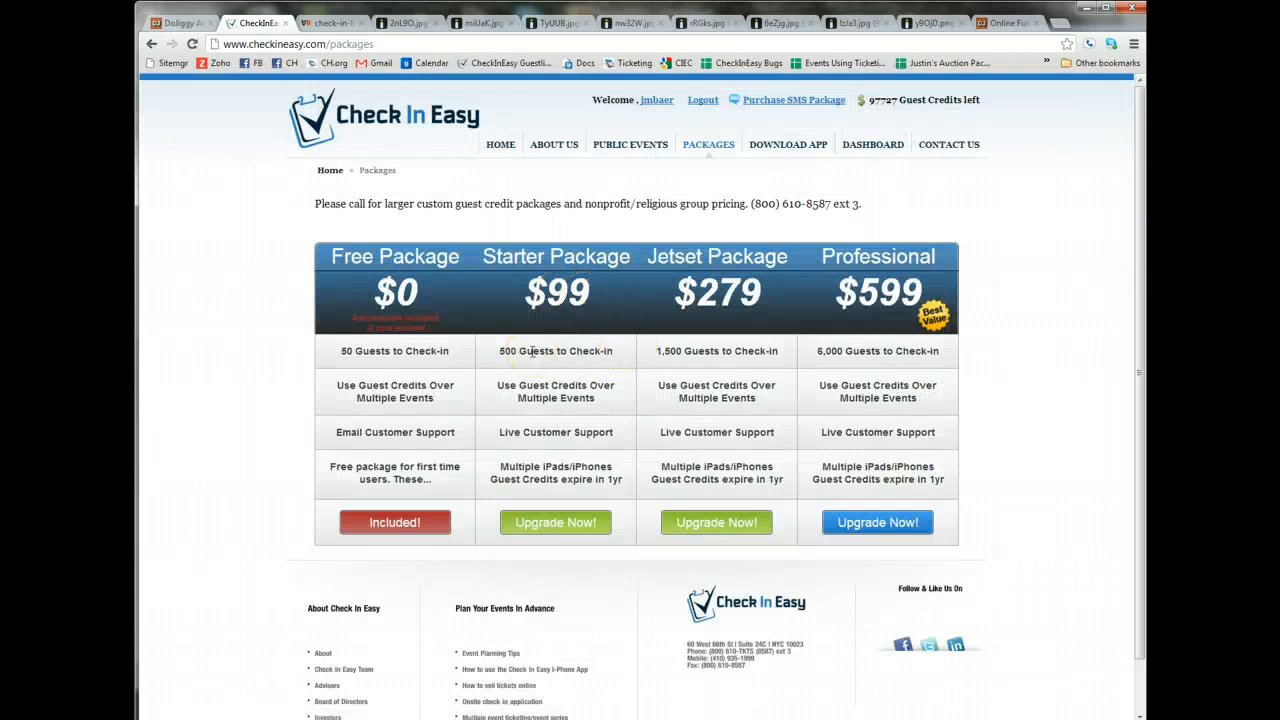
pyautogui.moveTo(656, 351); pyautogui.dragTo(757, 345)
pyautogui.click(677, 351)
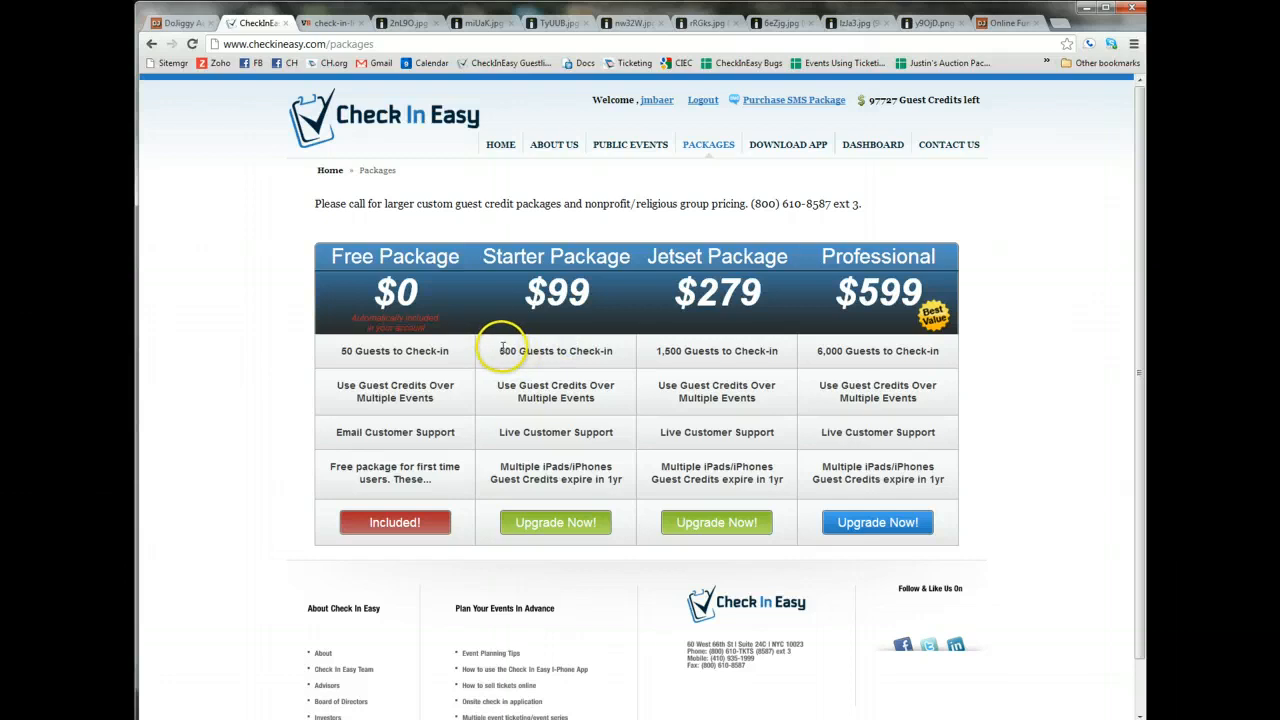
pyautogui.moveTo(500, 350); pyautogui.dragTo(577, 348)
pyautogui.click(611, 347)
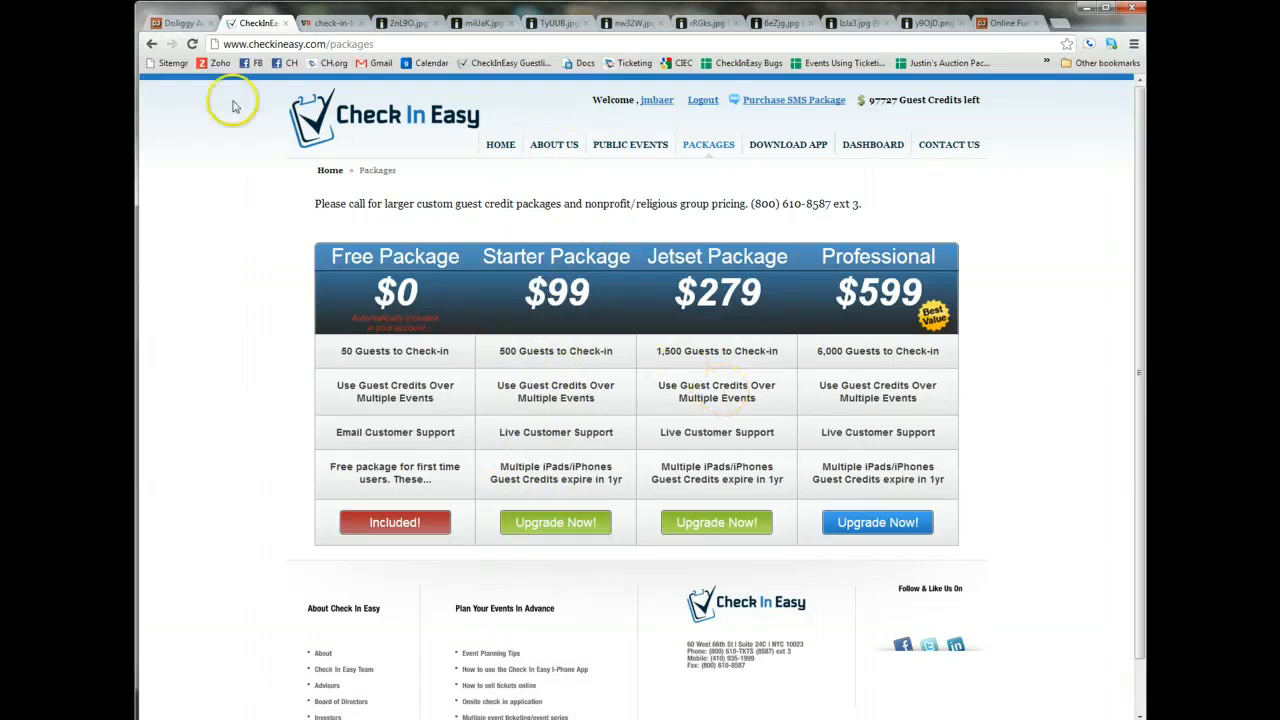
pyautogui.click(151, 44)
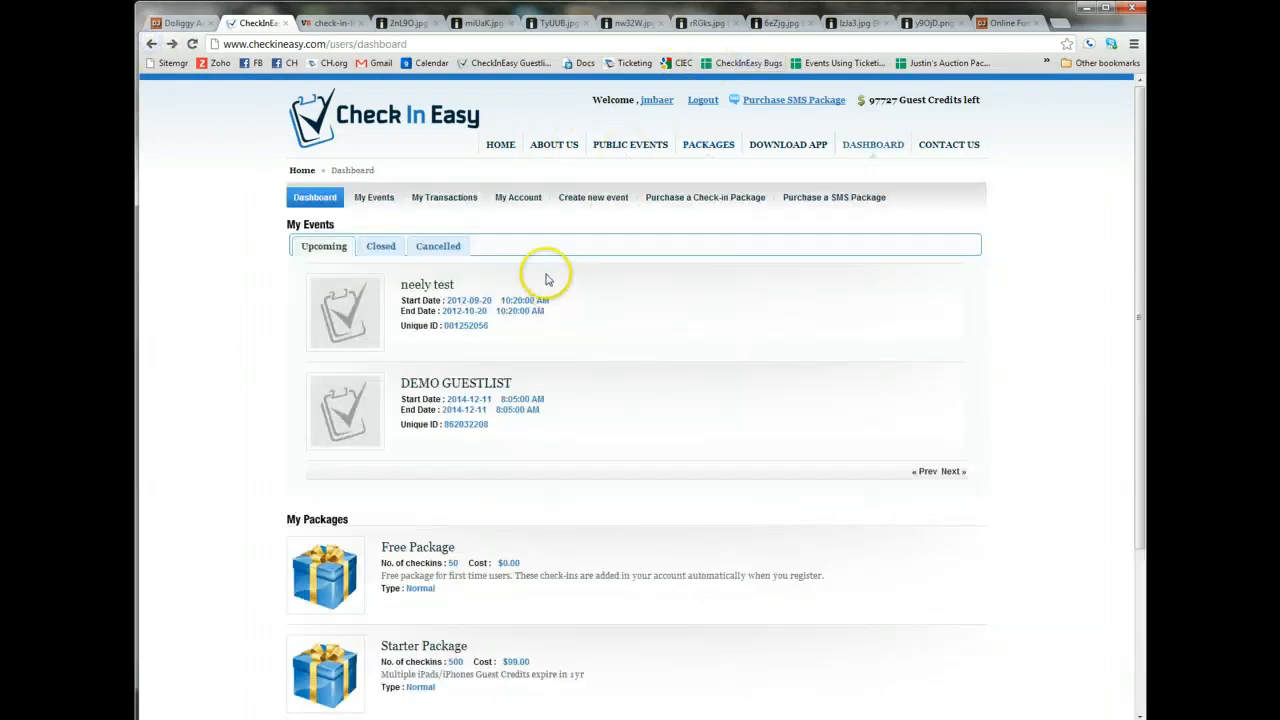
# Create the event "DoJiggy Test Event" with contact email, phone number, location "tbd", and dates October 9 to October 10, 2012.
pyautogui.click(589, 203)
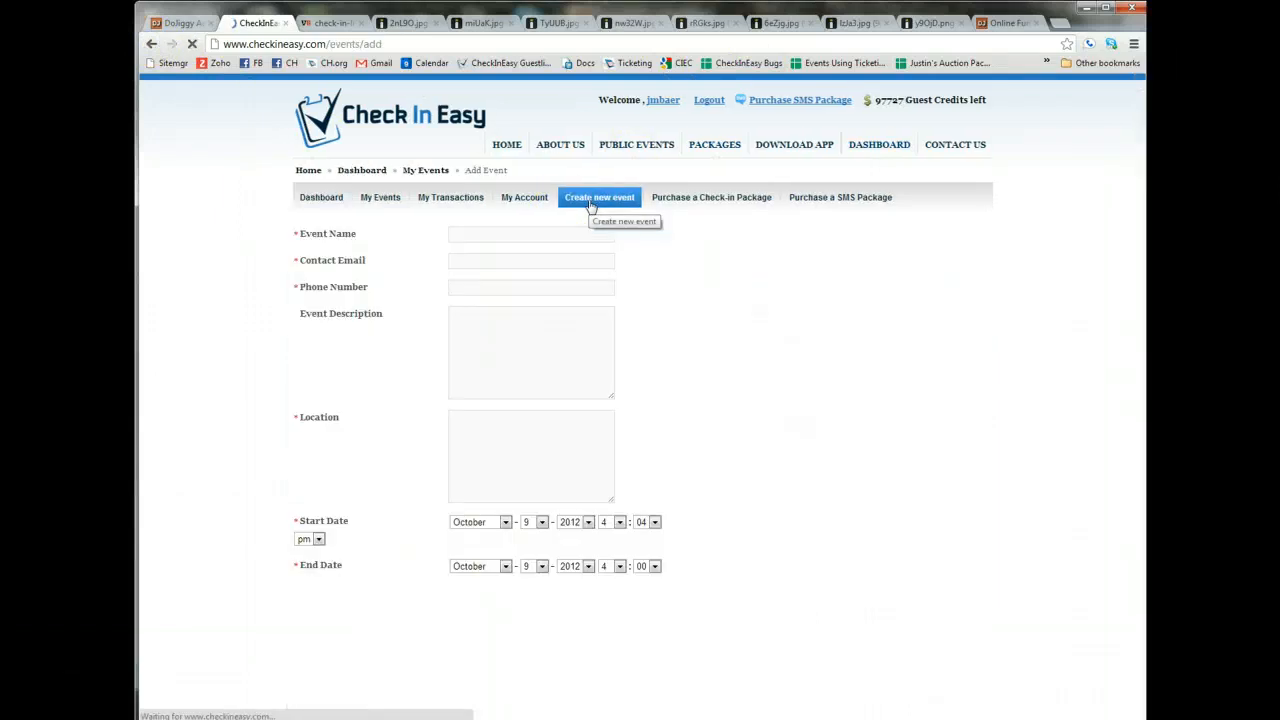
pyautogui.click(501, 230)
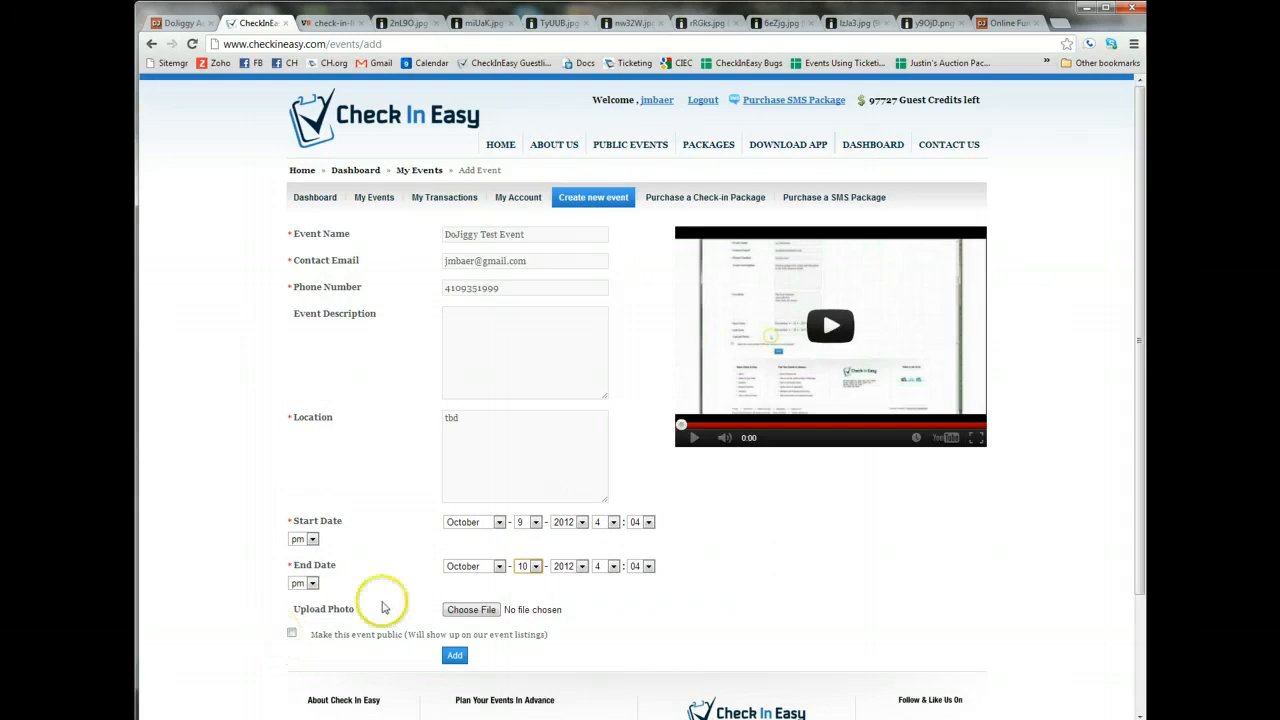
pyautogui.scroll(-3, 485, 458)
pyautogui.scroll(3, 577, 334)
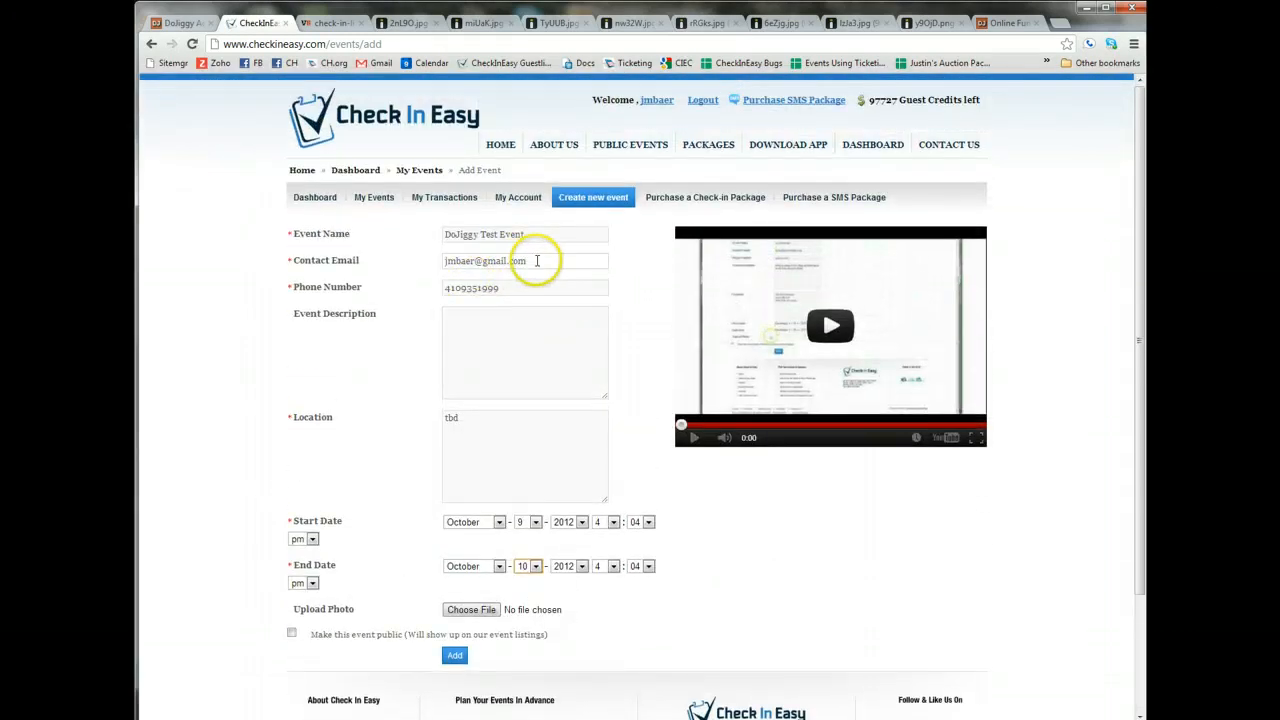
# Examine the Contact Email and Phone Number entries in the new event form.
pyautogui.moveTo(530, 261); pyautogui.dragTo(437, 259)
pyautogui.click(518, 289)
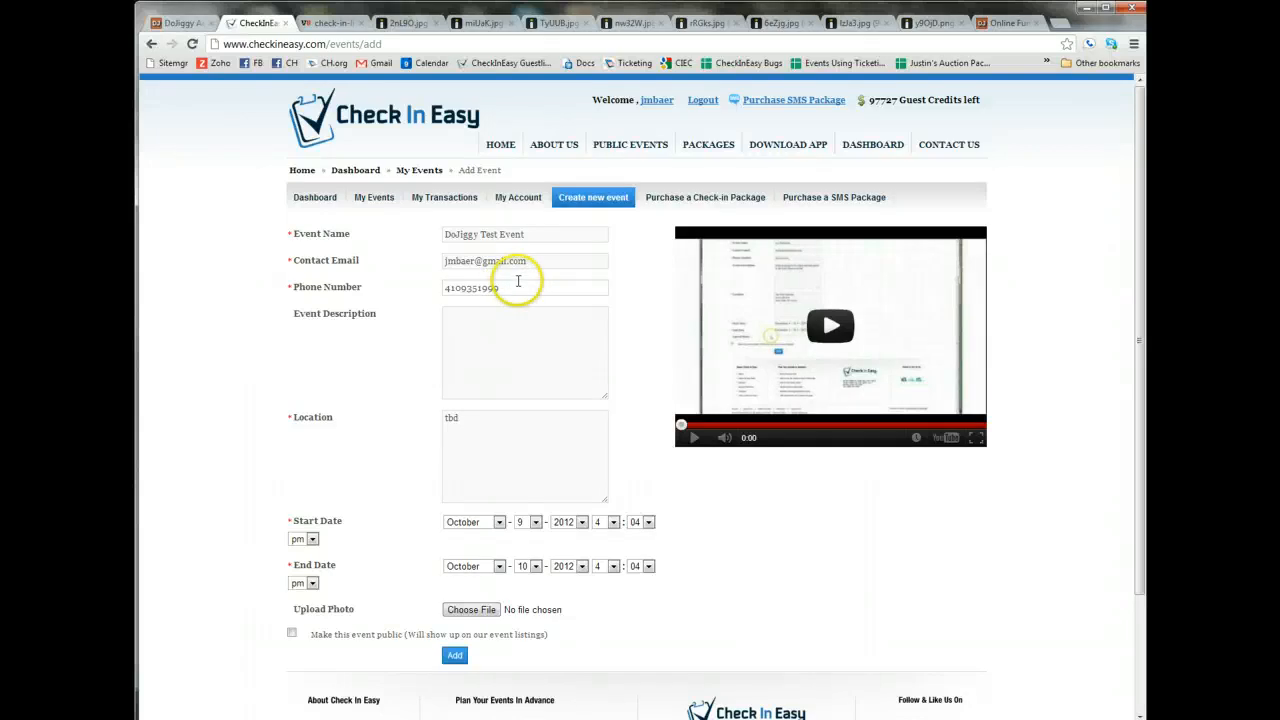
pyautogui.click(530, 258)
pyautogui.moveTo(530, 258); pyautogui.dragTo(429, 259)
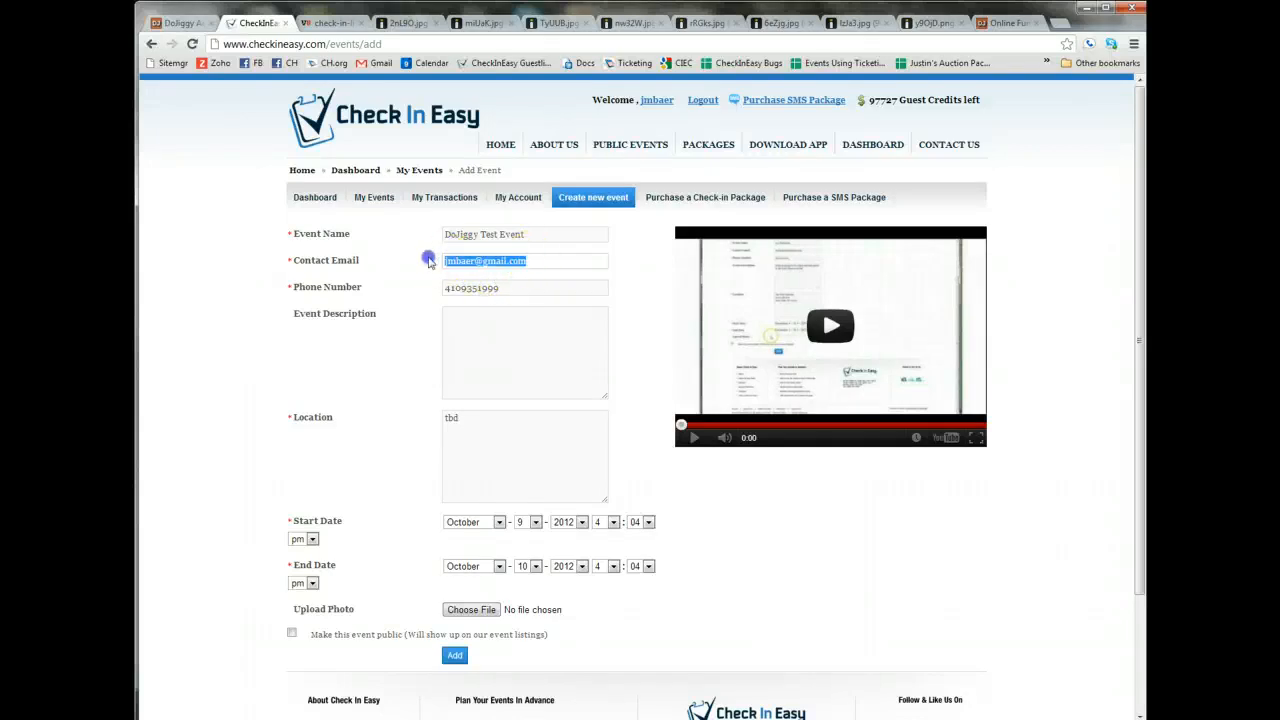
pyautogui.moveTo(522, 289); pyautogui.dragTo(418, 293)
pyautogui.click(555, 284)
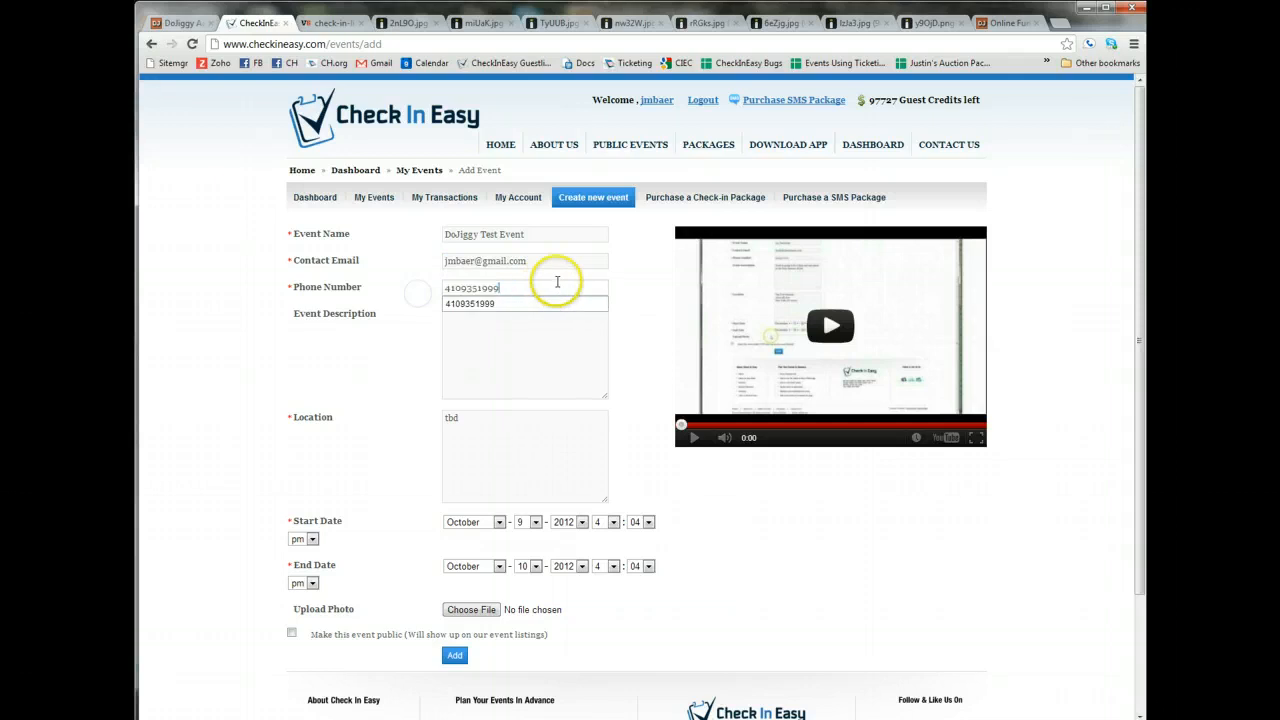
pyautogui.click(633, 271)
pyautogui.moveTo(546, 261); pyautogui.dragTo(430, 255)
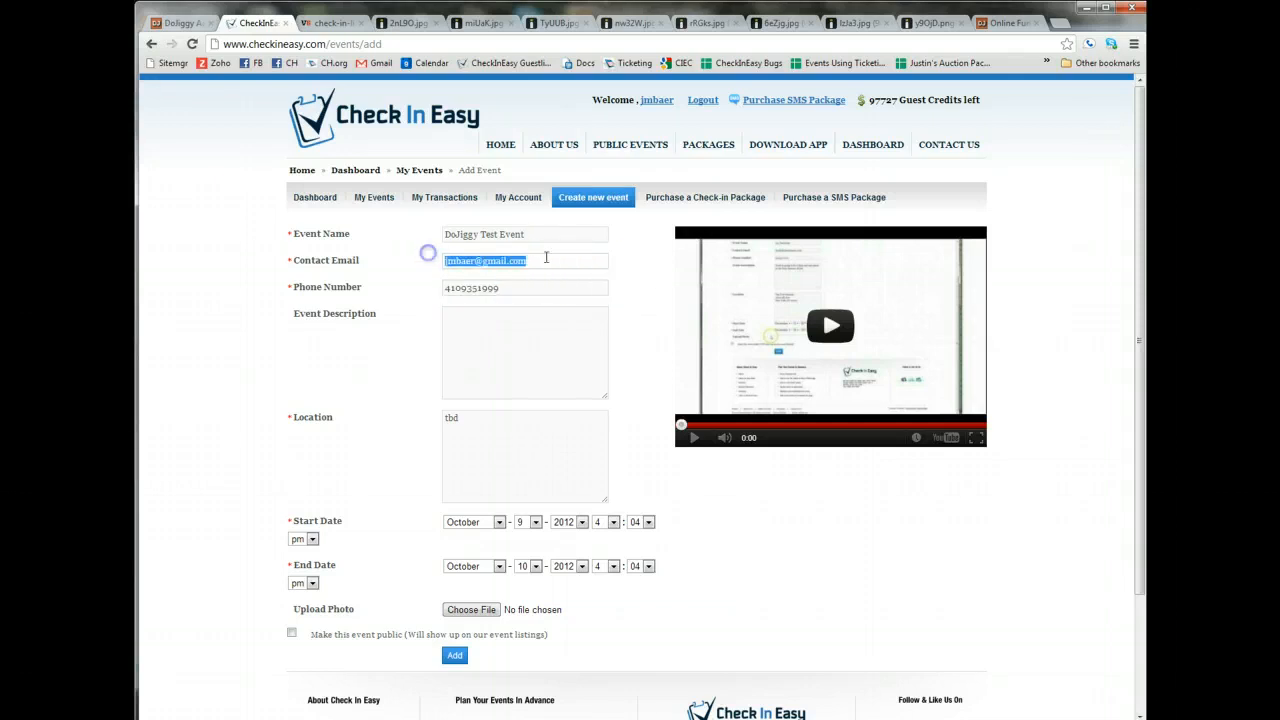
pyautogui.click(625, 259)
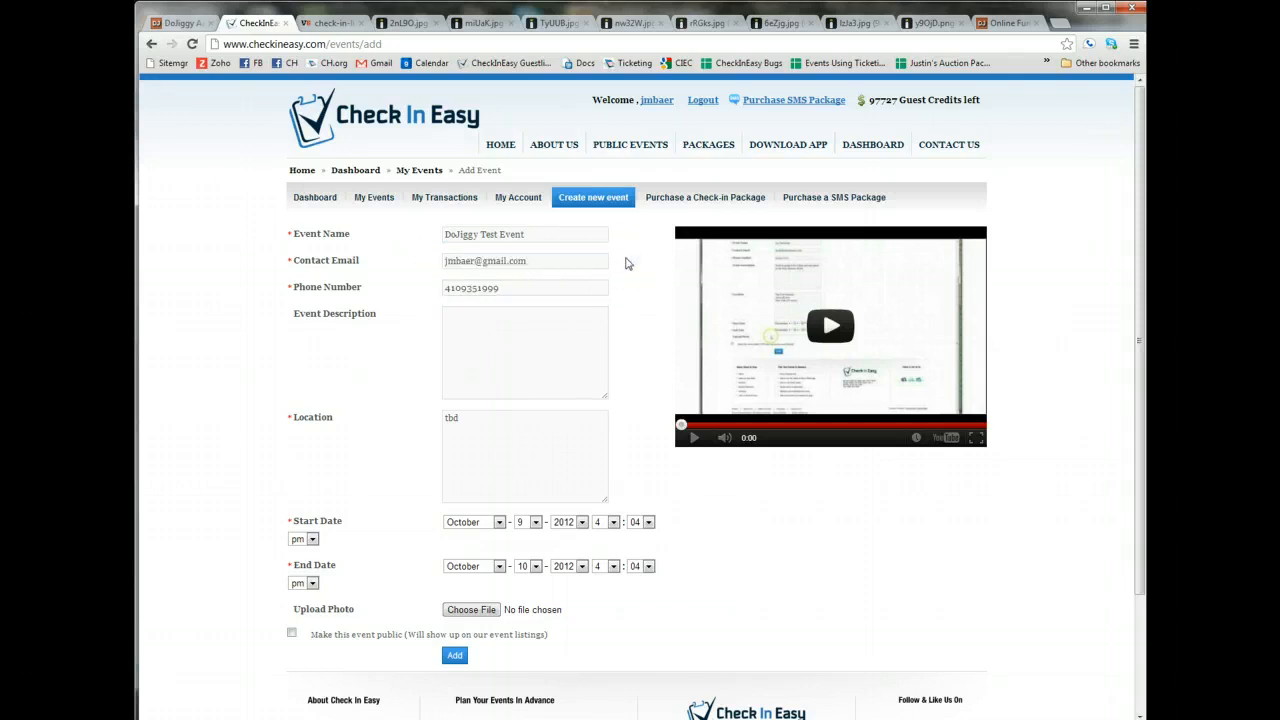
pyautogui.click(594, 261)
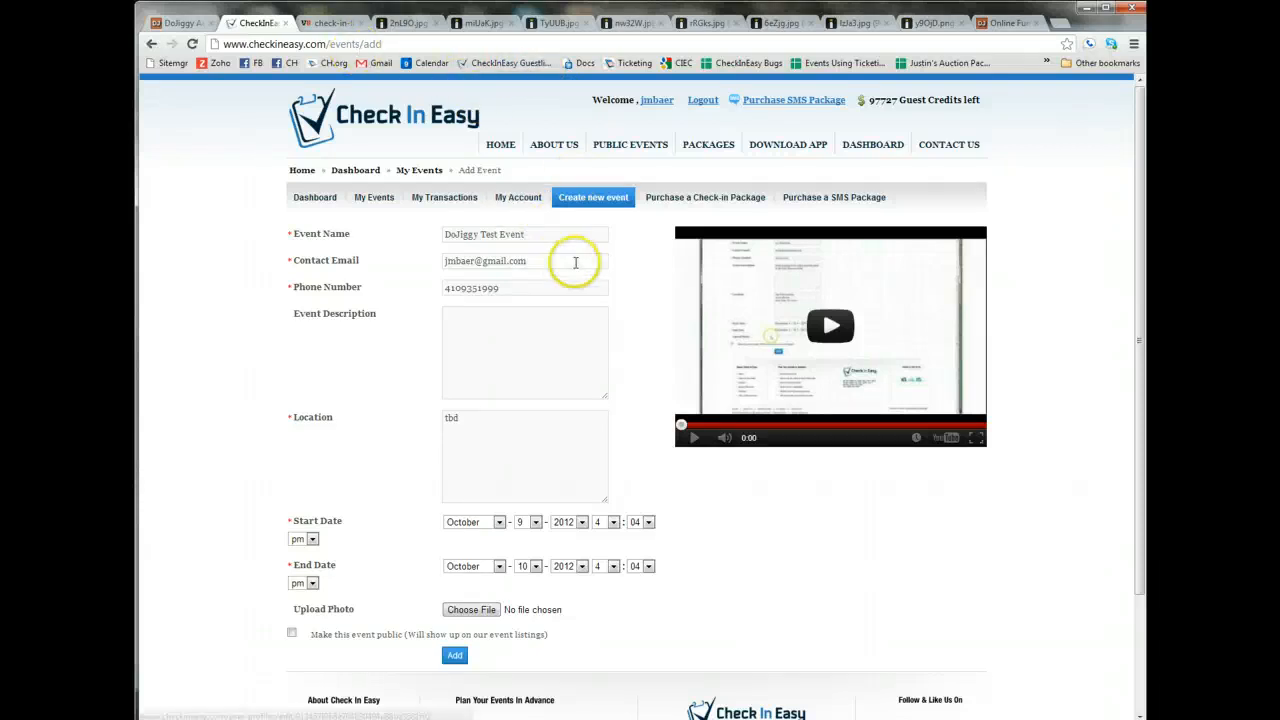
pyautogui.moveTo(549, 262); pyautogui.dragTo(434, 266)
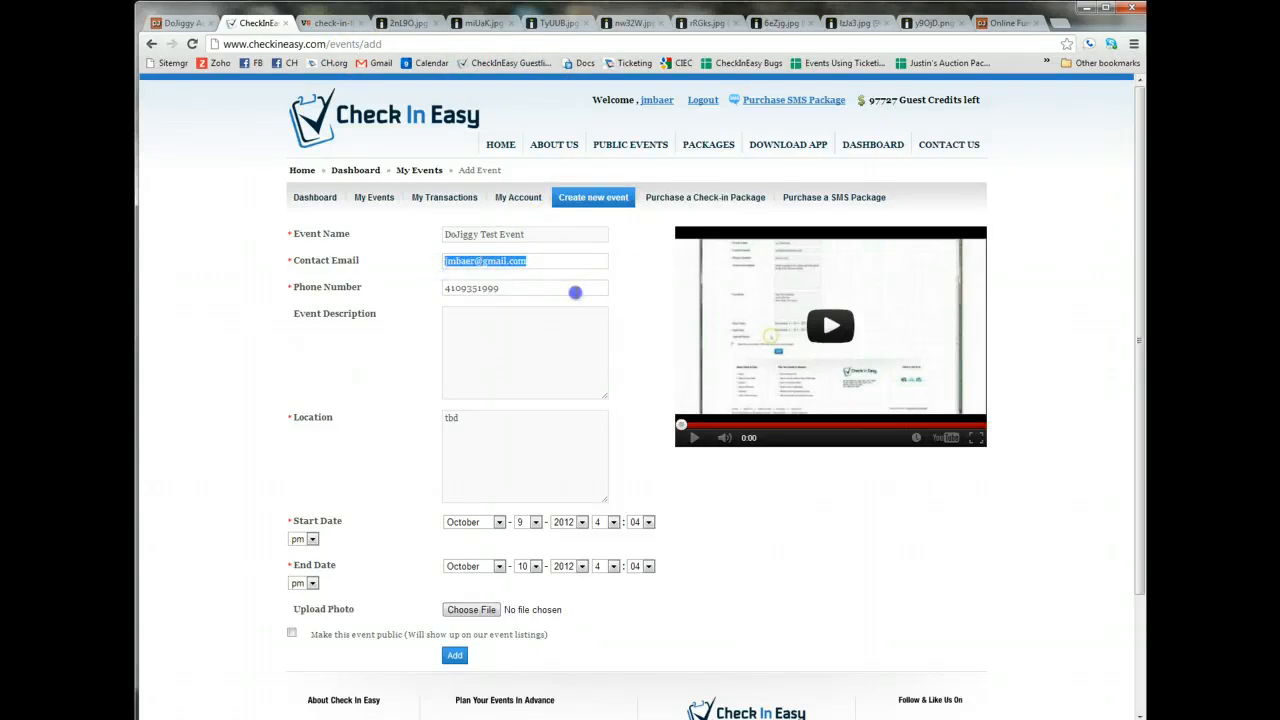
pyautogui.click(566, 289)
# Submit the completed form to add the DoJiggy Test Event.
pyautogui.scroll(-1, 629, 286)
pyautogui.scroll(-2, 560, 252)
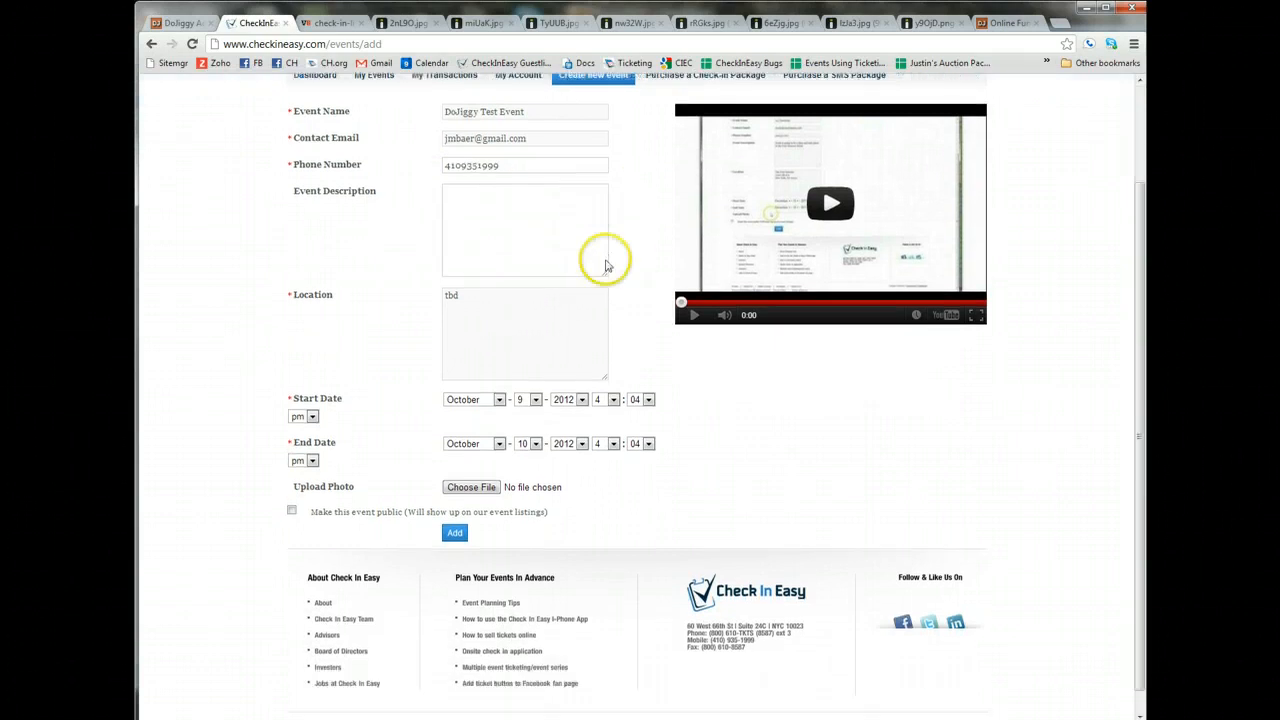
pyautogui.click(456, 508)
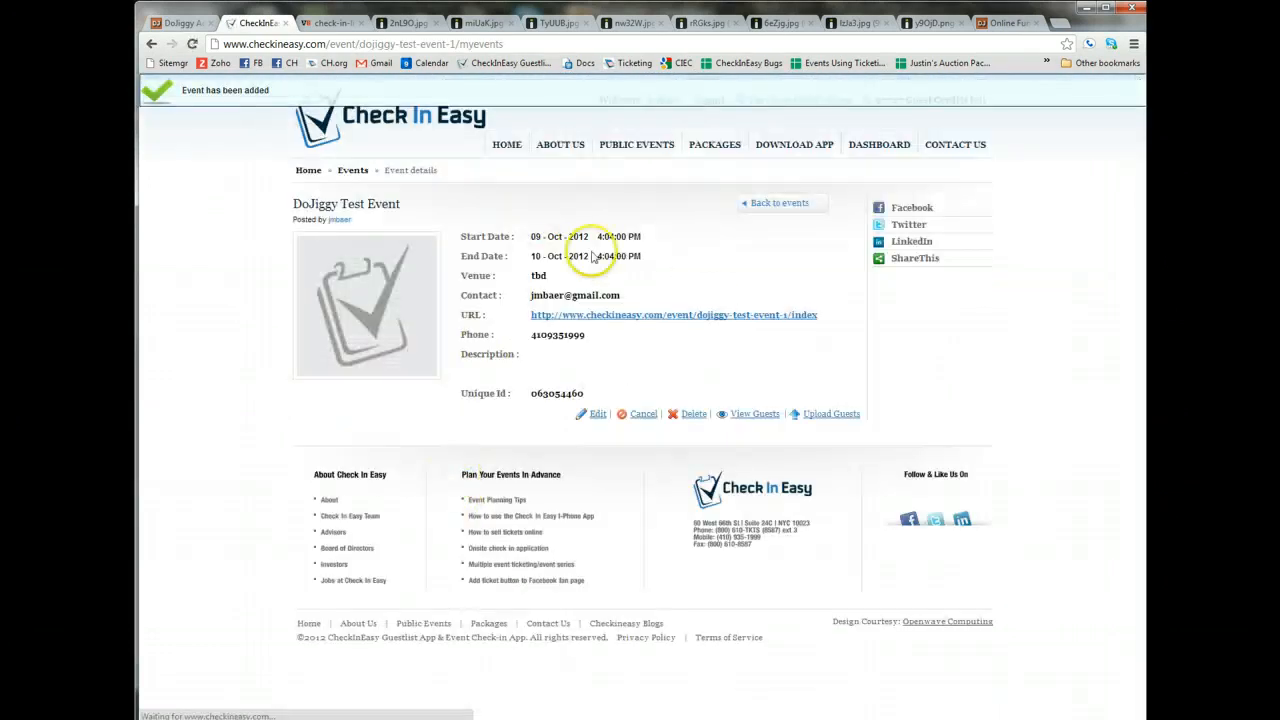
# Start a guest upload for the DoJiggy Test Event and choose "dojiggy trial test.xls" from the Desktop.
pyautogui.click(846, 419)
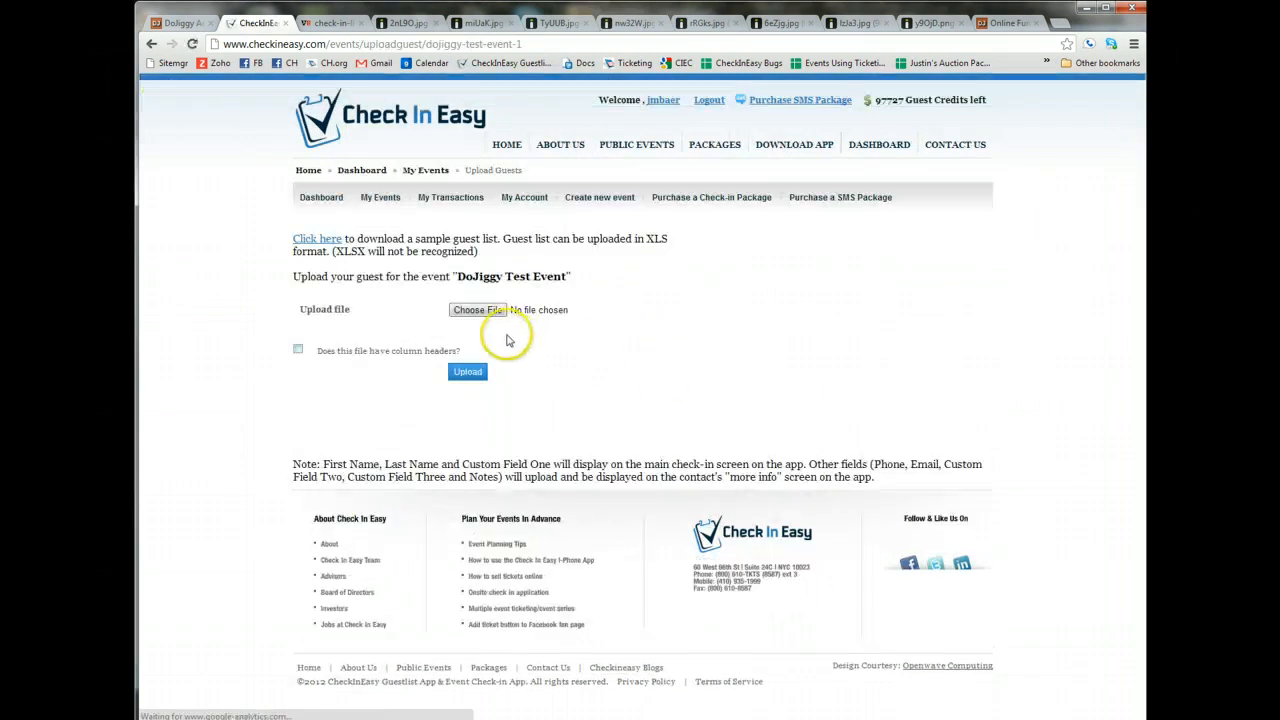
pyautogui.click(480, 312)
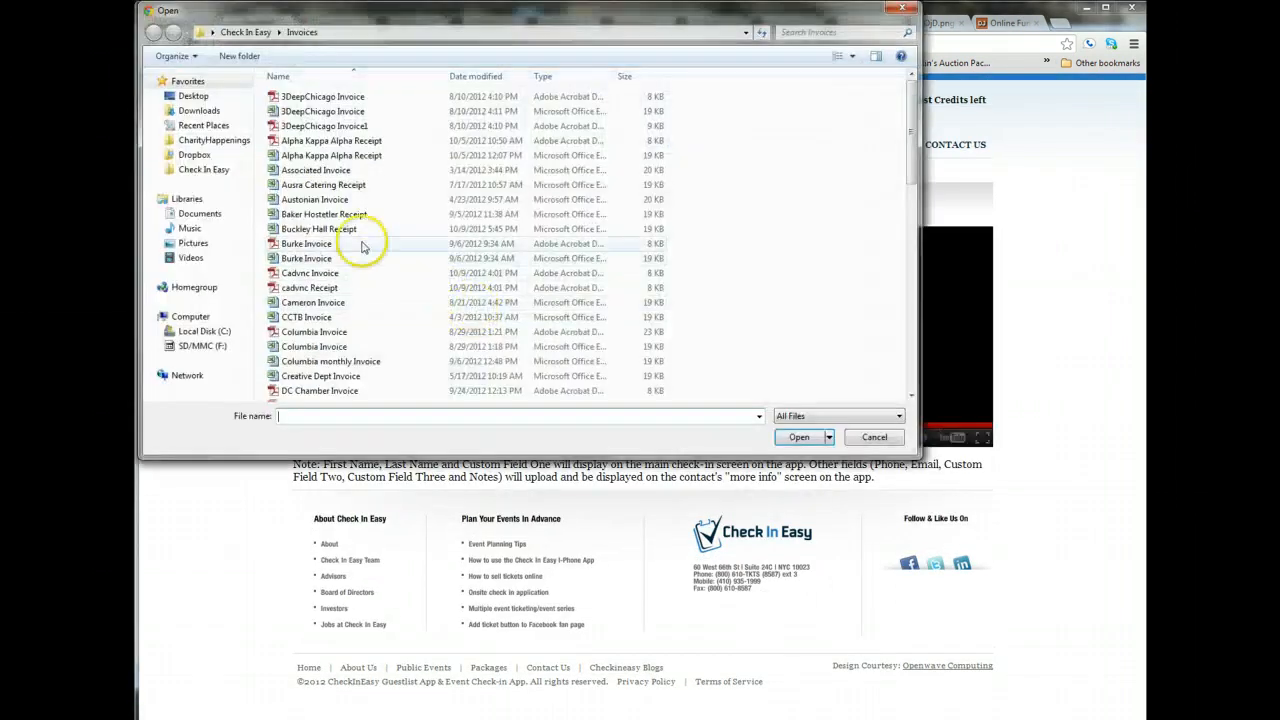
pyautogui.click(193, 96)
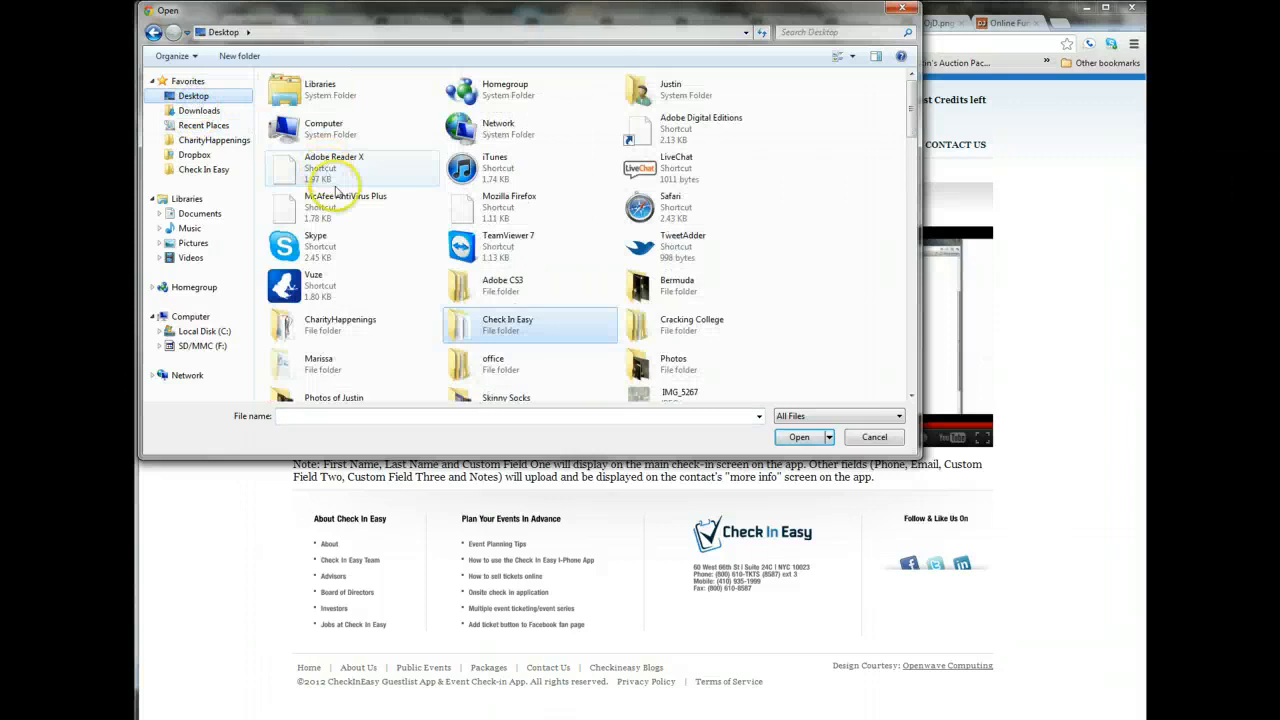
pyautogui.moveTo(906, 129); pyautogui.dragTo(910, 220)
pyautogui.doubleClick(340, 278)
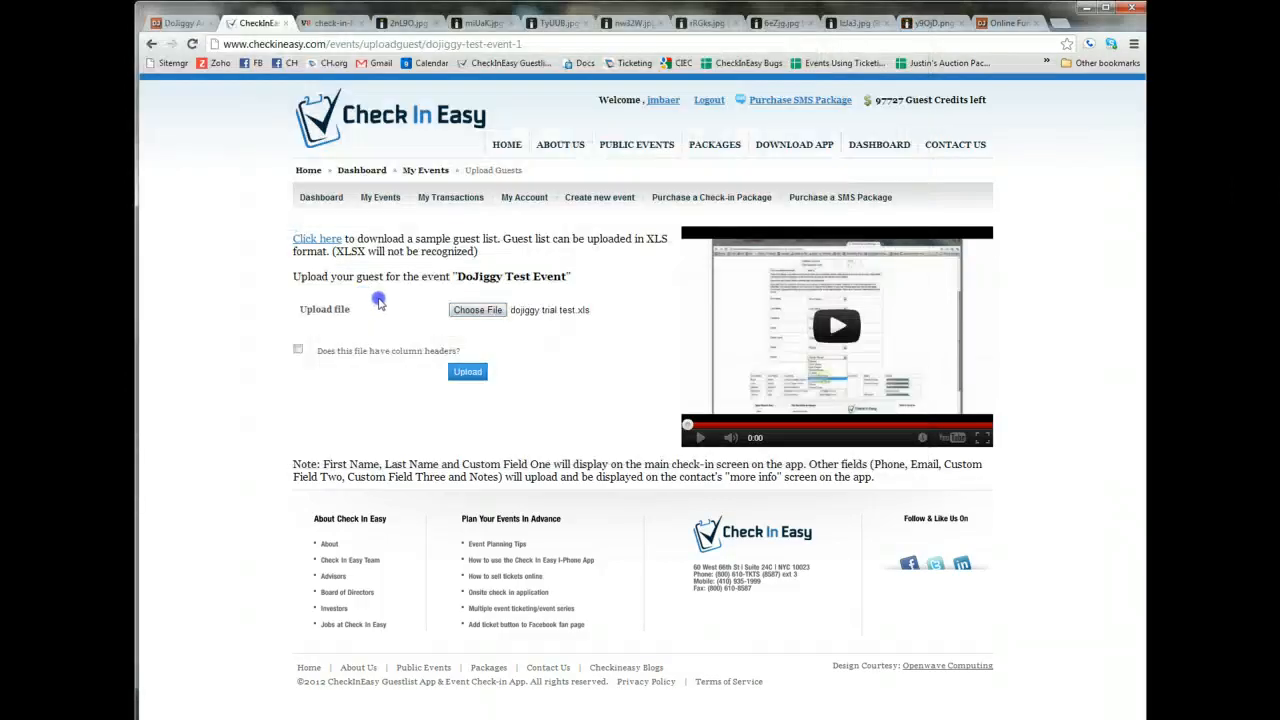
# Mark the guest list file as having column headers and upload it.
pyautogui.click(297, 350)
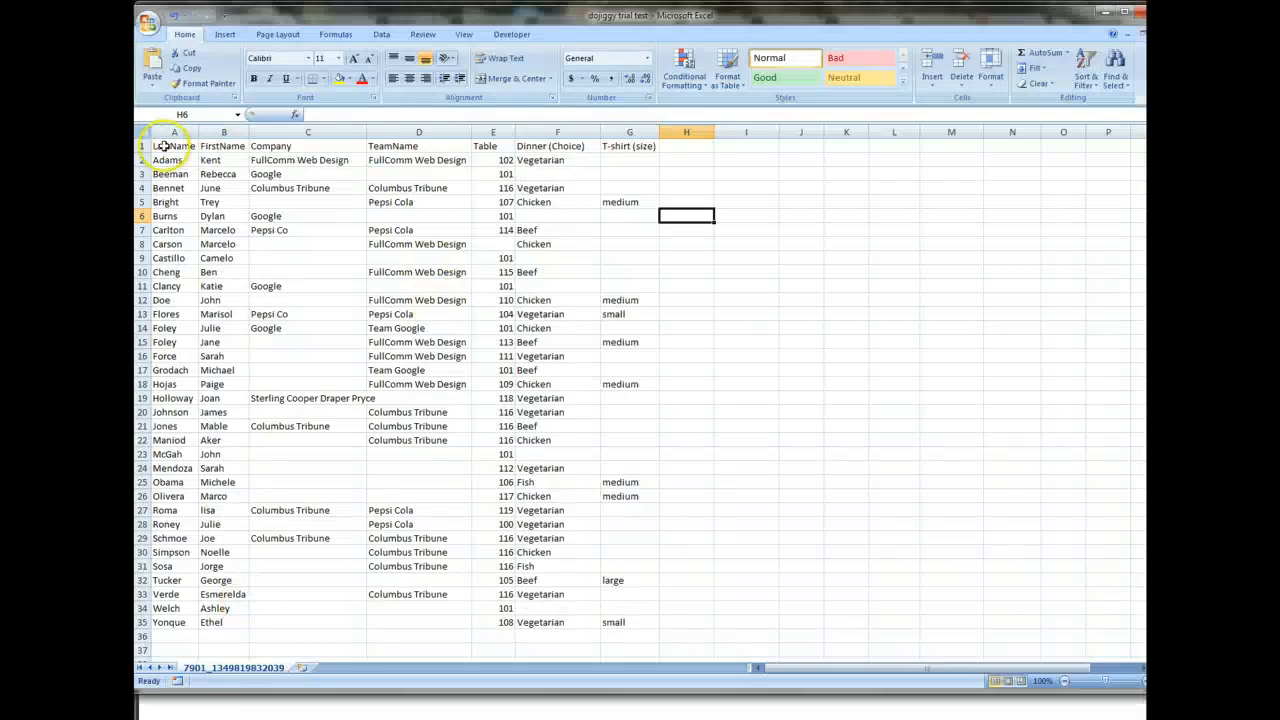
pyautogui.click(142, 146)
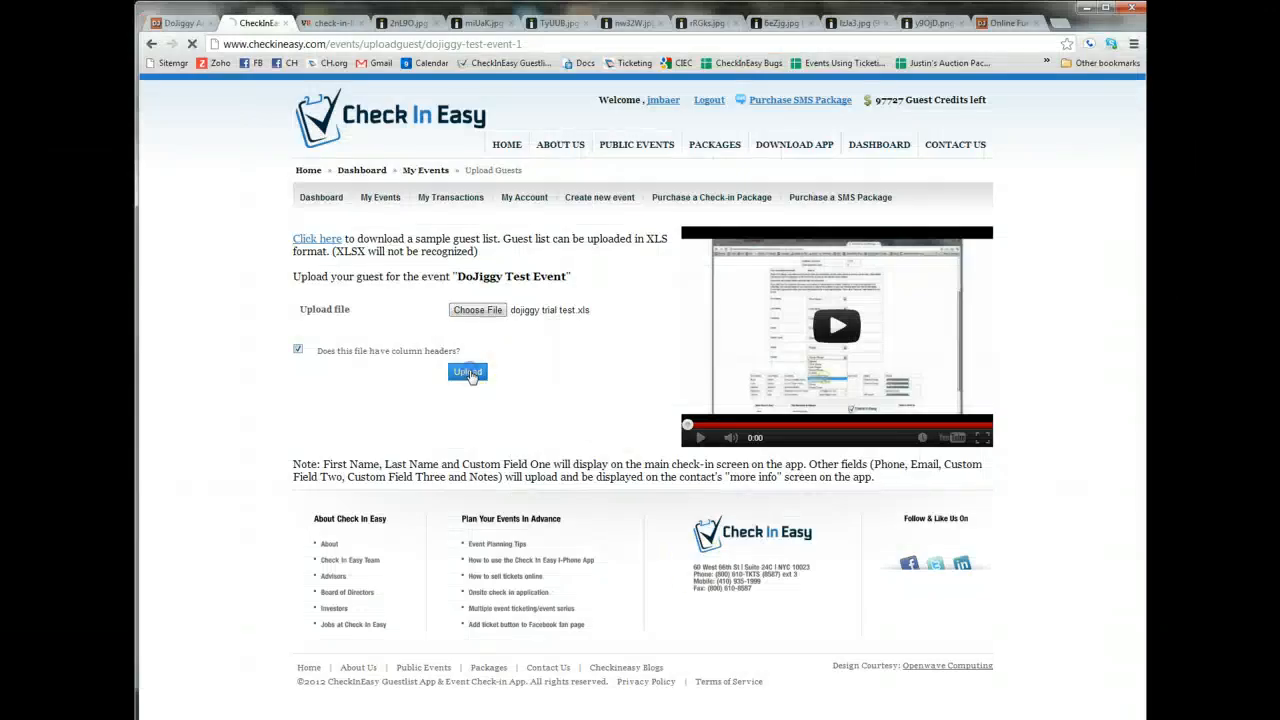
pyautogui.click(468, 372)
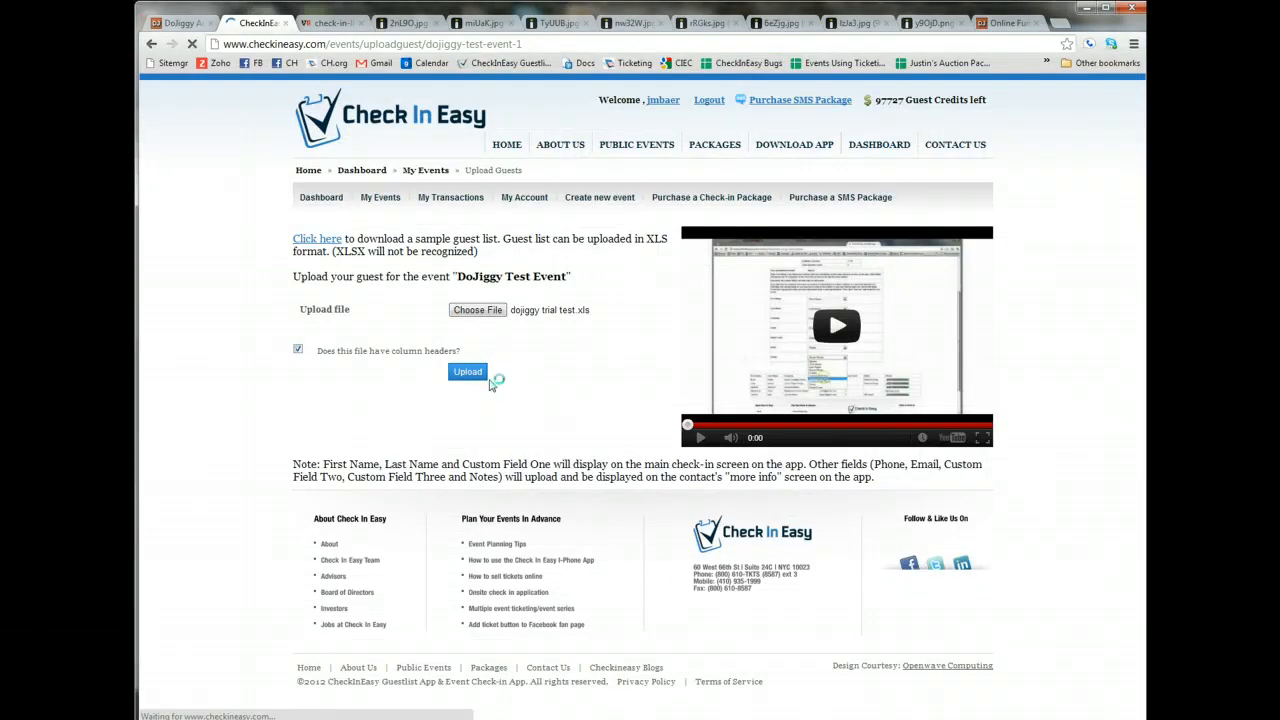
# Compare the uploaded list's headers, LastName through T-shirt (size), with the column mapping rows.
pyautogui.scroll(-3, 735, 335)
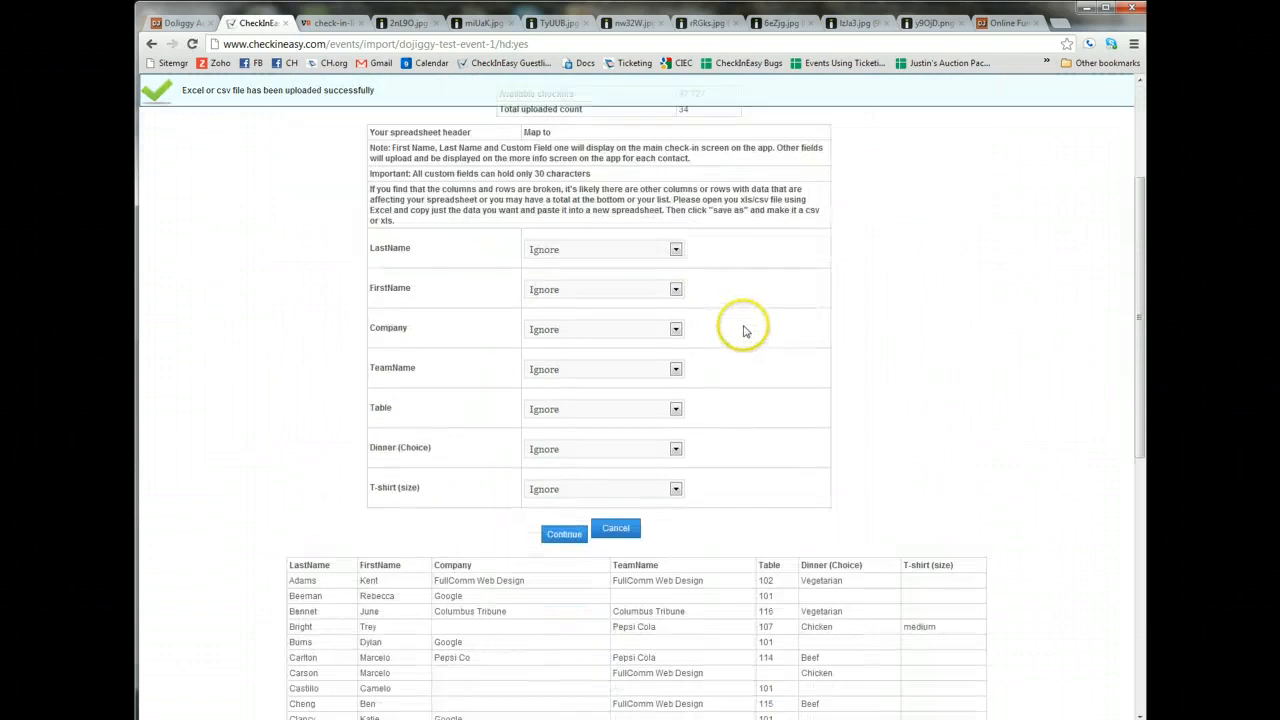
pyautogui.scroll(-1, 760, 330)
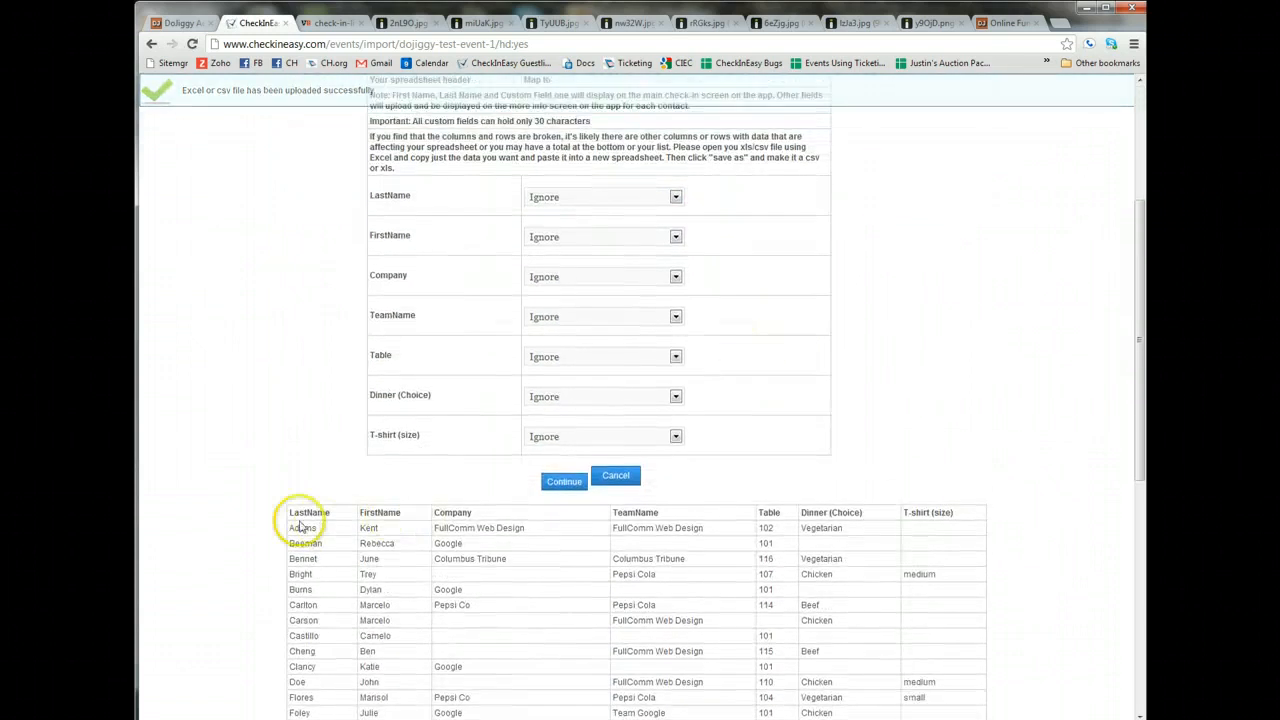
pyautogui.moveTo(287, 512); pyautogui.dragTo(945, 512)
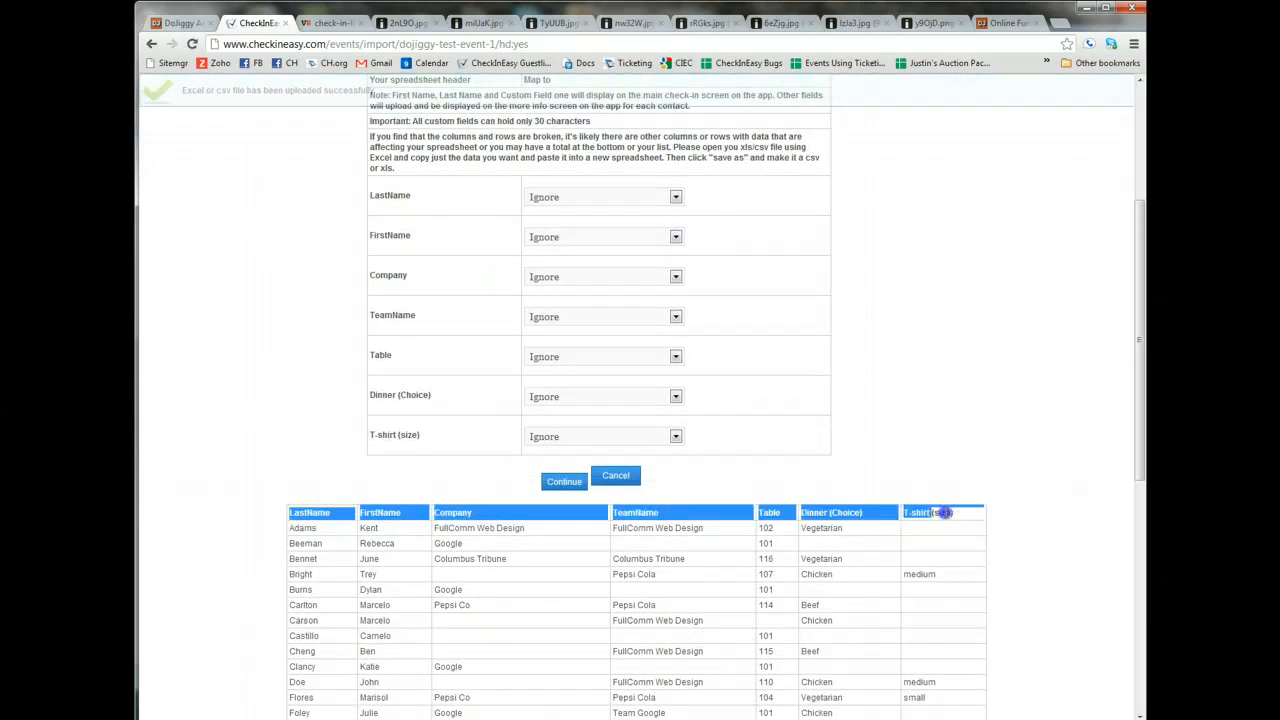
pyautogui.click(945, 512)
pyautogui.scroll(1, 848, 405)
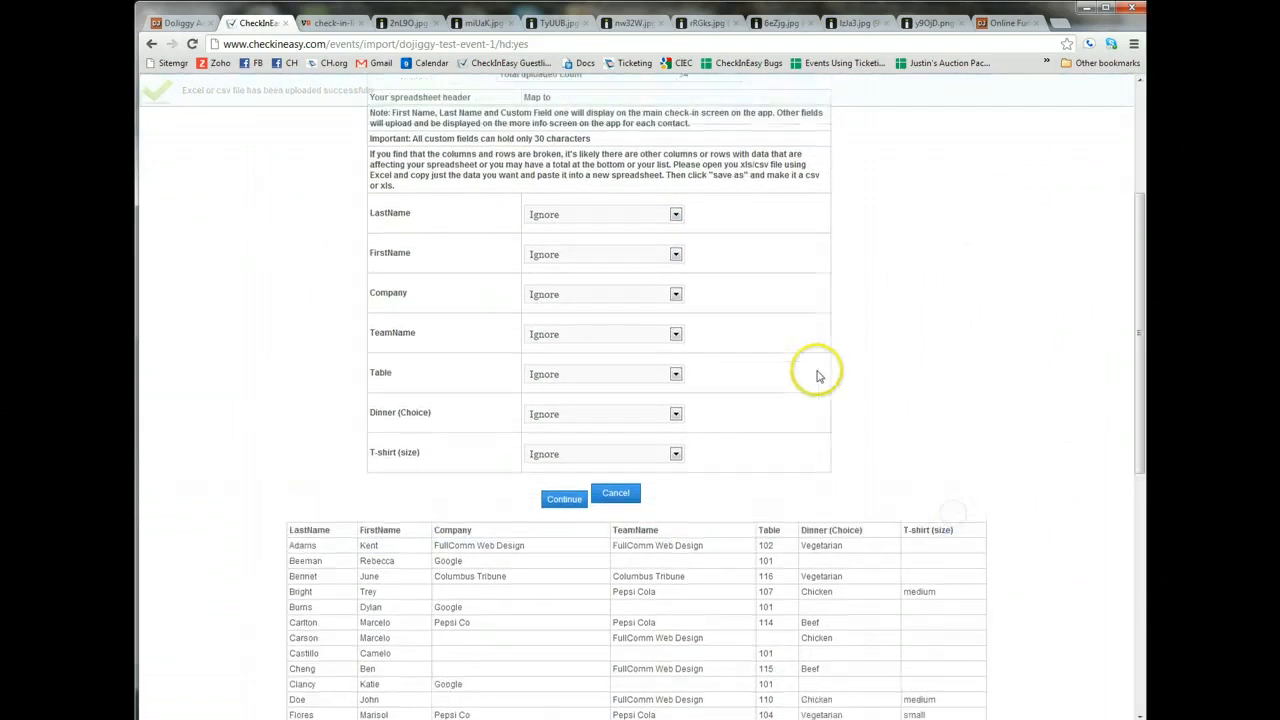
# Map the LastName column to Last Name, FirstName to First Name, and Company to Custom Field One.
pyautogui.click(546, 220)
pyautogui.click(556, 255)
pyautogui.click(547, 256)
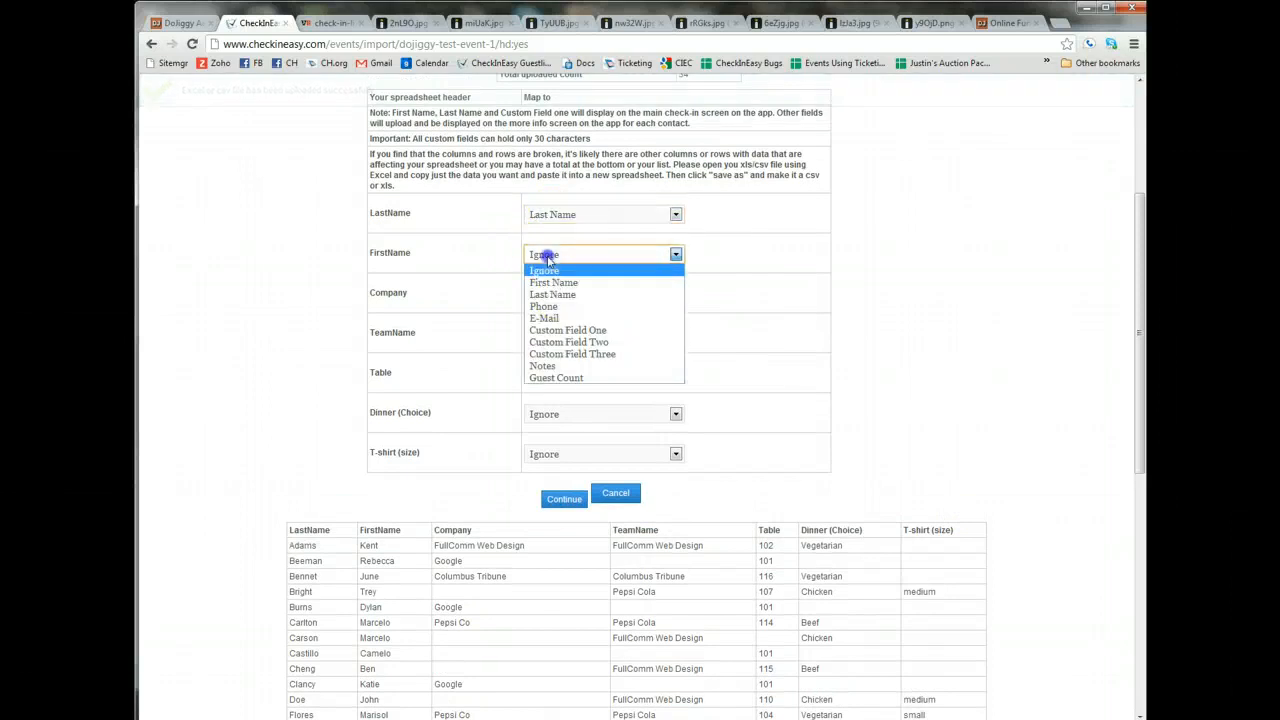
pyautogui.click(553, 282)
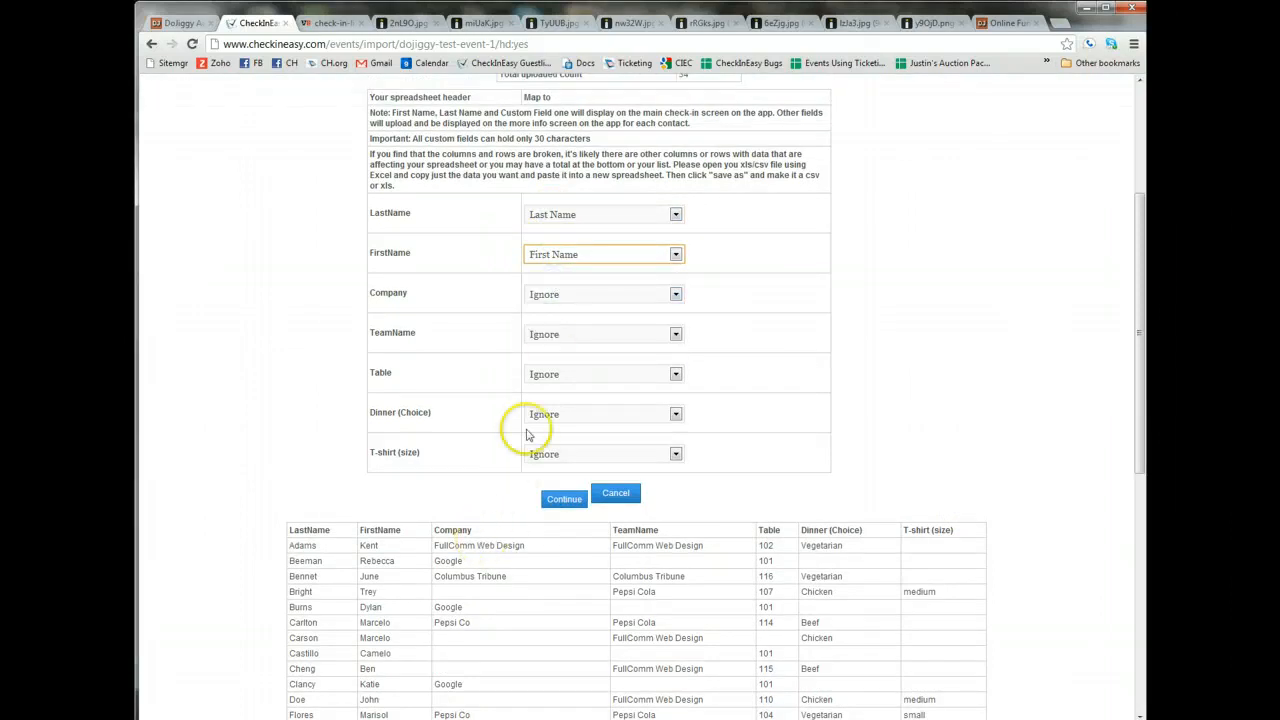
pyautogui.click(554, 296)
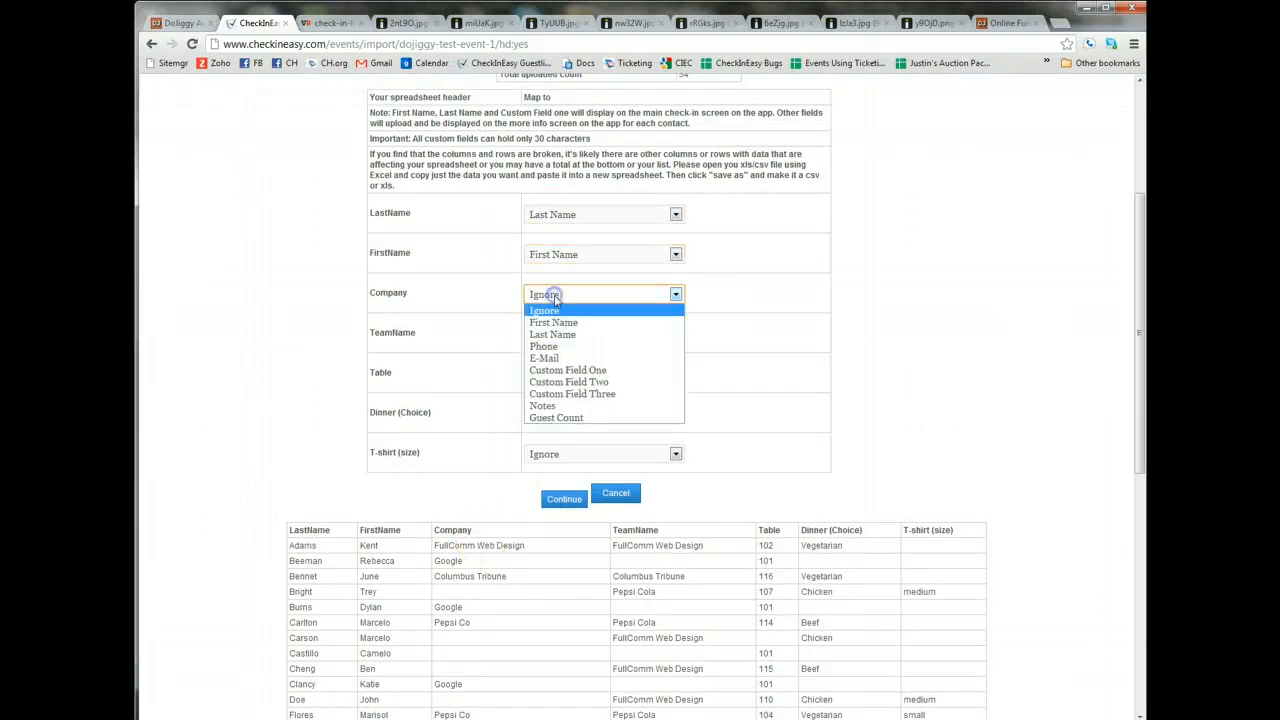
pyautogui.click(570, 370)
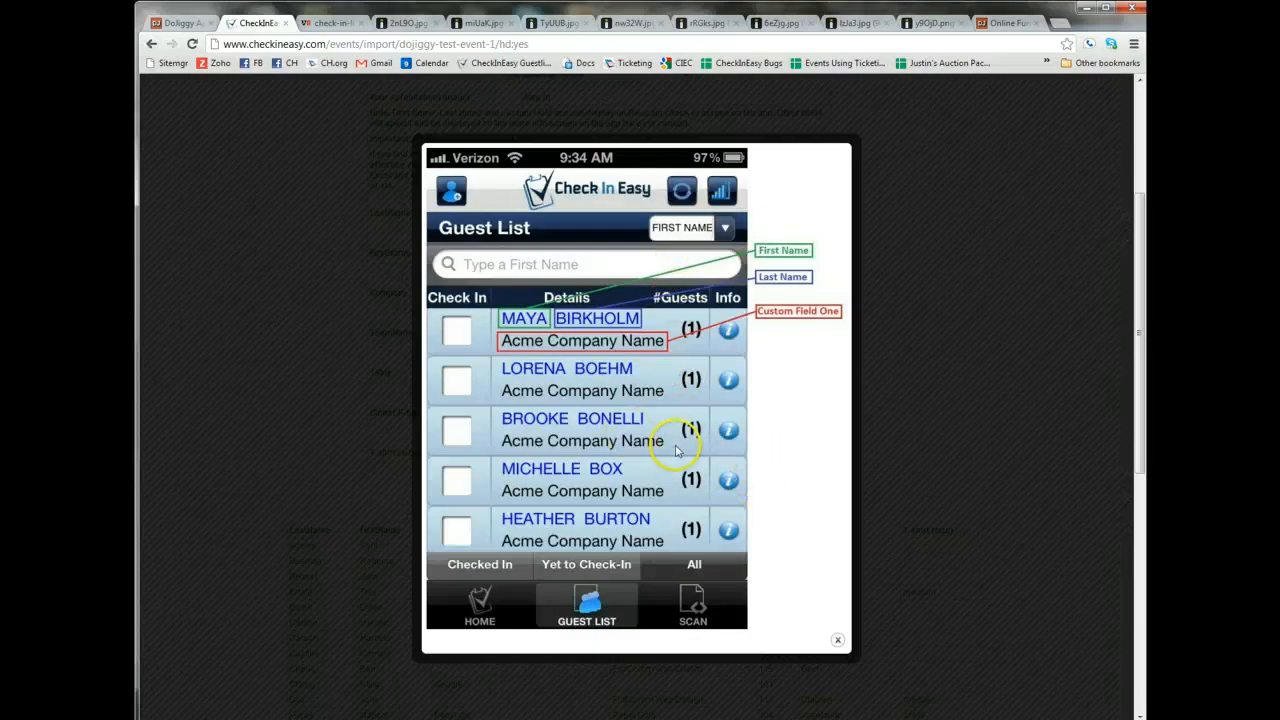
# View the sample app guest list image y9OjD.png, then return to the import page and close the field preview.
pyautogui.click(920, 22)
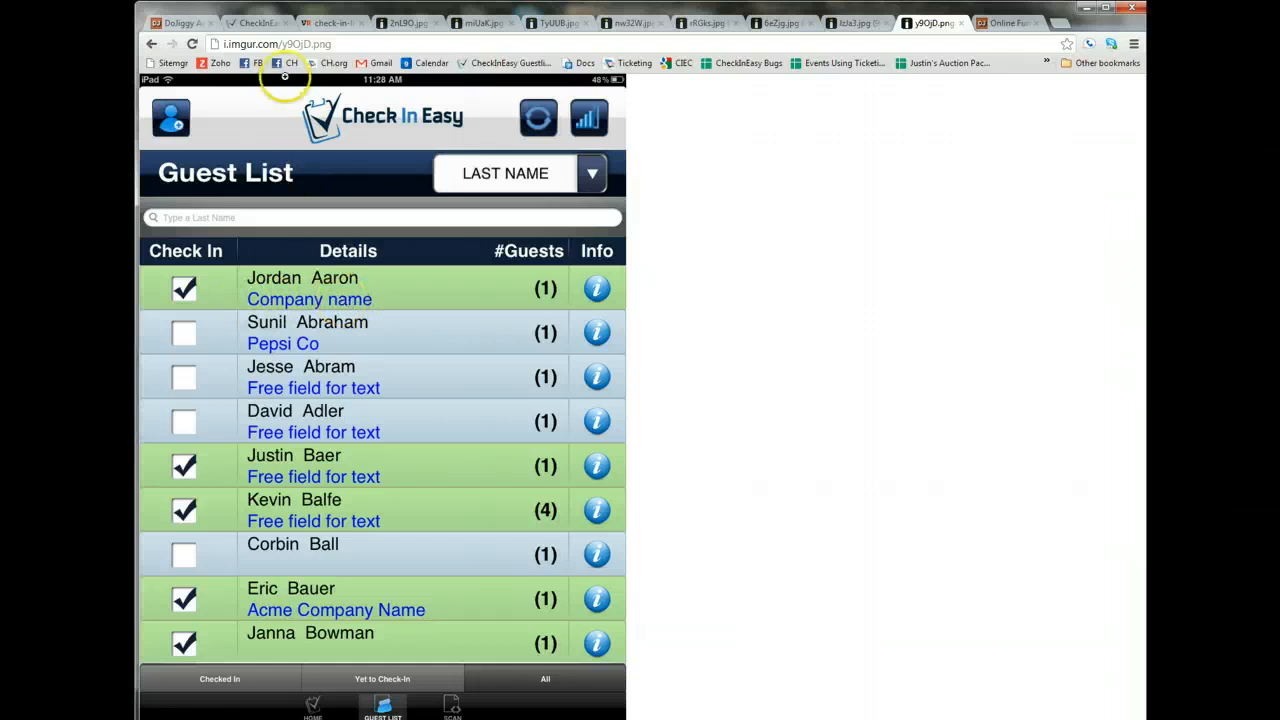
pyautogui.click(258, 20)
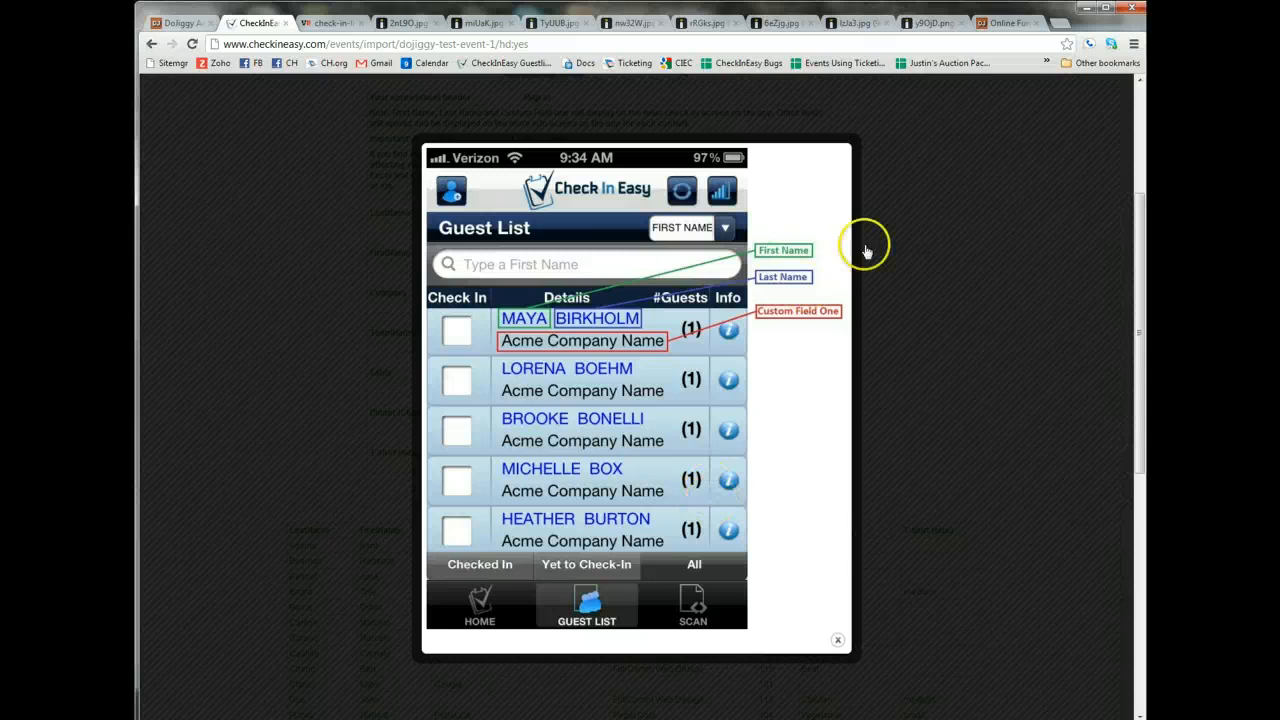
pyautogui.click(838, 639)
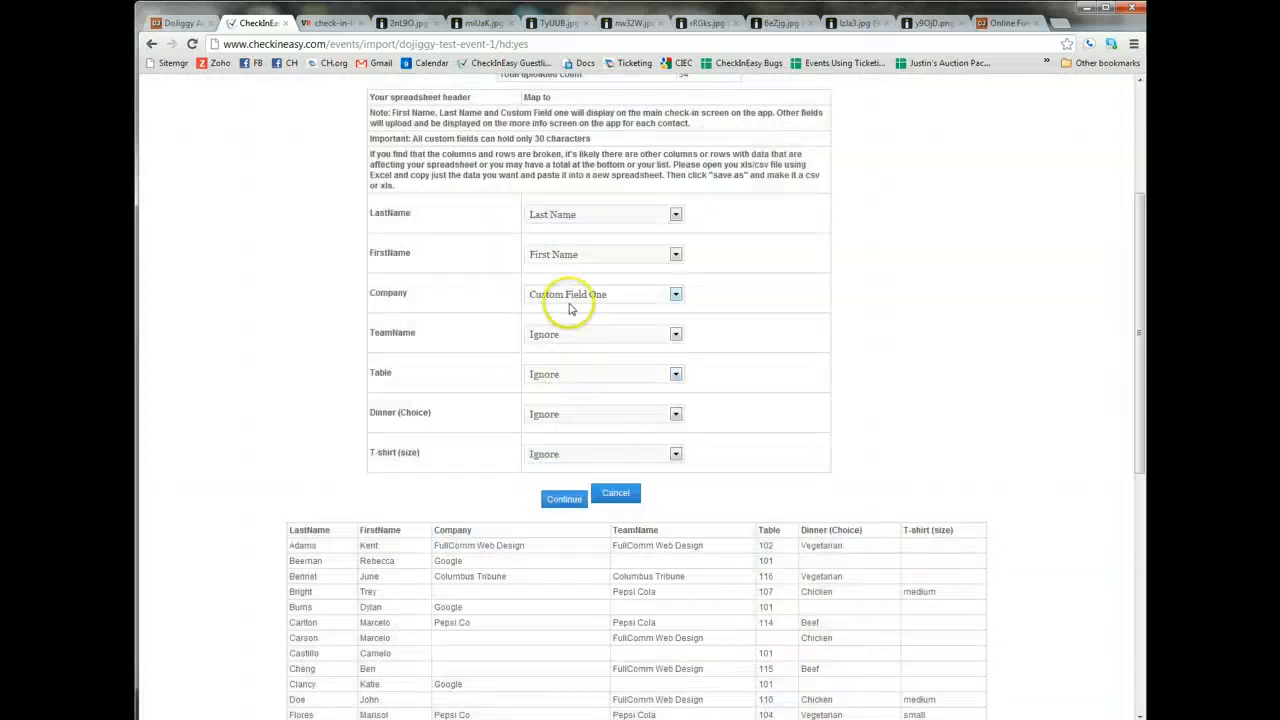
# Map the TeamName column to Custom Field Two, Table to Custom Field Three, and T-shirt (size) to Notes.
pyautogui.click(564, 337)
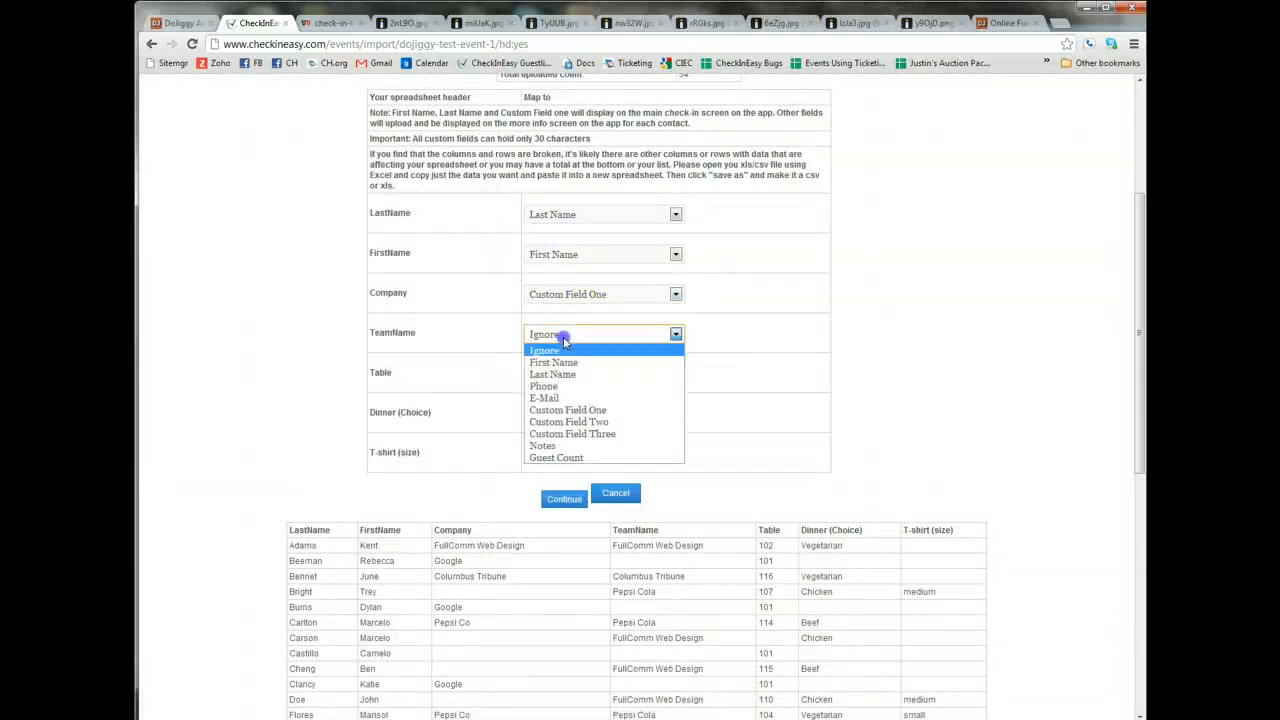
pyautogui.click(586, 421)
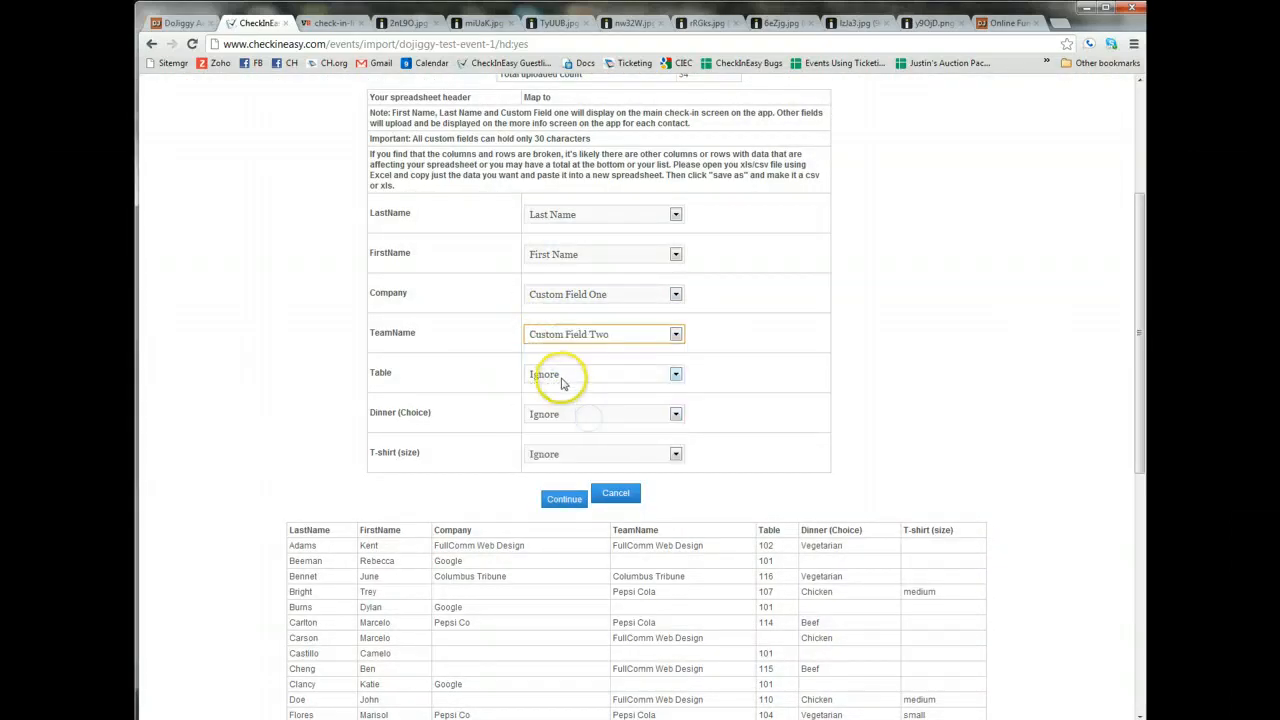
pyautogui.click(562, 383)
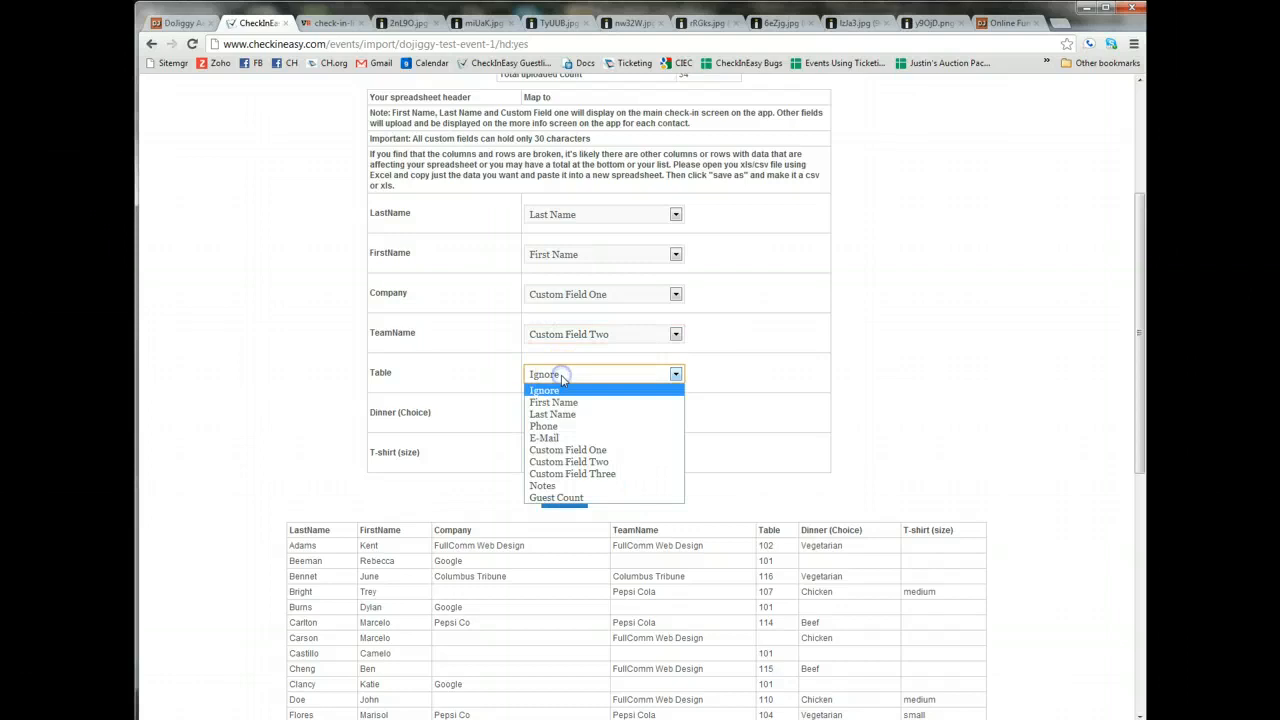
pyautogui.click(591, 475)
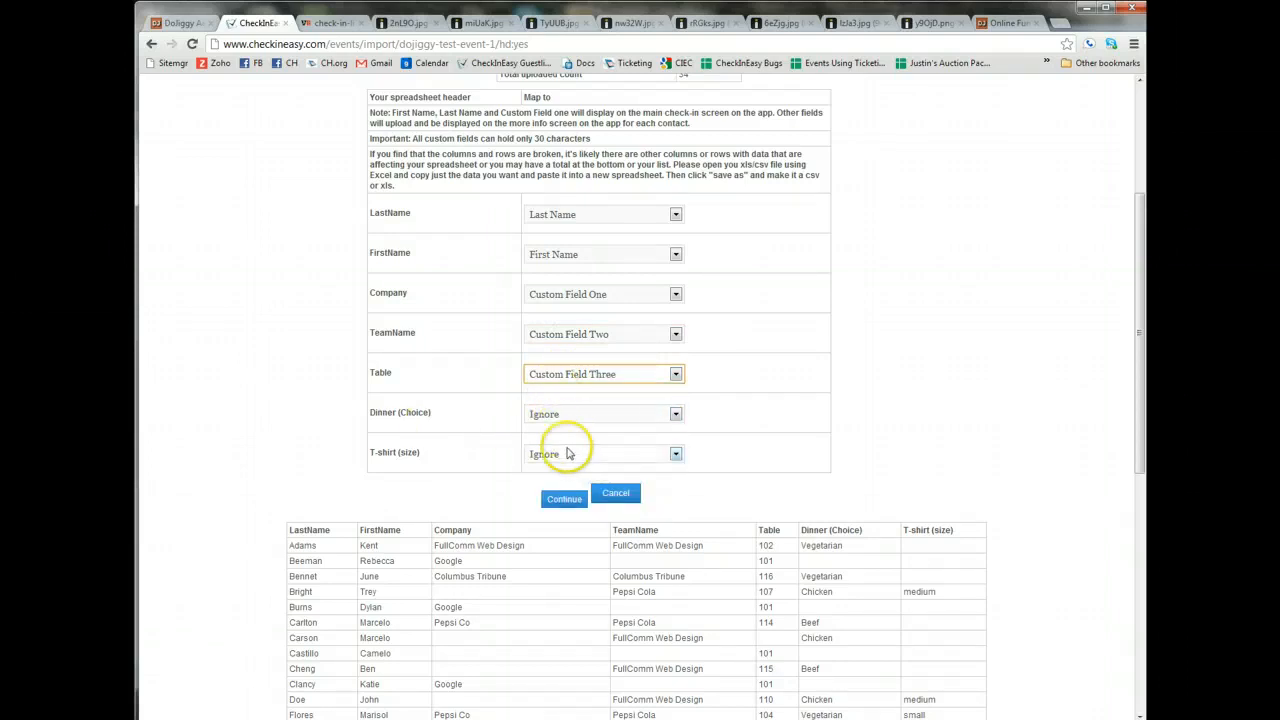
pyautogui.click(556, 456)
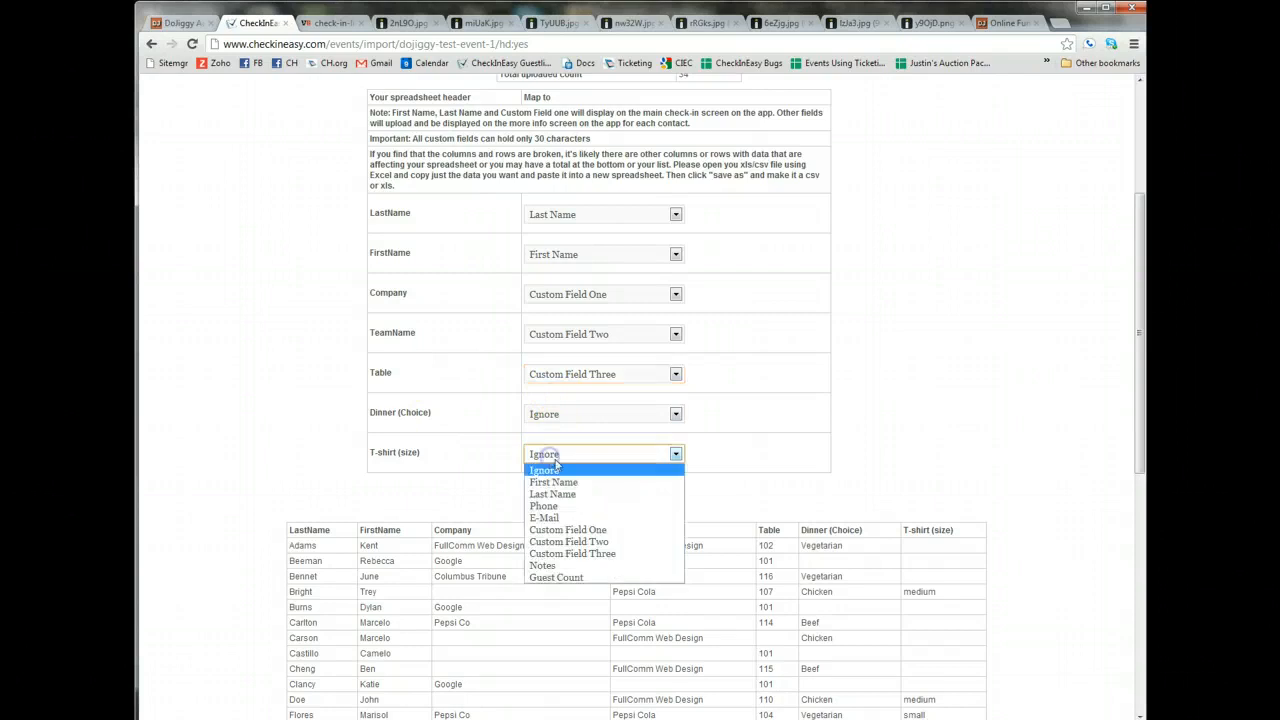
pyautogui.click(556, 566)
# Continue with the column mapping, review the mapped guest list, and confirm the import.
pyautogui.click(563, 500)
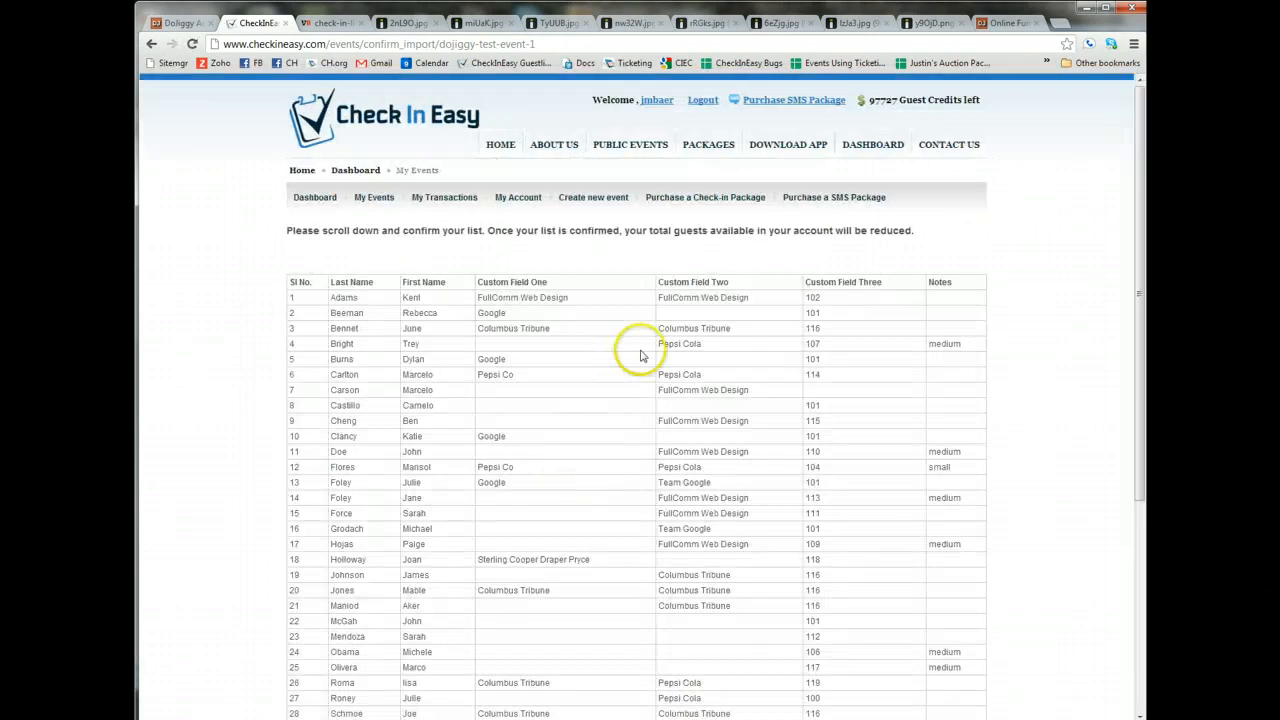
pyautogui.scroll(-3, 629, 343)
pyautogui.scroll(3, 634, 349)
pyautogui.scroll(-3, 628, 309)
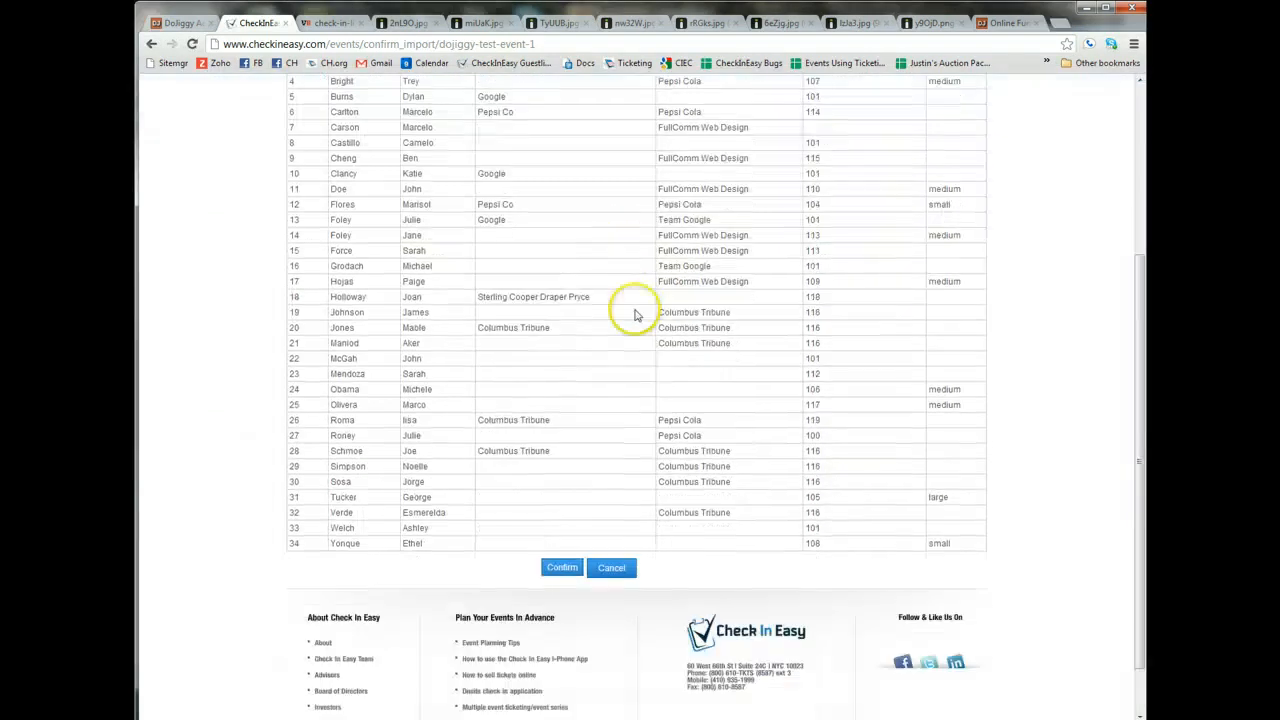
pyautogui.click(561, 504)
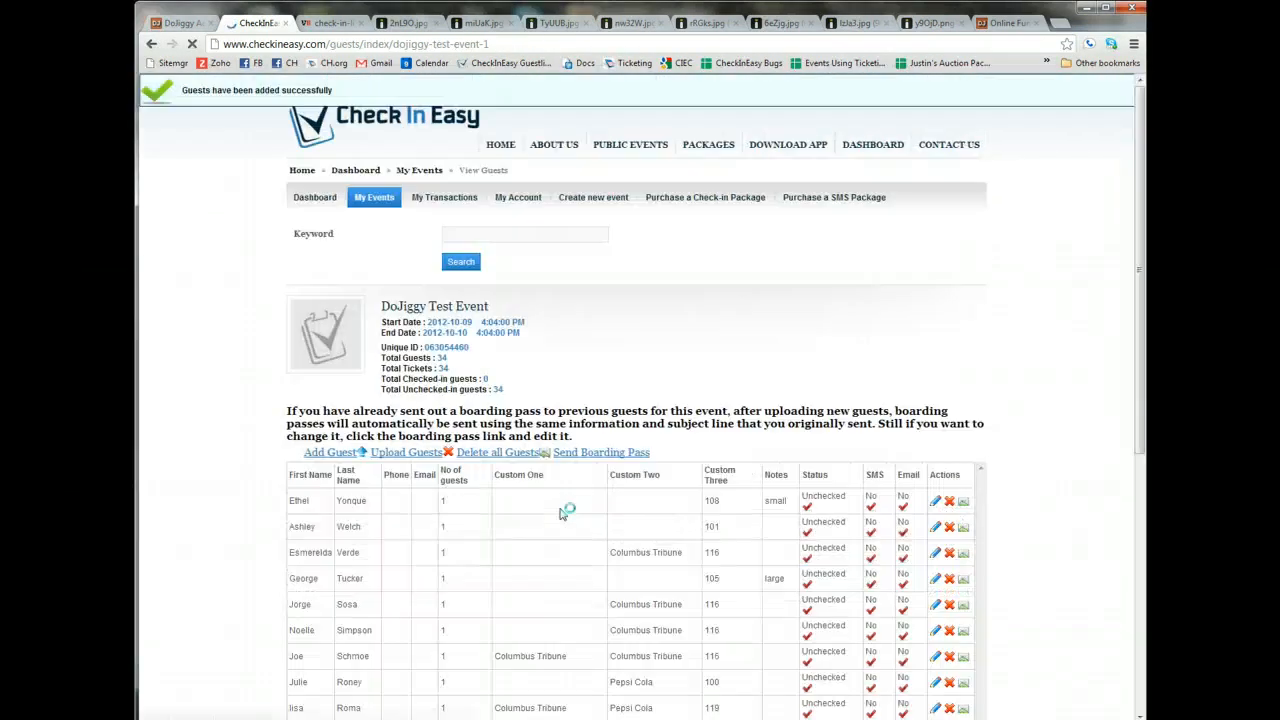
# Highlight the Unique ID in the event summary above the guest list, and open the DoJiggy Test Event's details page.
pyautogui.scroll(-1, 570, 370)
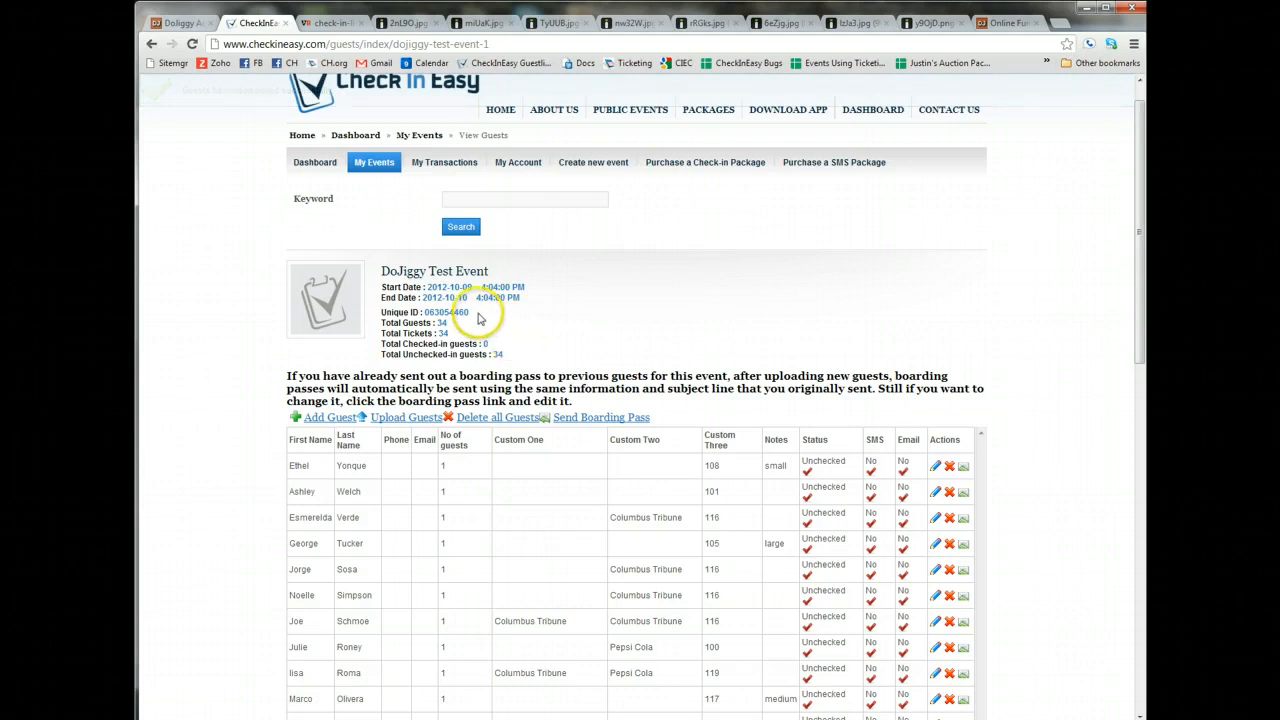
pyautogui.moveTo(469, 312); pyautogui.dragTo(419, 312)
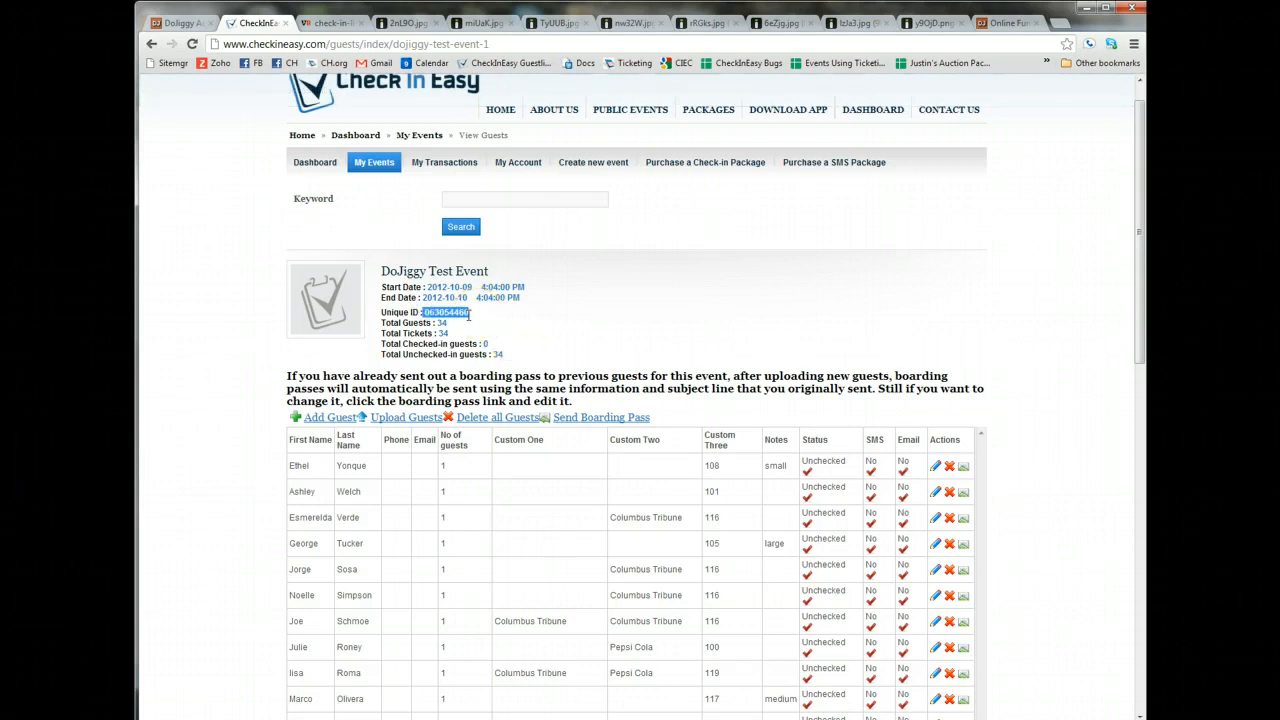
pyautogui.click(482, 313)
pyautogui.moveTo(470, 313); pyautogui.dragTo(420, 311)
pyautogui.click(511, 342)
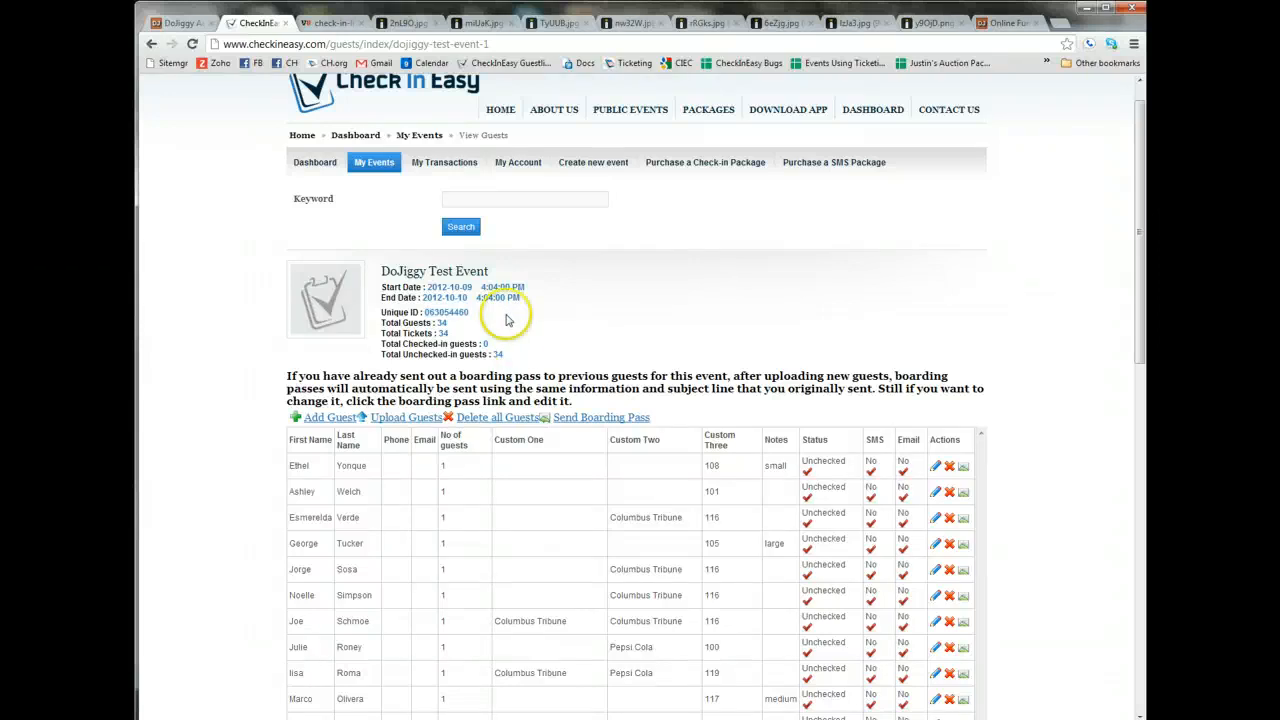
pyautogui.click(455, 272)
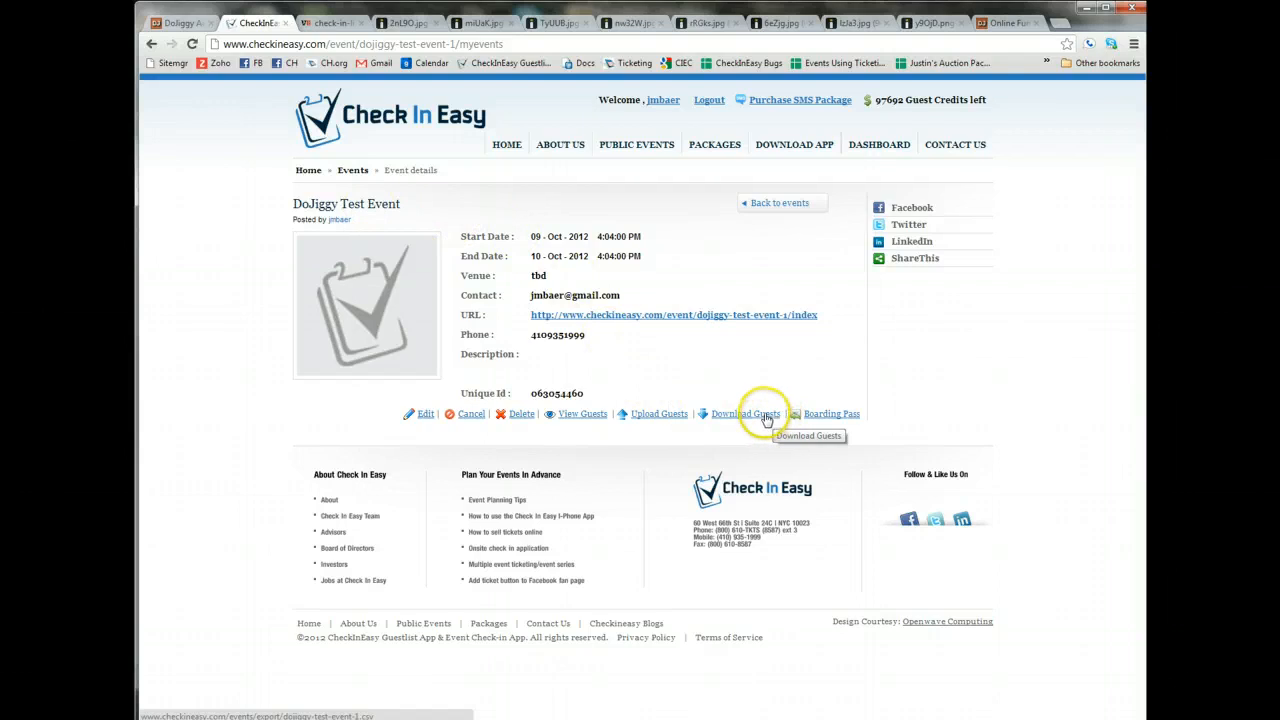
# Switch to the "dojiggy trial test" workbook in Excel and add the headers Checkin in H1 and Time in I1.
pyautogui.click(318, 718)
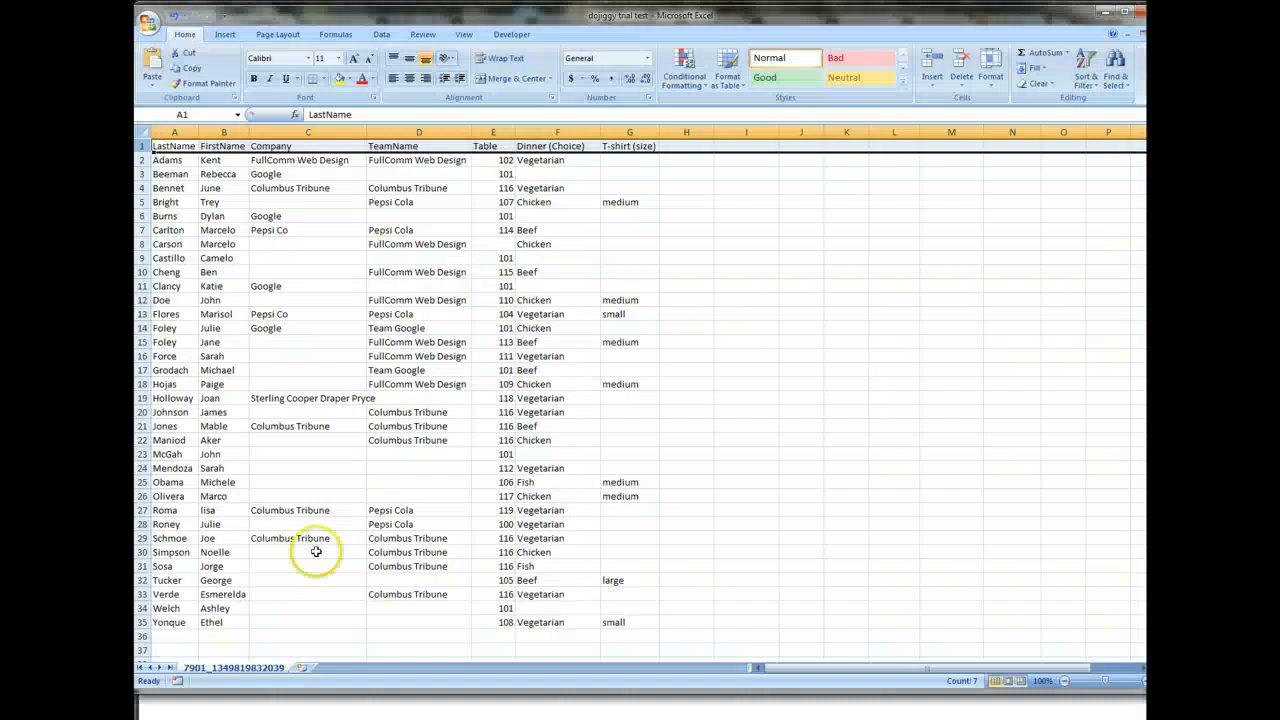
pyautogui.click(644, 366)
pyautogui.click(692, 148)
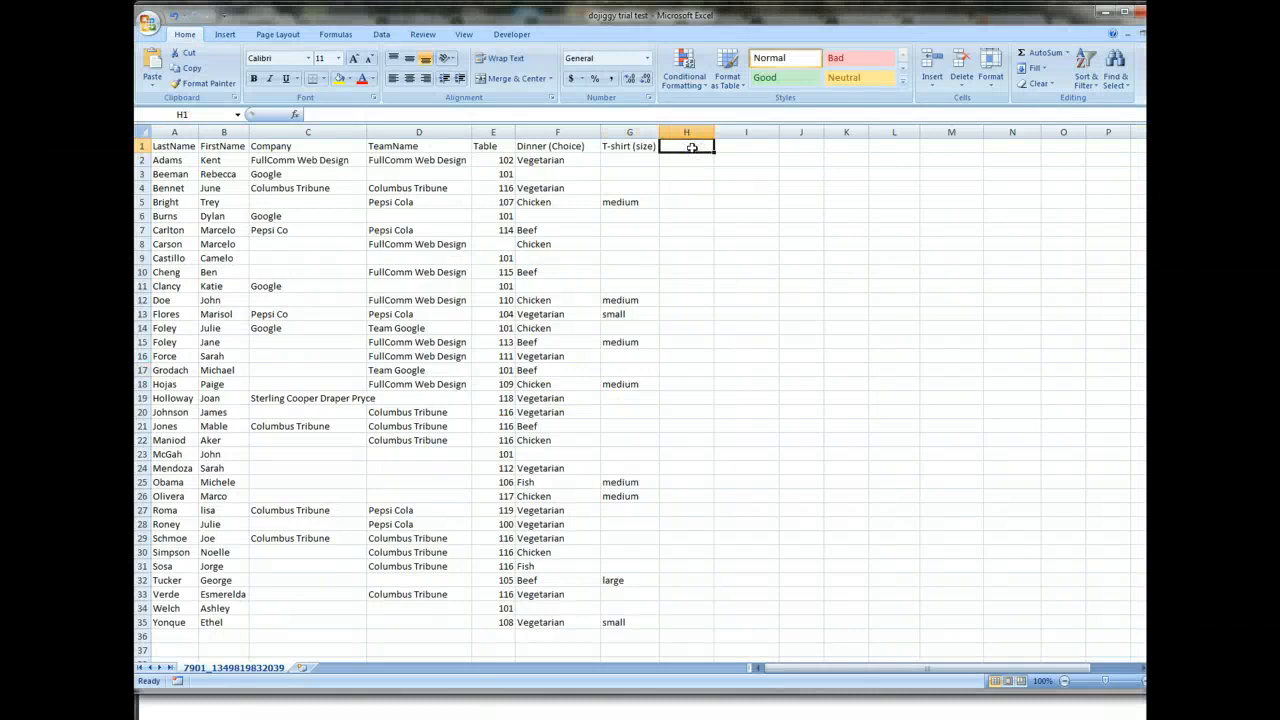
pyautogui.write('Checkin')
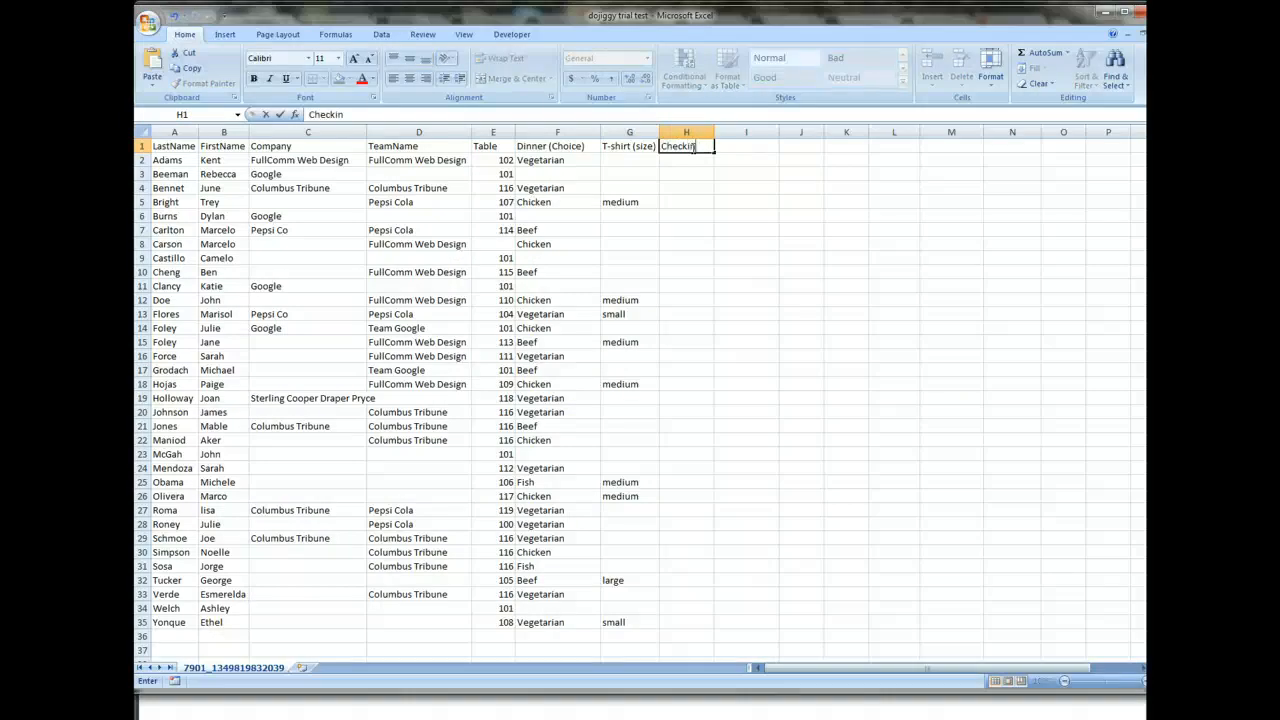
pyautogui.press('Tab')
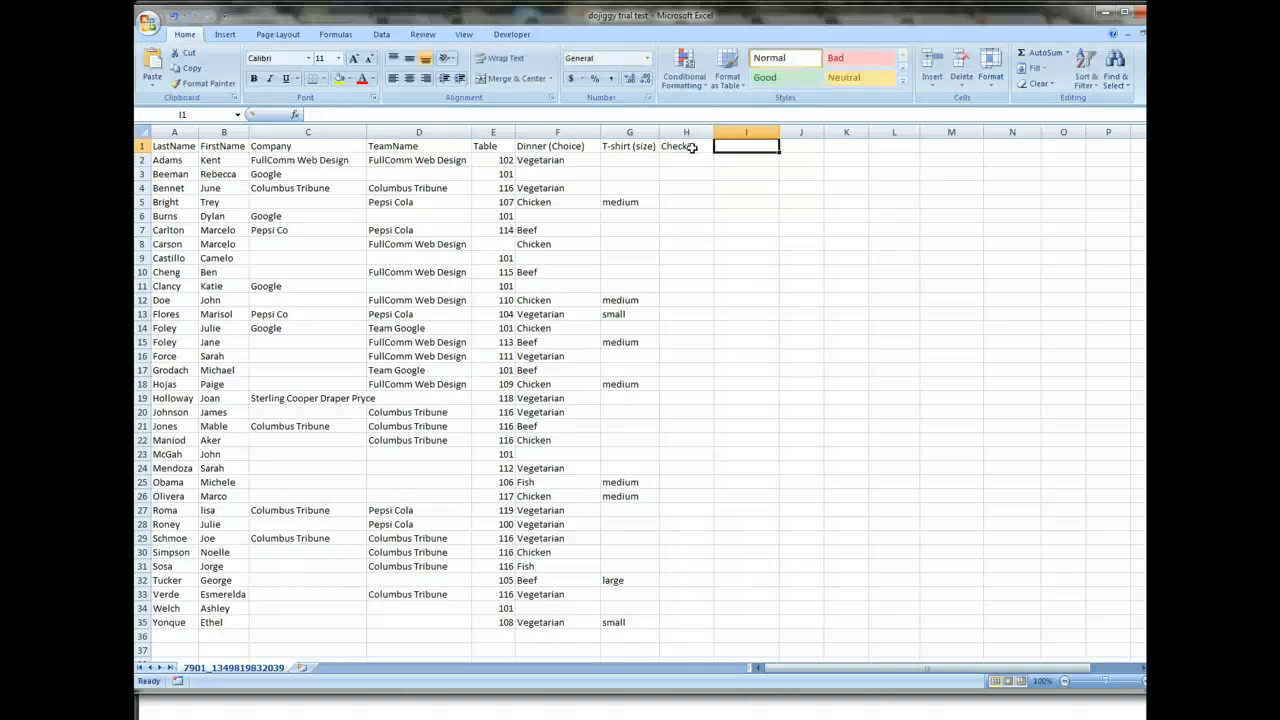
pyautogui.write('Time')
pyautogui.press('Return')
# Fill in the first guest's sample check-in data with Yes in H2 and 805pm in I2.
pyautogui.write('Yes')
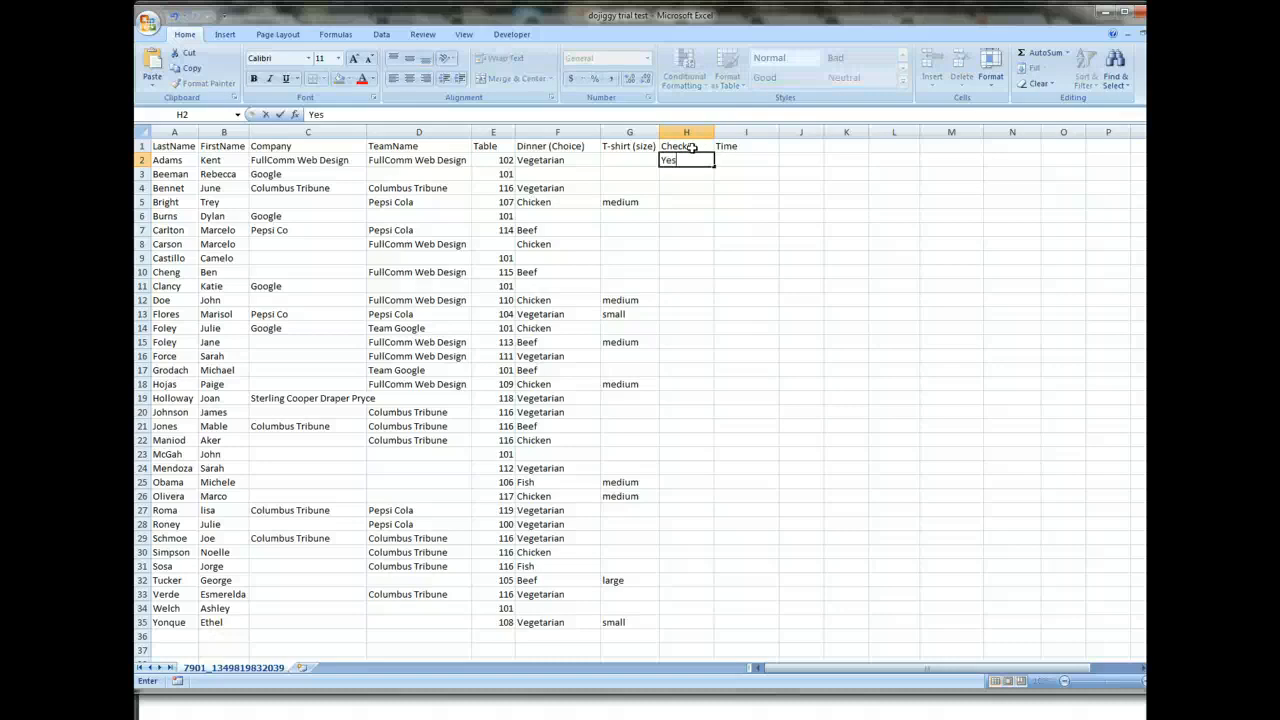
pyautogui.press('Return')
pyautogui.click(729, 161)
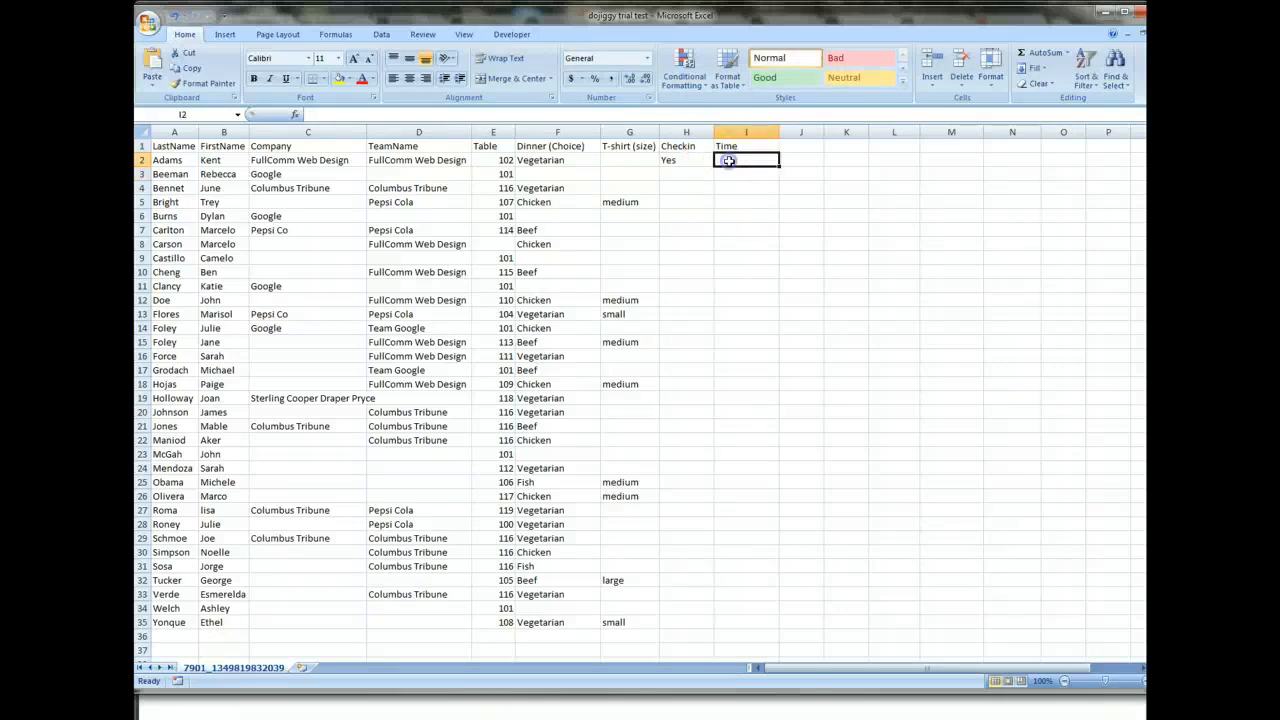
pyautogui.write('80')
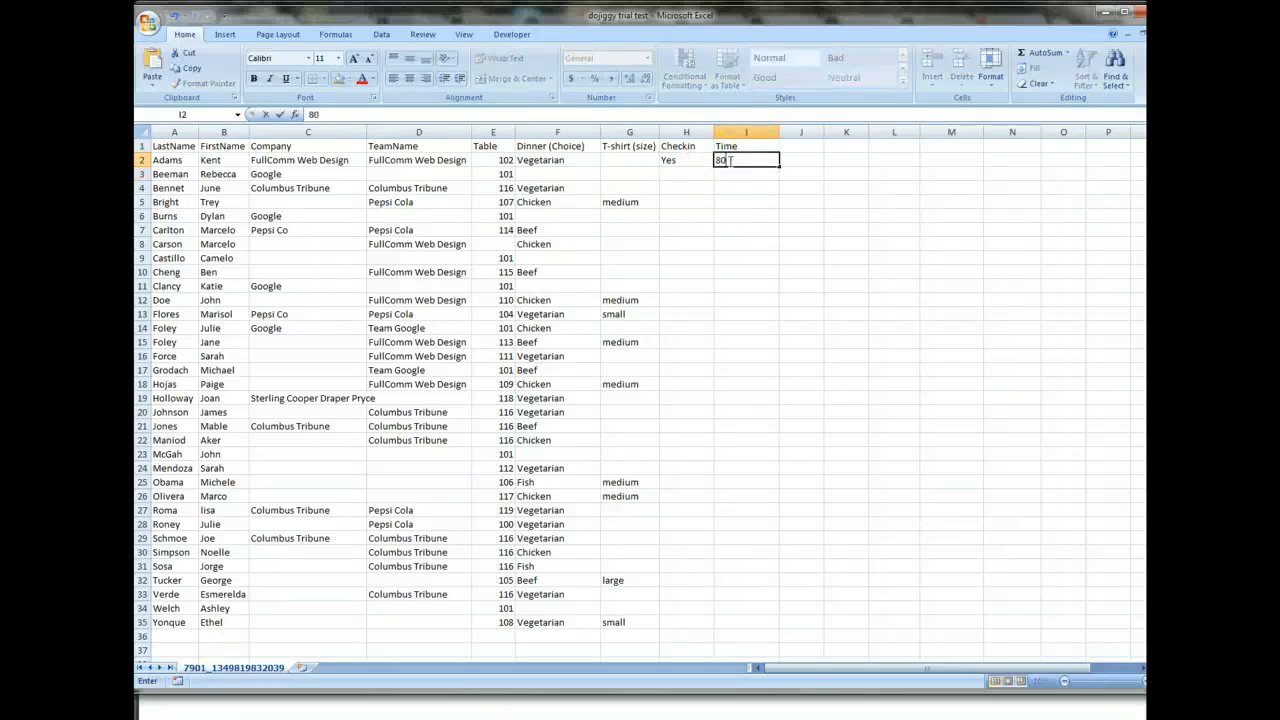
pyautogui.write('5pm')
pyautogui.press('Return')
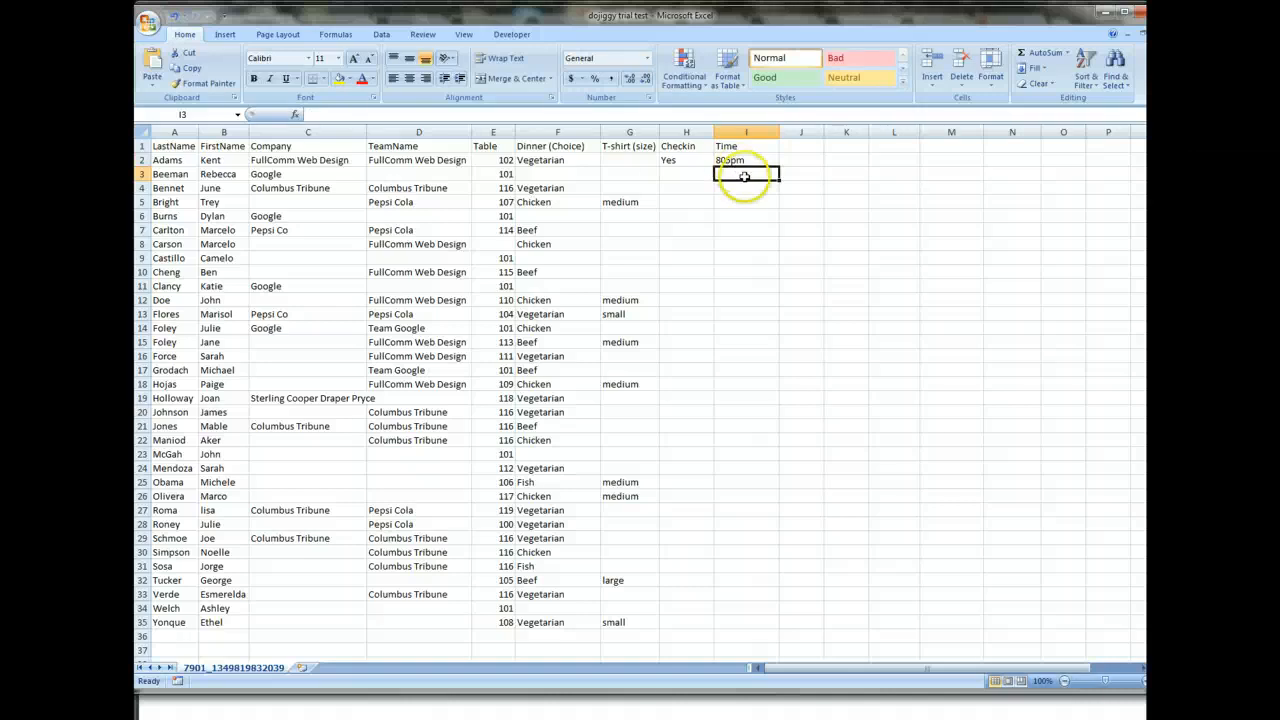
# Switch back to Chrome, view the event check-in photo miUaK.jpg, and return to the Check In Easy event page.
pyautogui.click(505, 705)
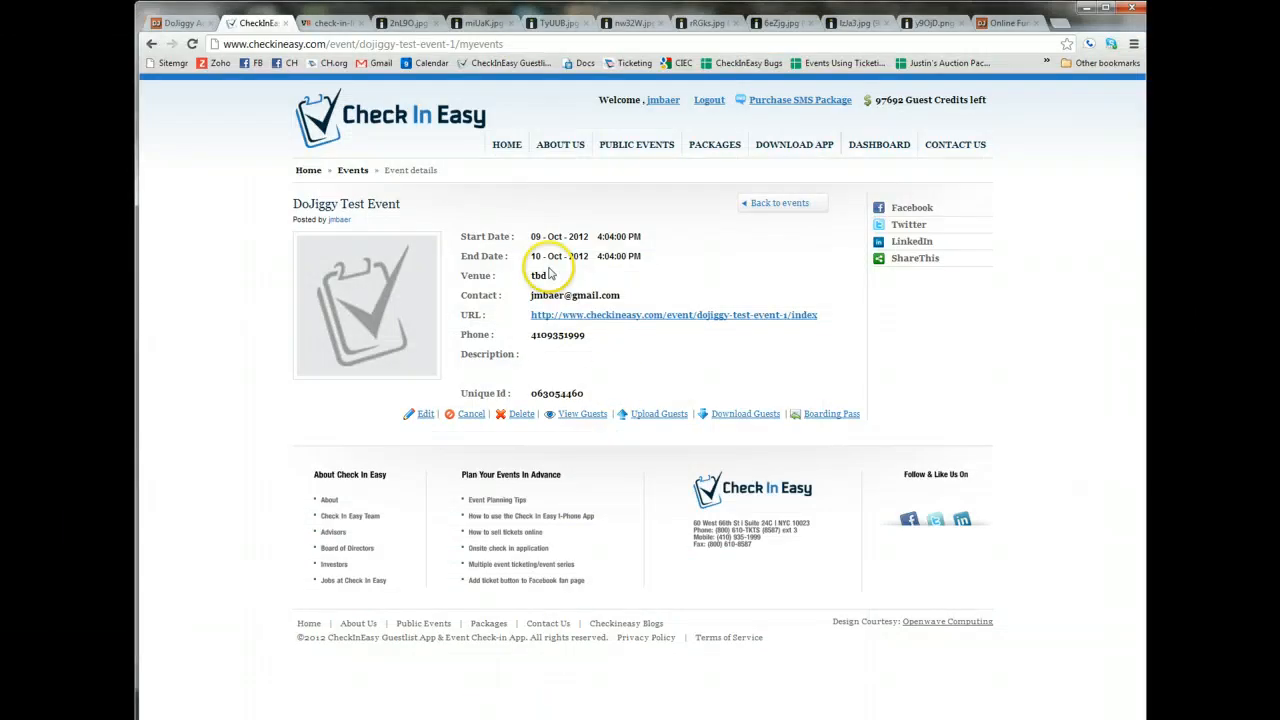
pyautogui.click(470, 24)
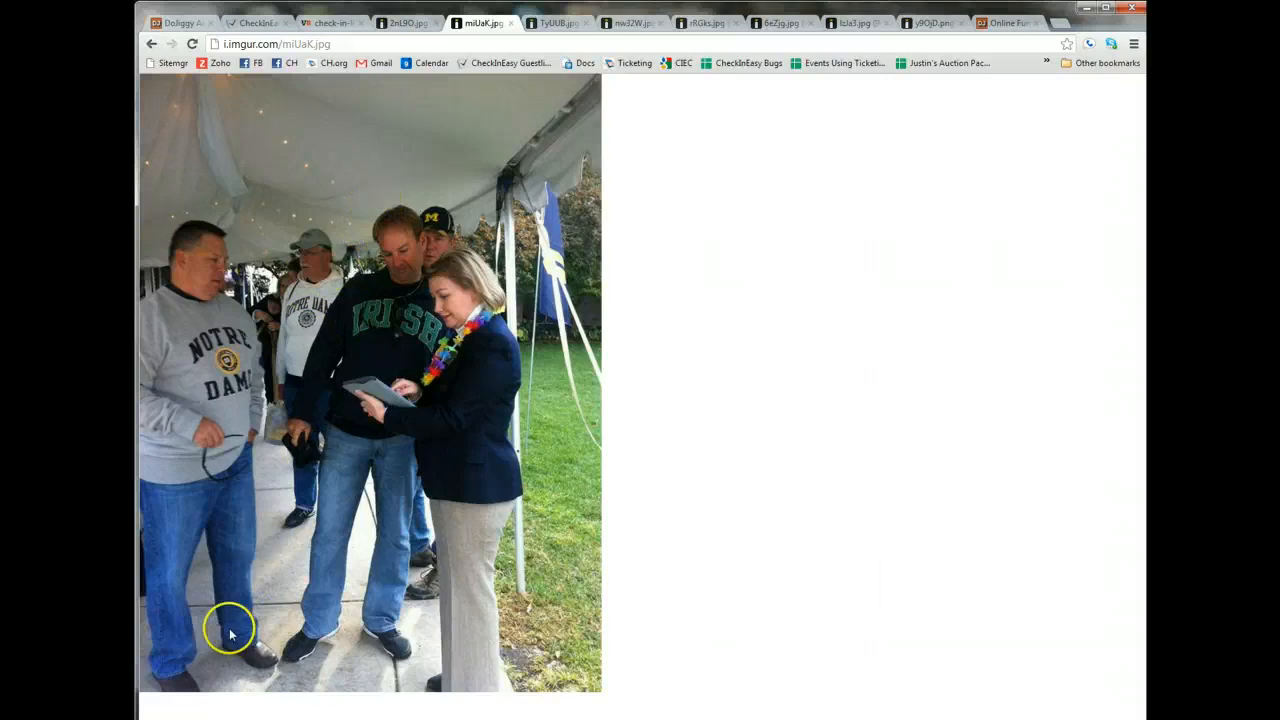
pyautogui.click(281, 22)
# Log out of the Check In Easy account and go to the site's home page.
pyautogui.click(708, 100)
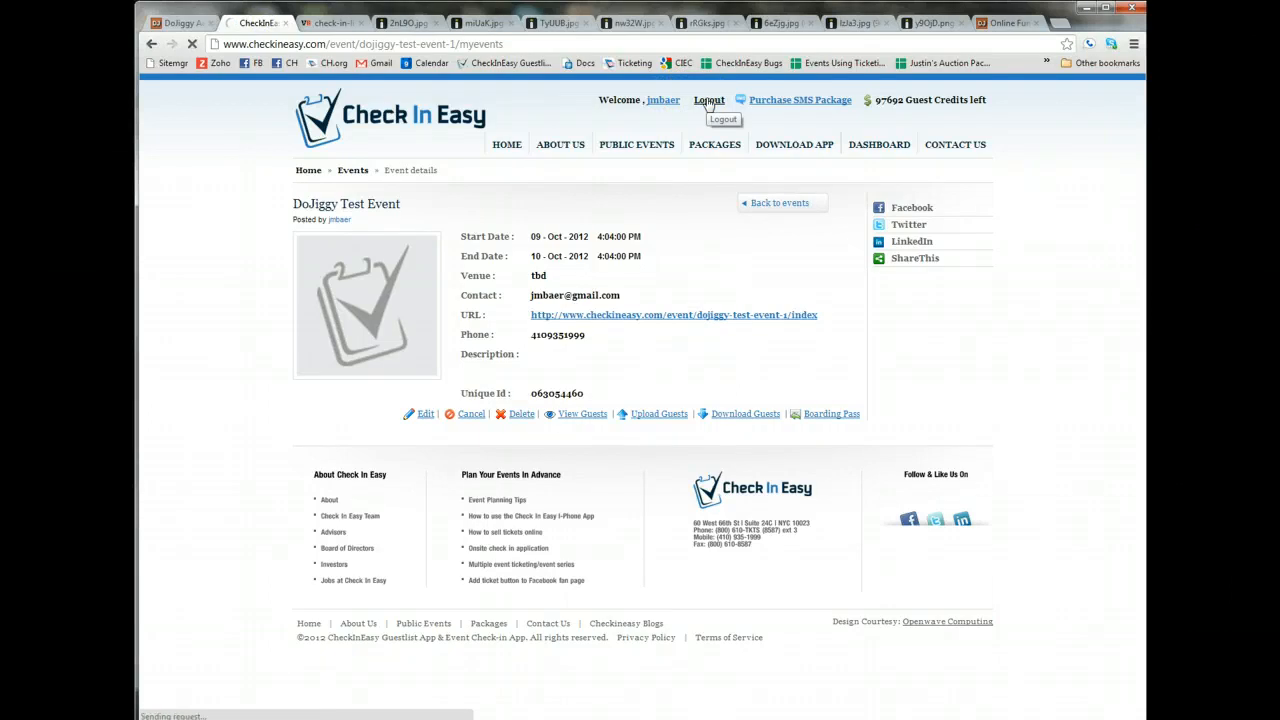
pyautogui.click(708, 100)
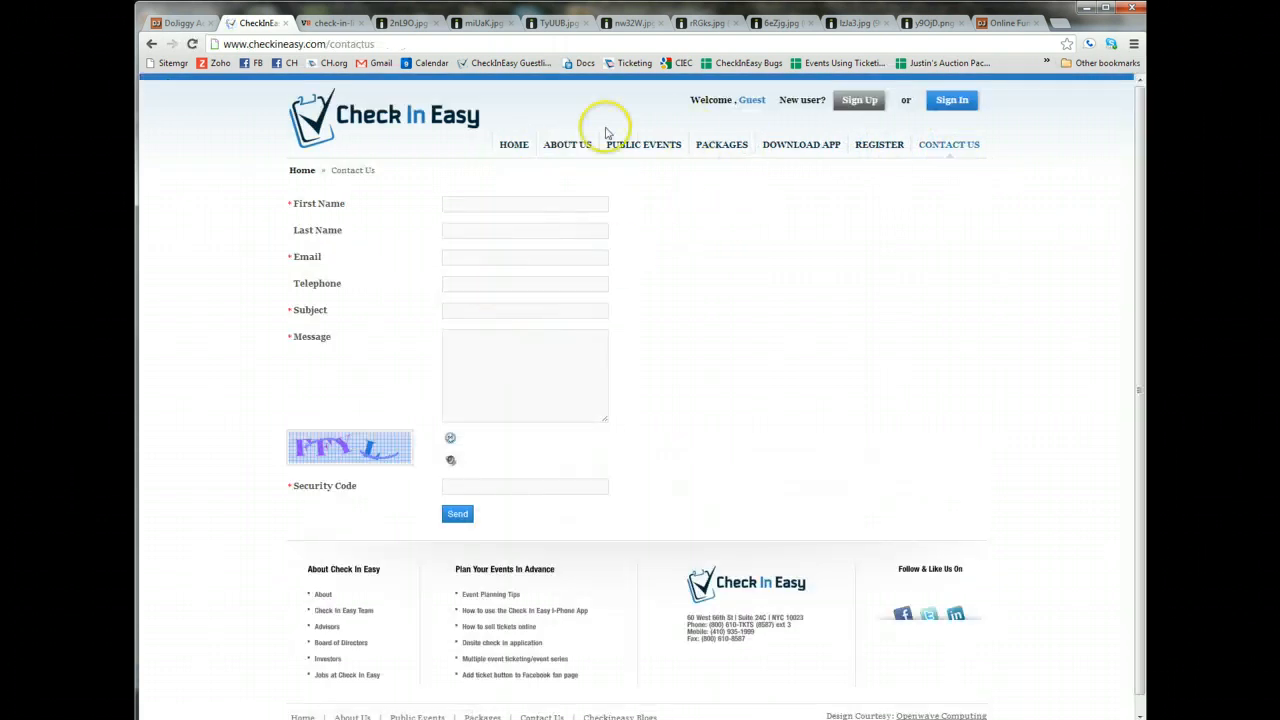
pyautogui.click(512, 145)
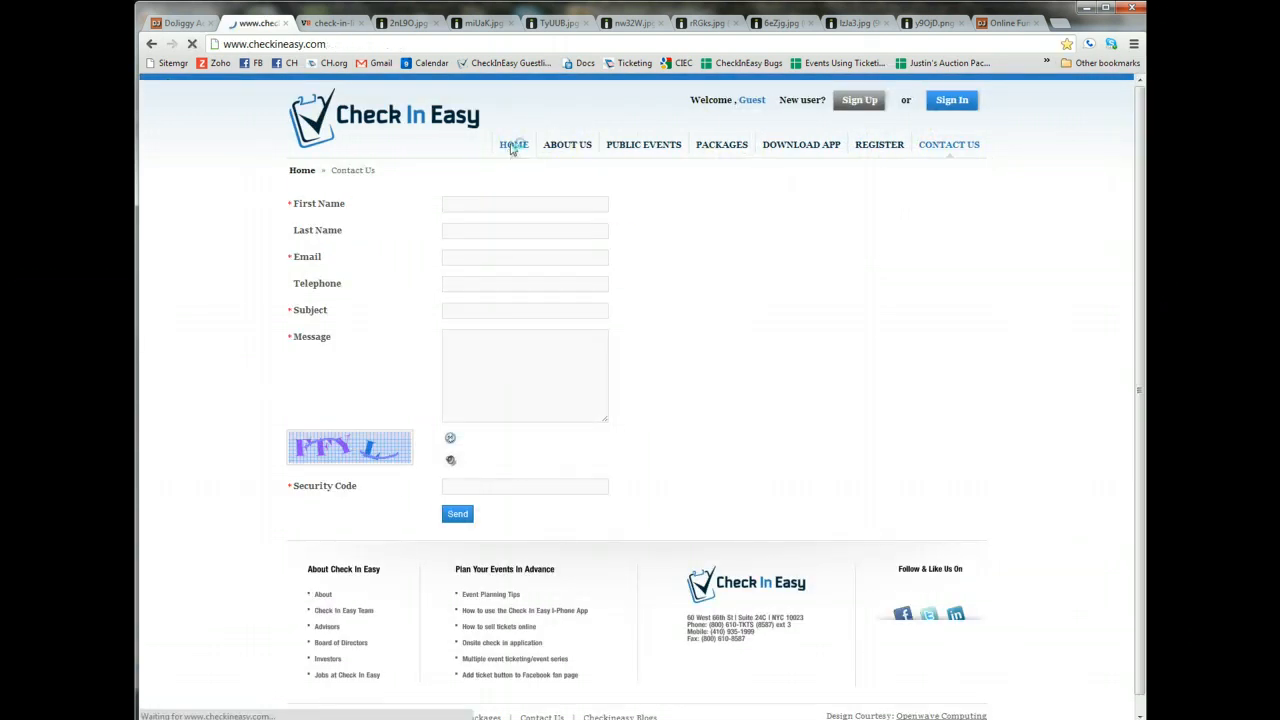
# Open the About Us page and highlight the company's phone number and contact details.
pyautogui.click(574, 150)
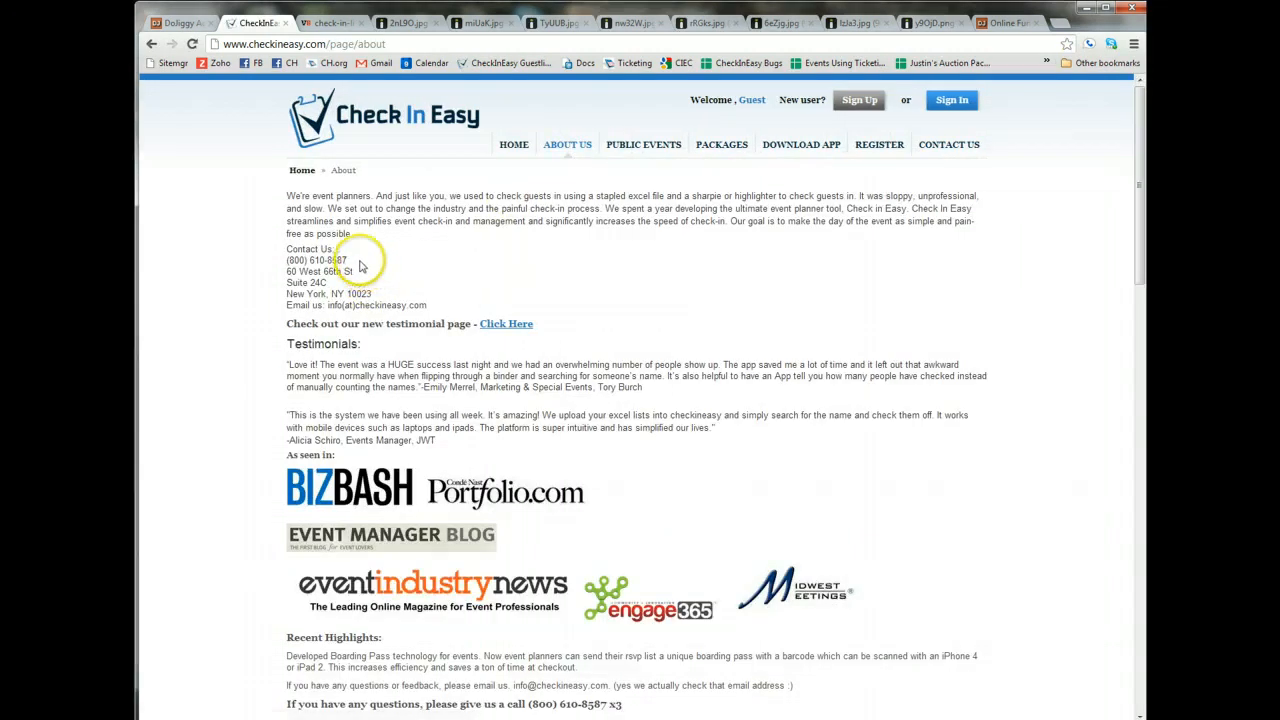
pyautogui.moveTo(362, 267); pyautogui.dragTo(279, 256)
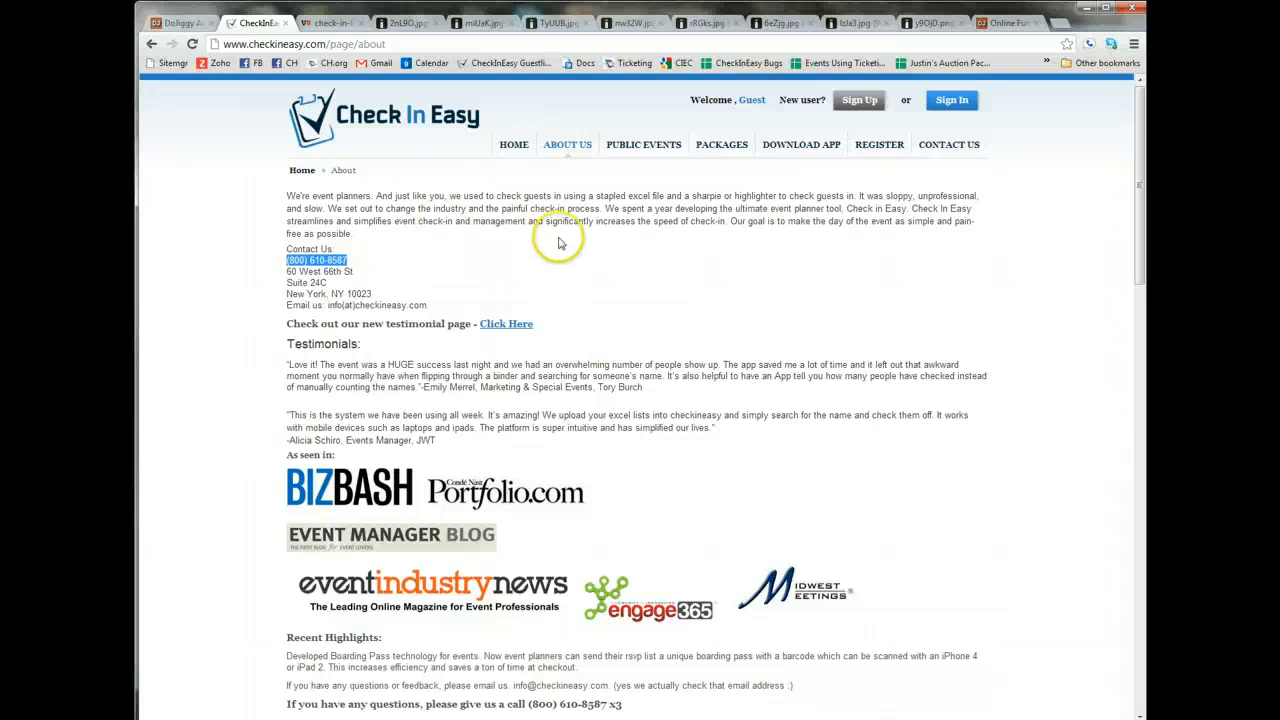
pyautogui.moveTo(428, 304); pyautogui.dragTo(272, 196)
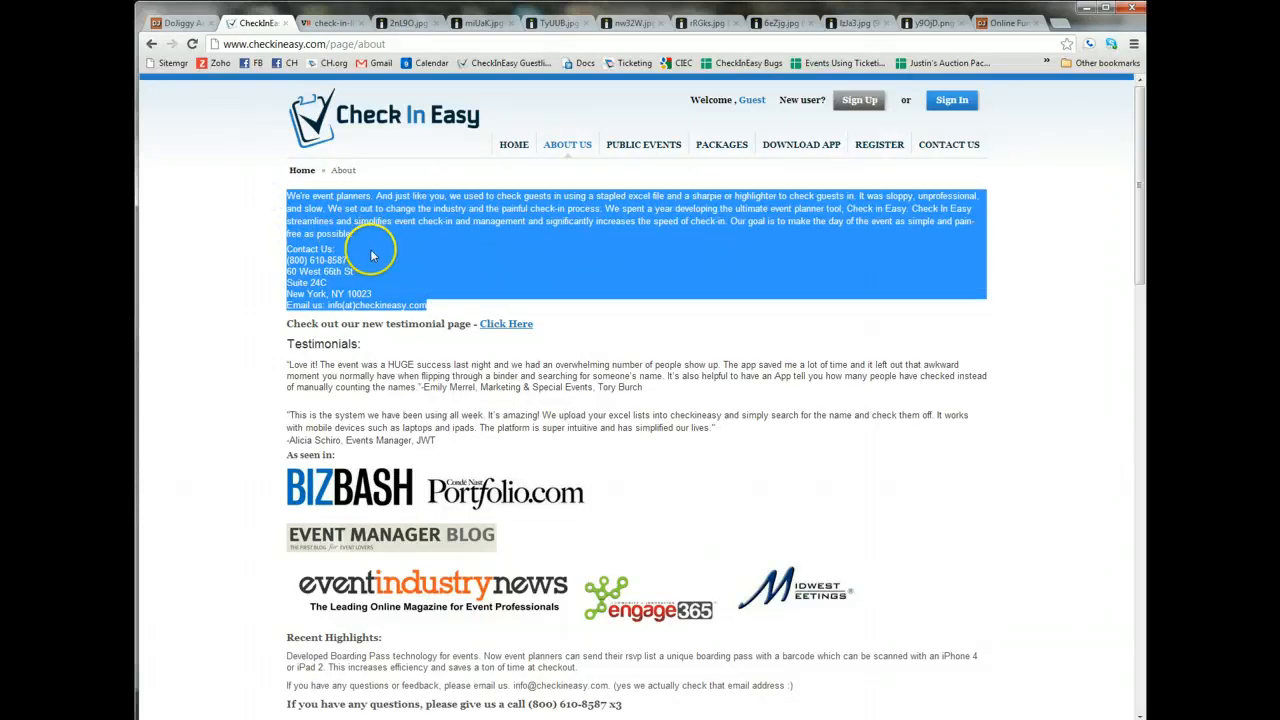